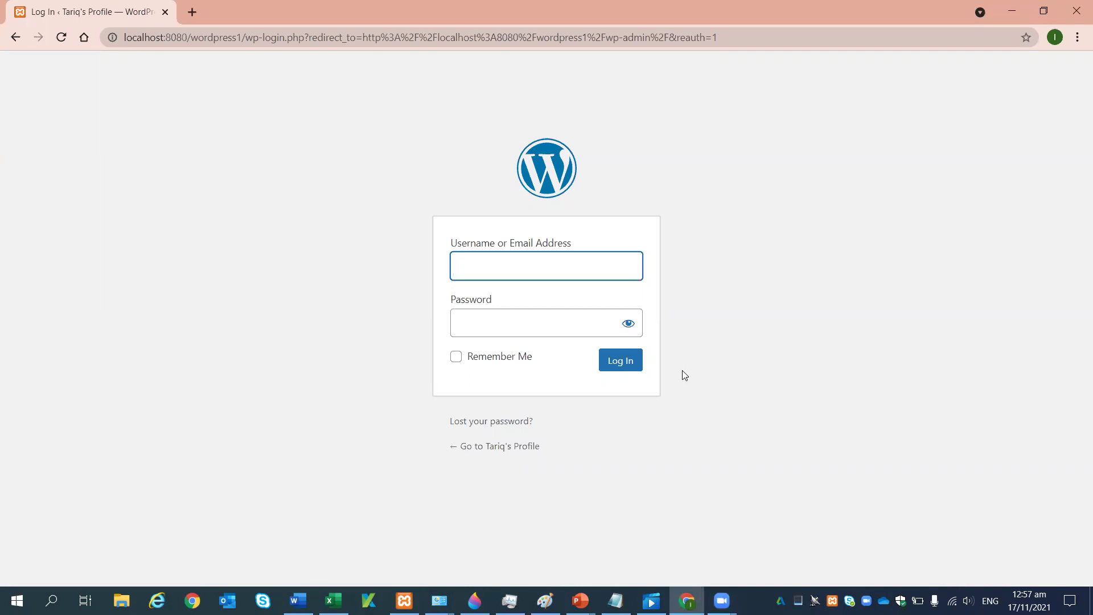
- Log in to the WordPress admin with the saved username and the account password
click(602, 265)
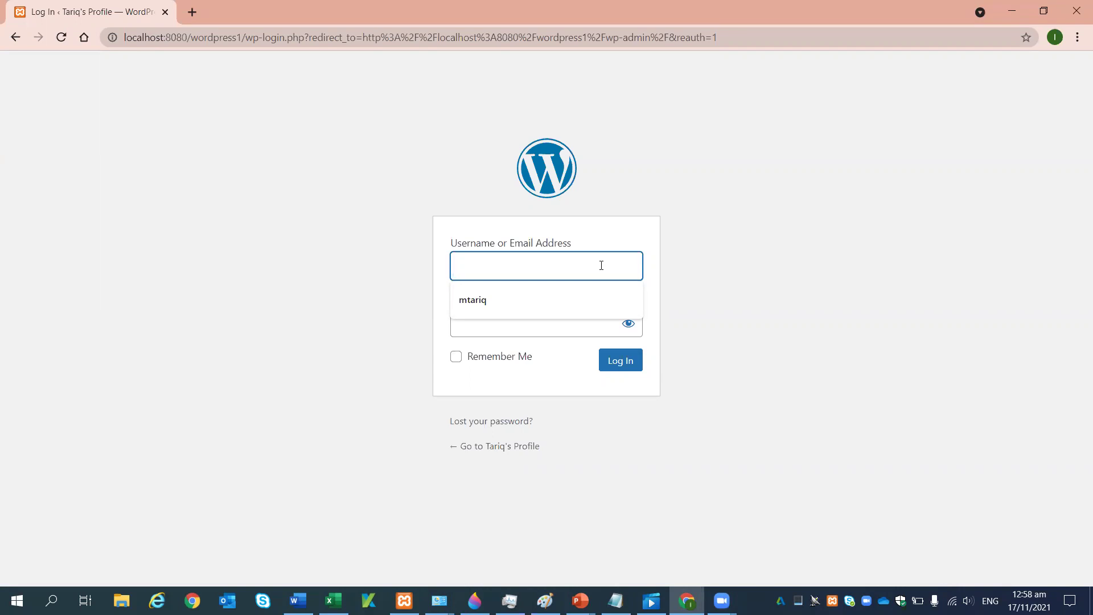
text(mtariq)
key(Tab)
text(•••••)
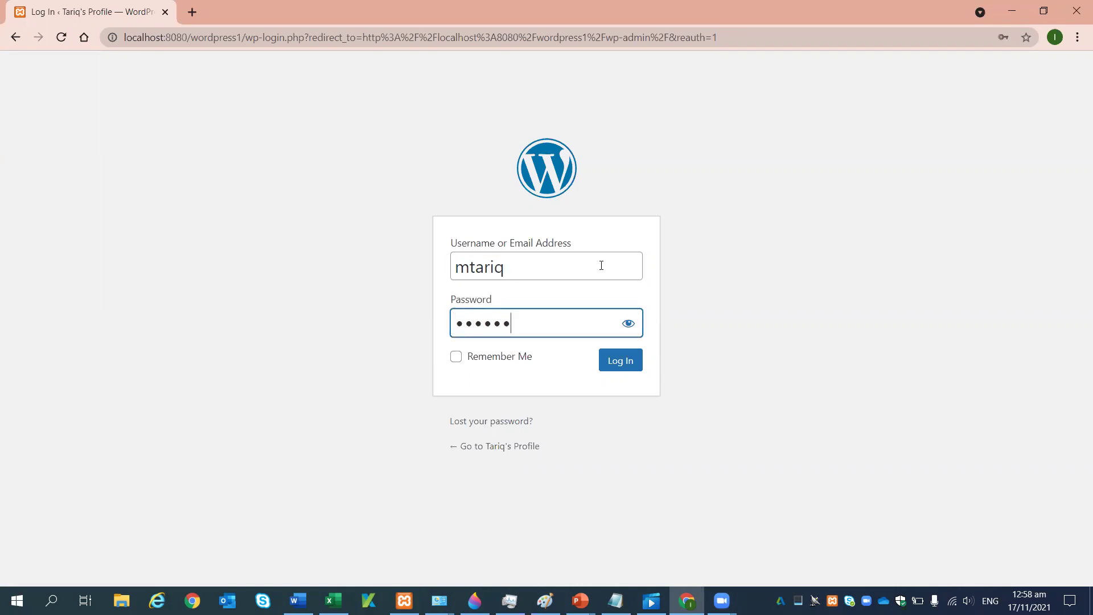
click(626, 369)
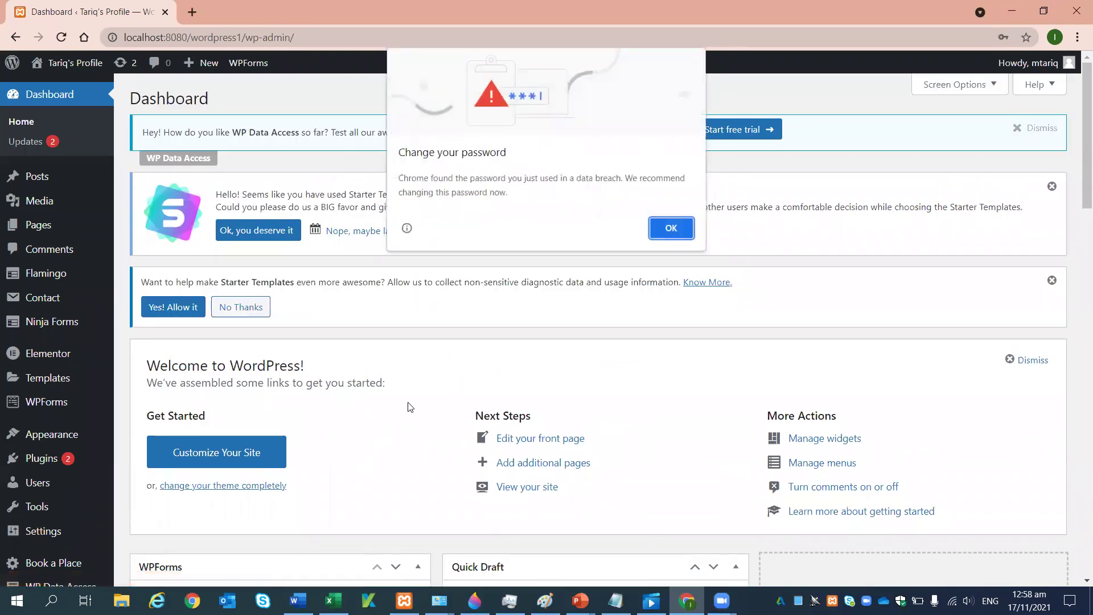
- Dismiss Chrome's breached-password warning and scroll down the admin Dashboard
click(680, 229)
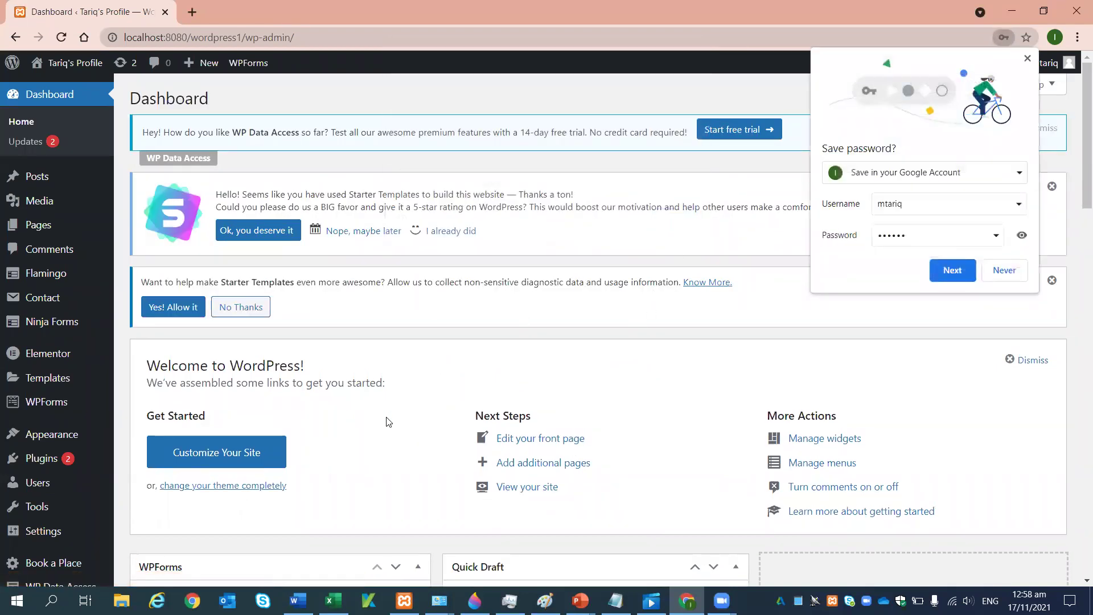
scroll(385, 420, down, 1)
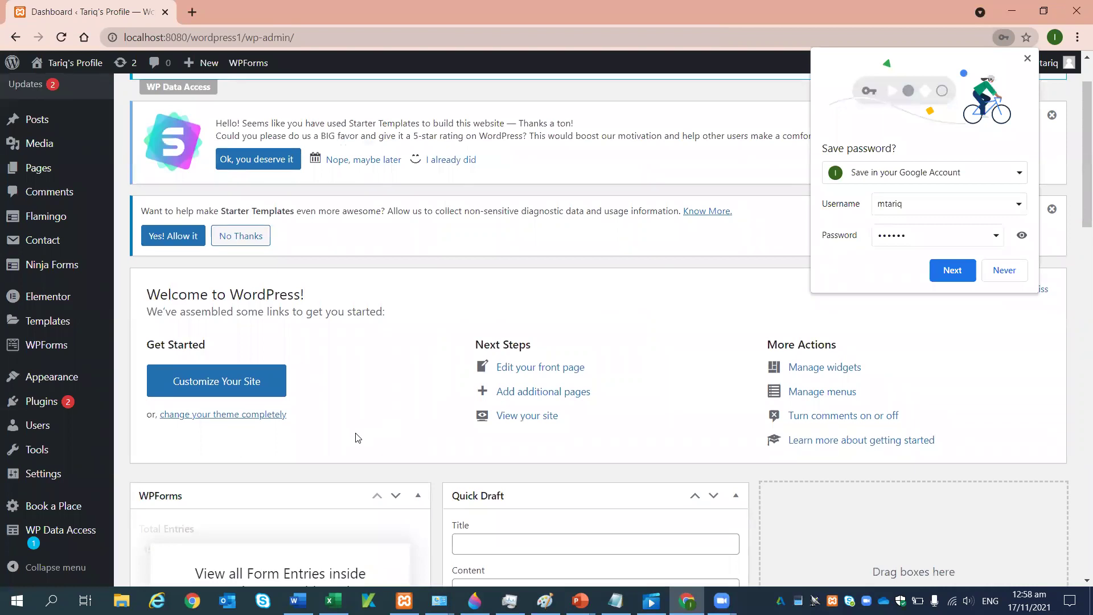
mouse_move(47, 410)
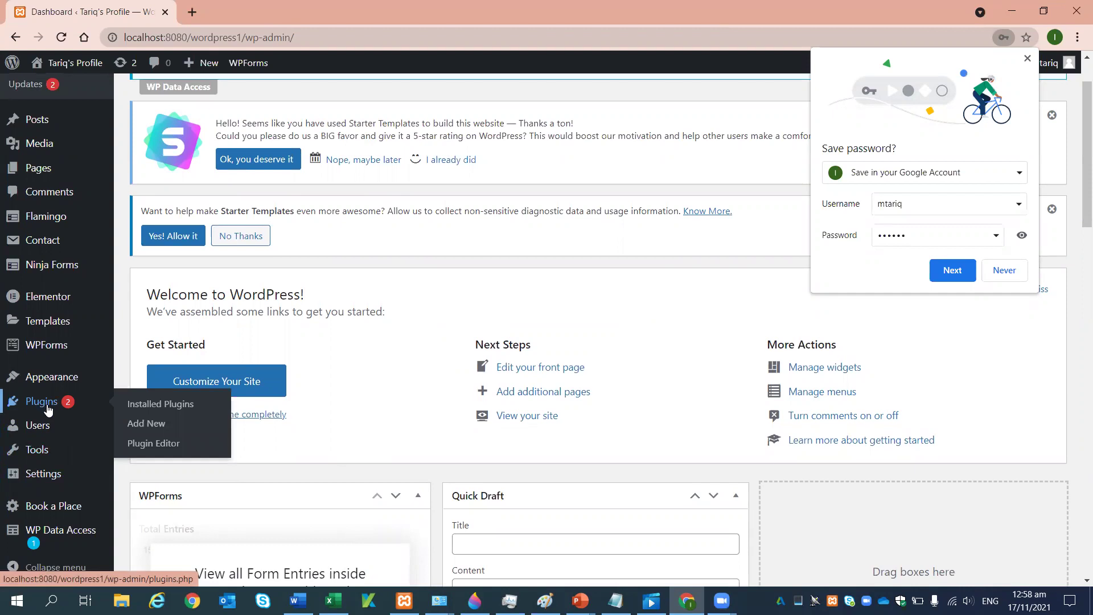
- Go to Plugins > Add New and decline Chrome's offer to save the password
click(142, 430)
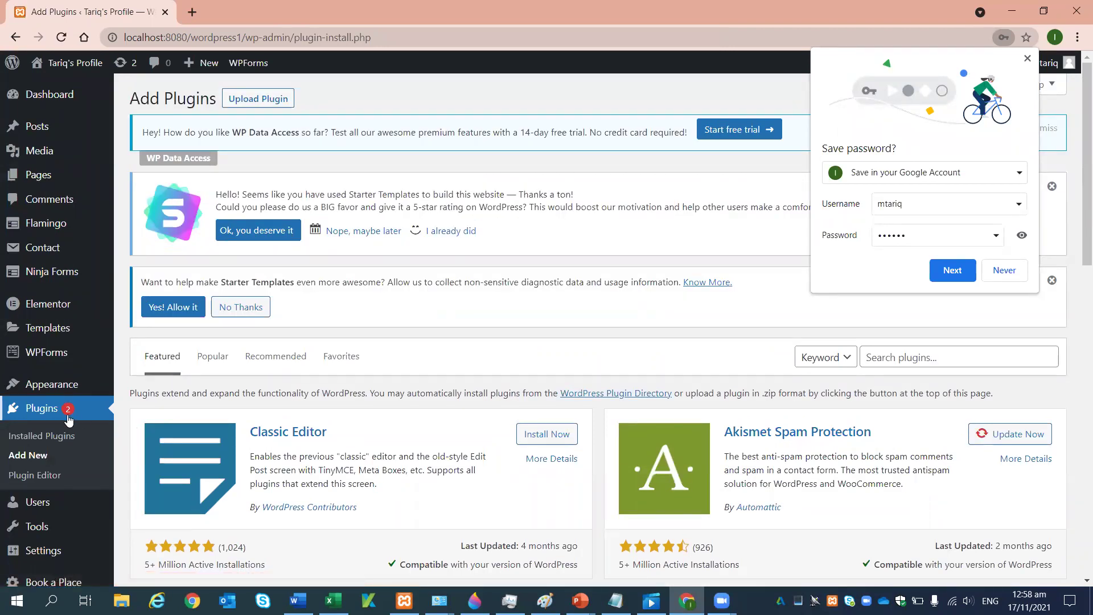
click(37, 457)
click(1001, 272)
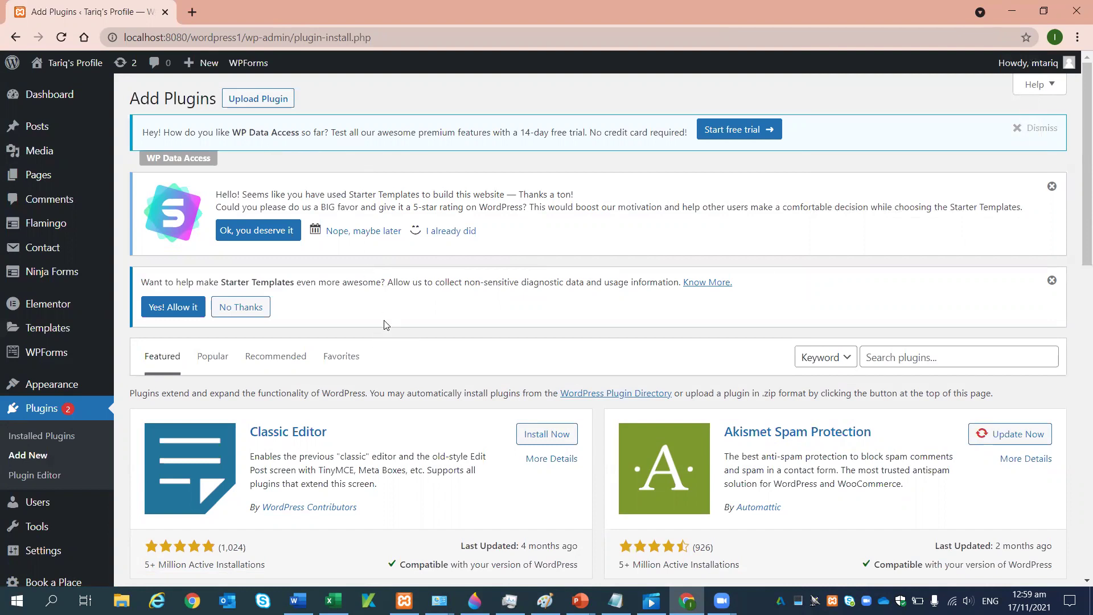
scroll(837, 358, down, 3)
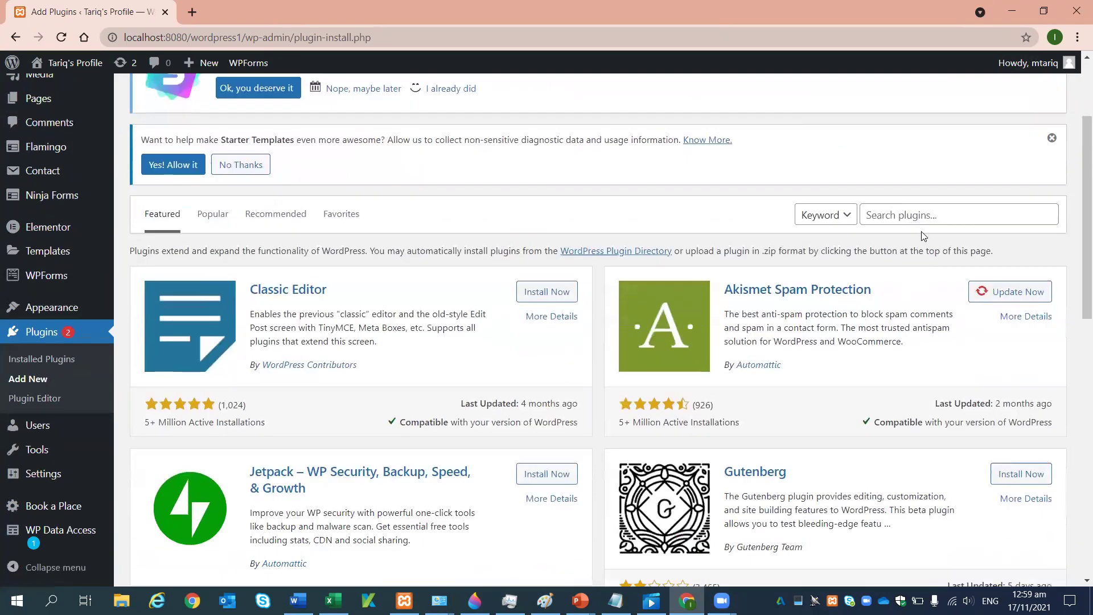
- Search plugins for 'contact form 7' and confirm Contact Form 7 shows as Active
click(909, 212)
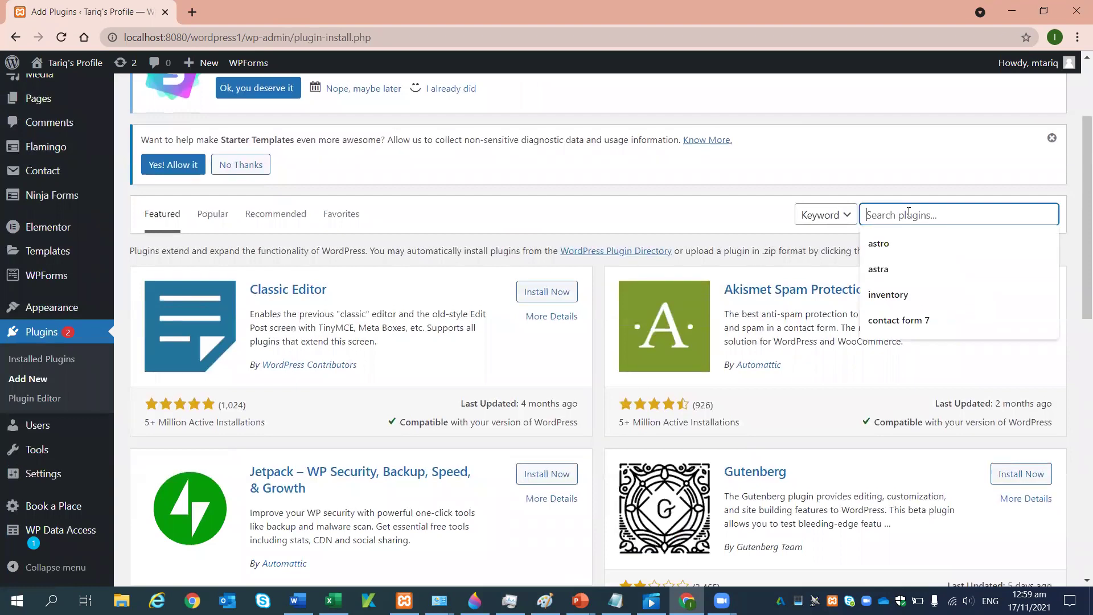
click(911, 319)
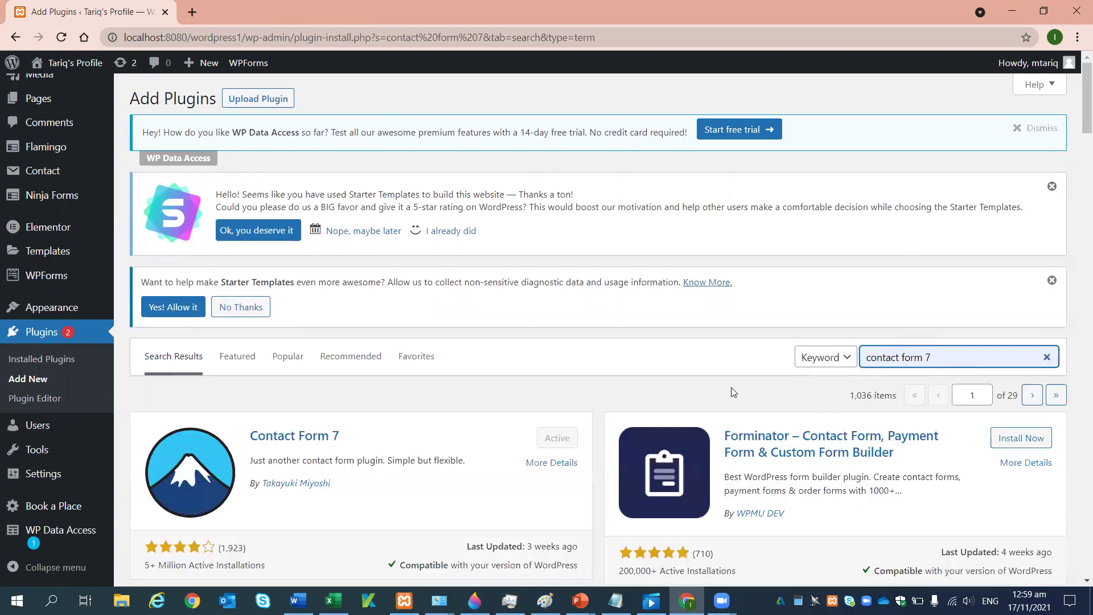
scroll(728, 387, down, 2)
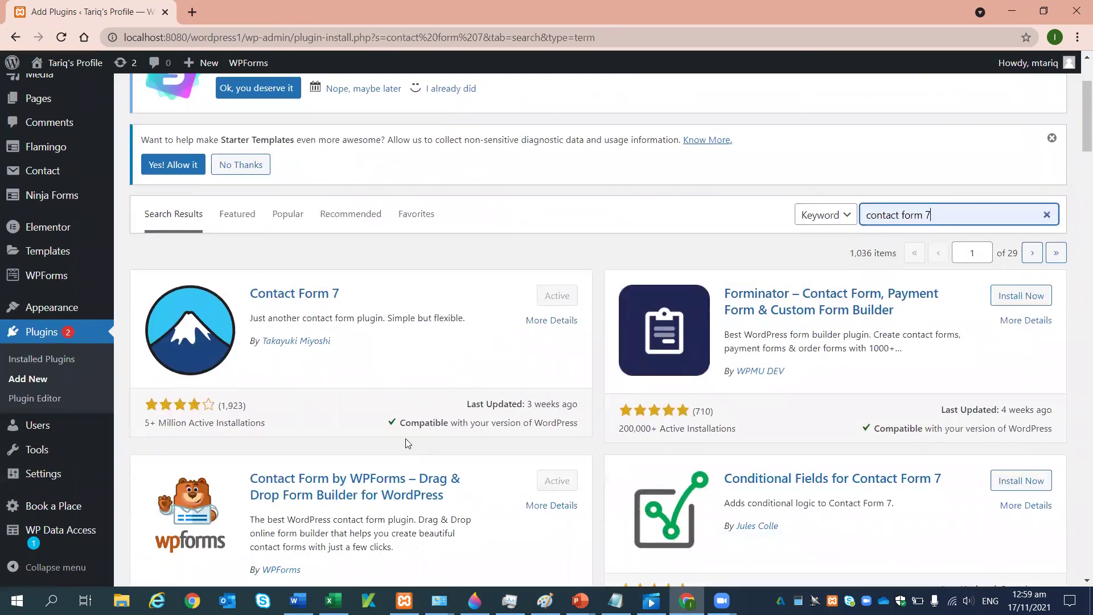
scroll(408, 439, down, 5)
scroll(464, 435, up, 5)
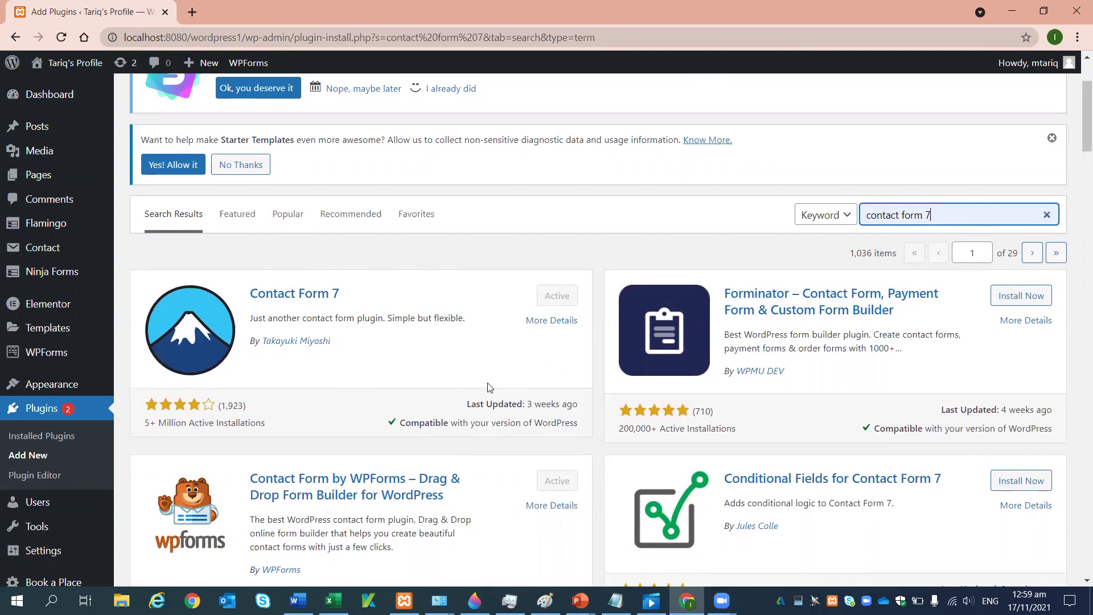
scroll(536, 391, up, 3)
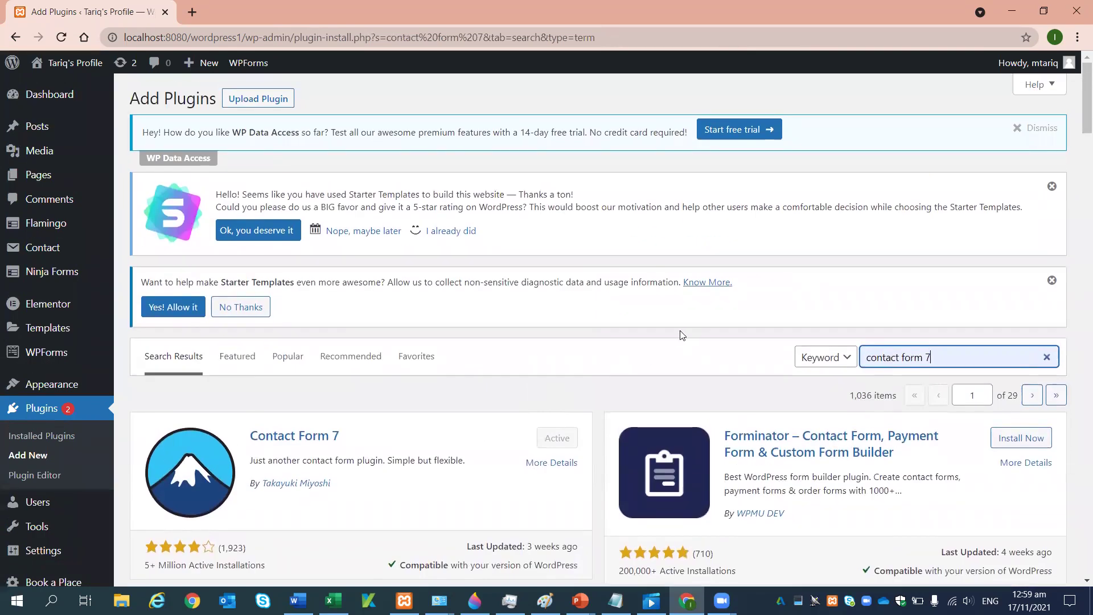
scroll(662, 399, down, 5)
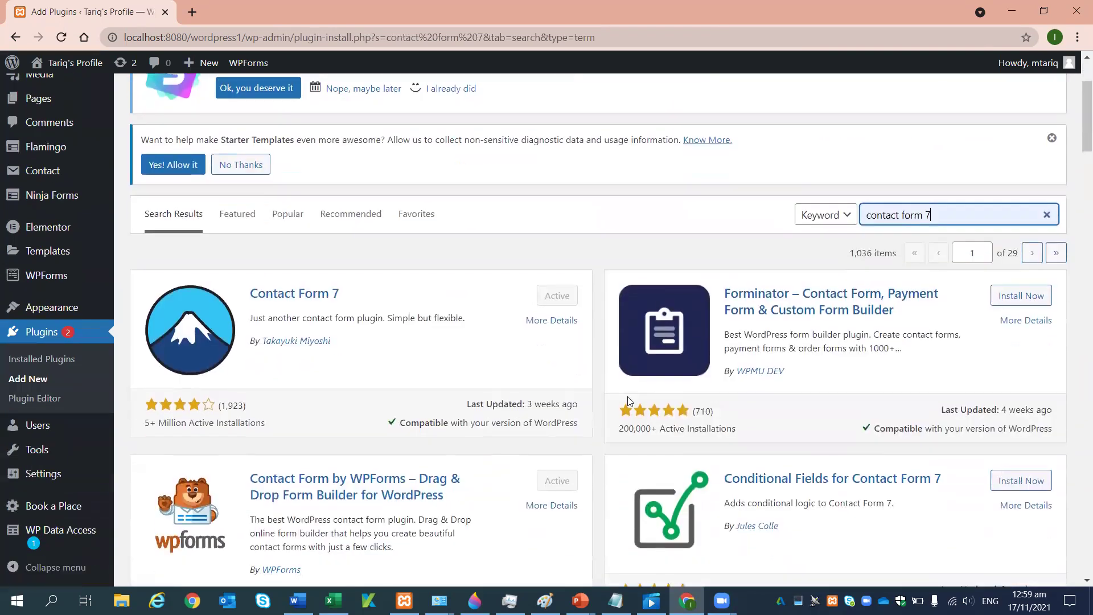
scroll(512, 424, down, 6)
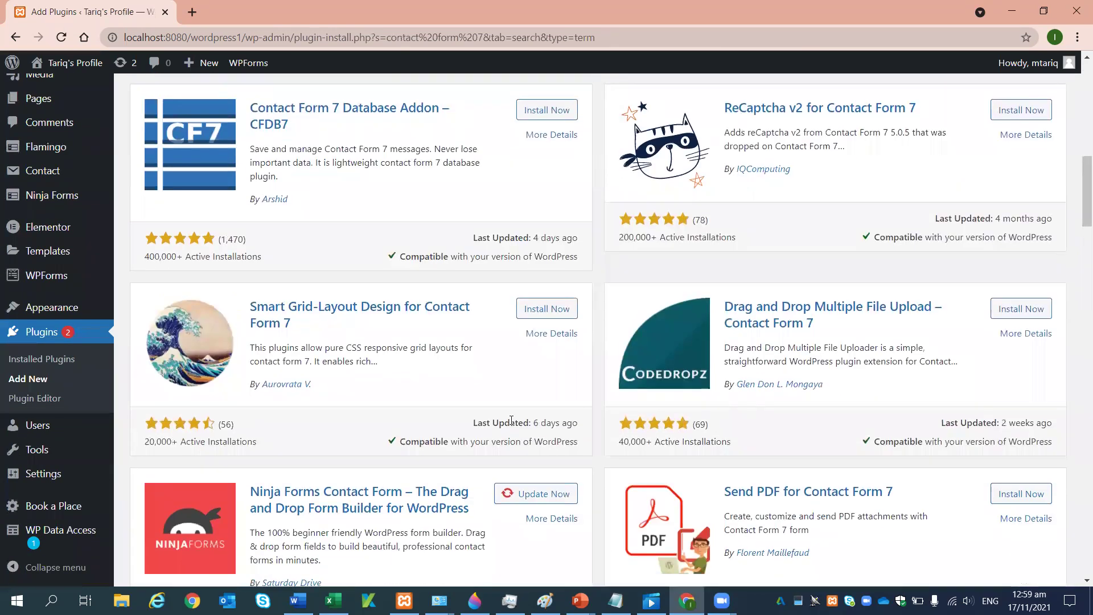
scroll(511, 421, up, 12)
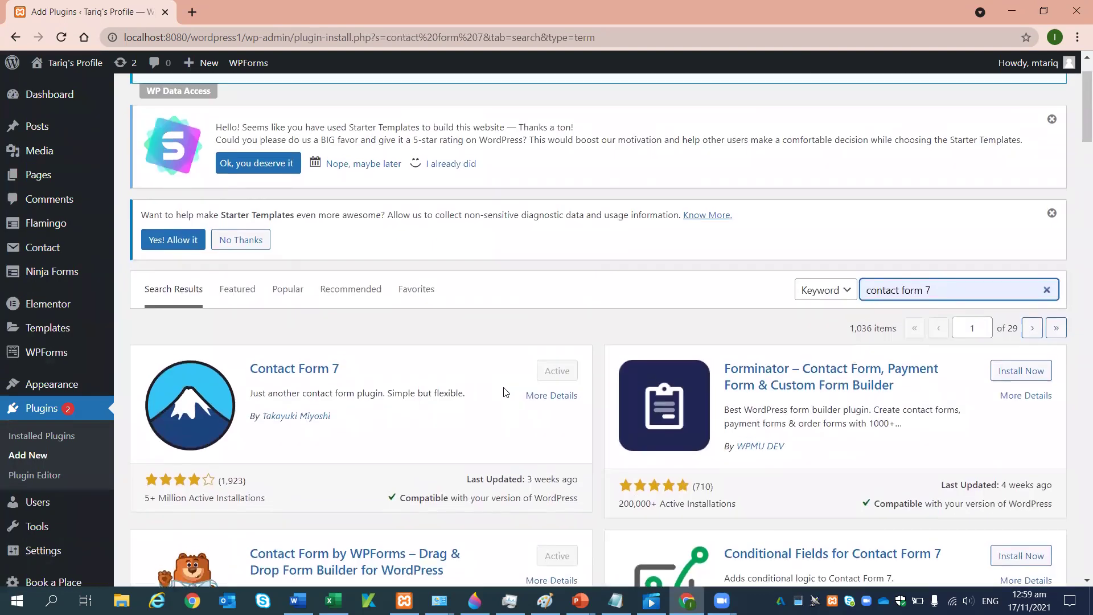
scroll(506, 393, up, 2)
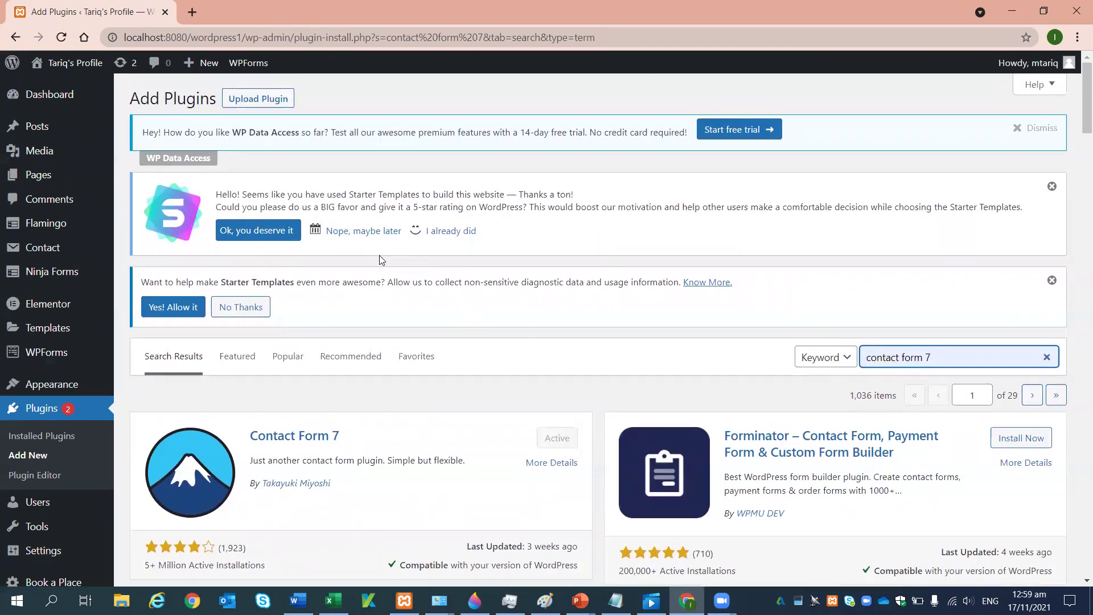
- Show the Upload Plugin .zip panel, cancelling the file browser without choosing a file
click(259, 102)
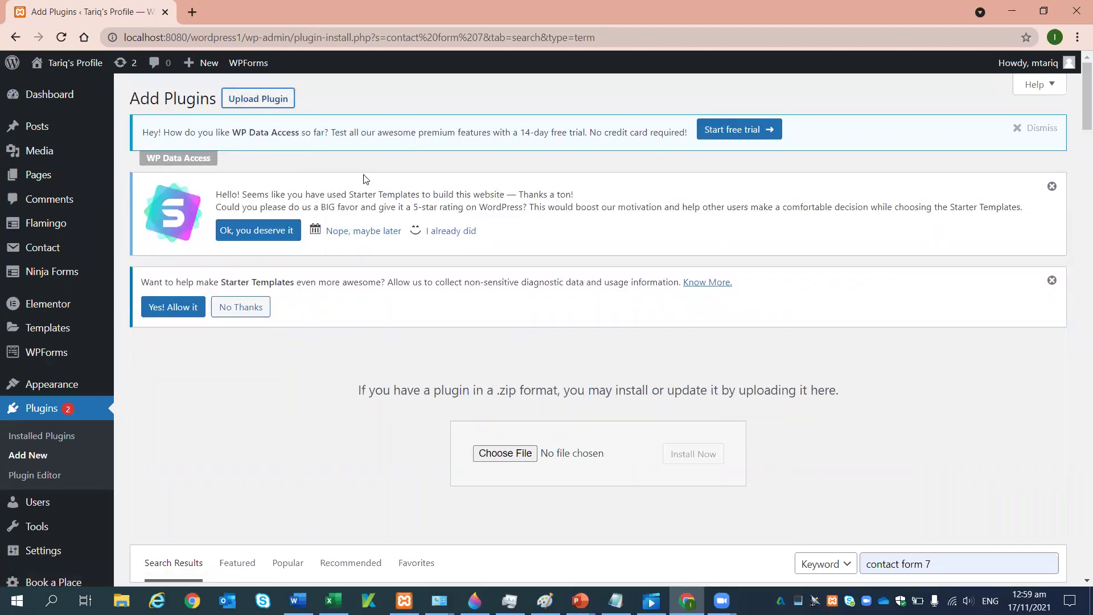
scroll(509, 432, down, 3)
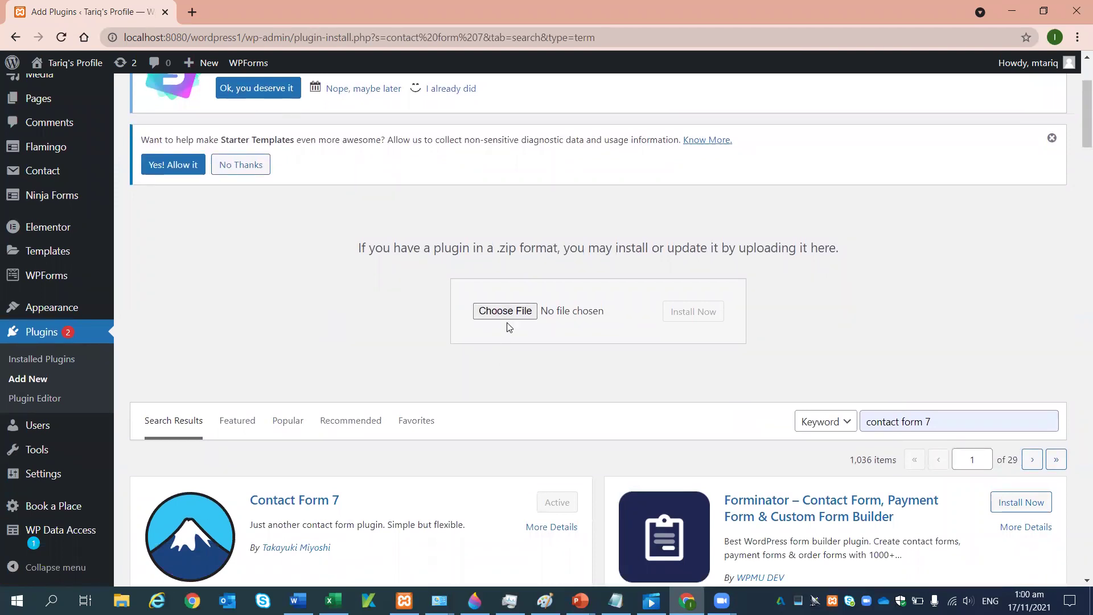
scroll(418, 323, up, 3)
click(493, 453)
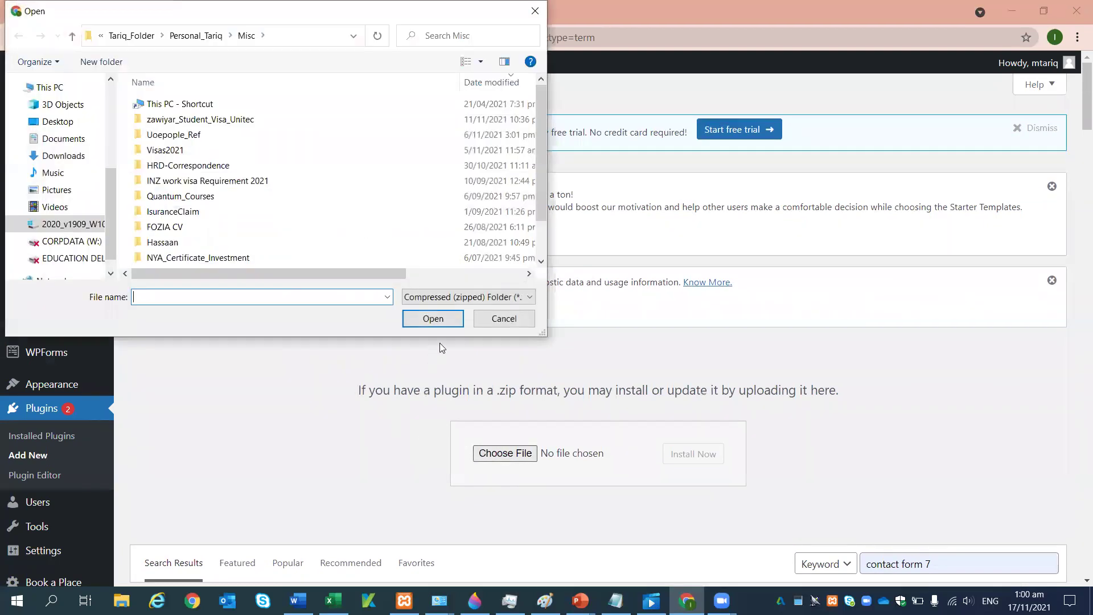
click(492, 321)
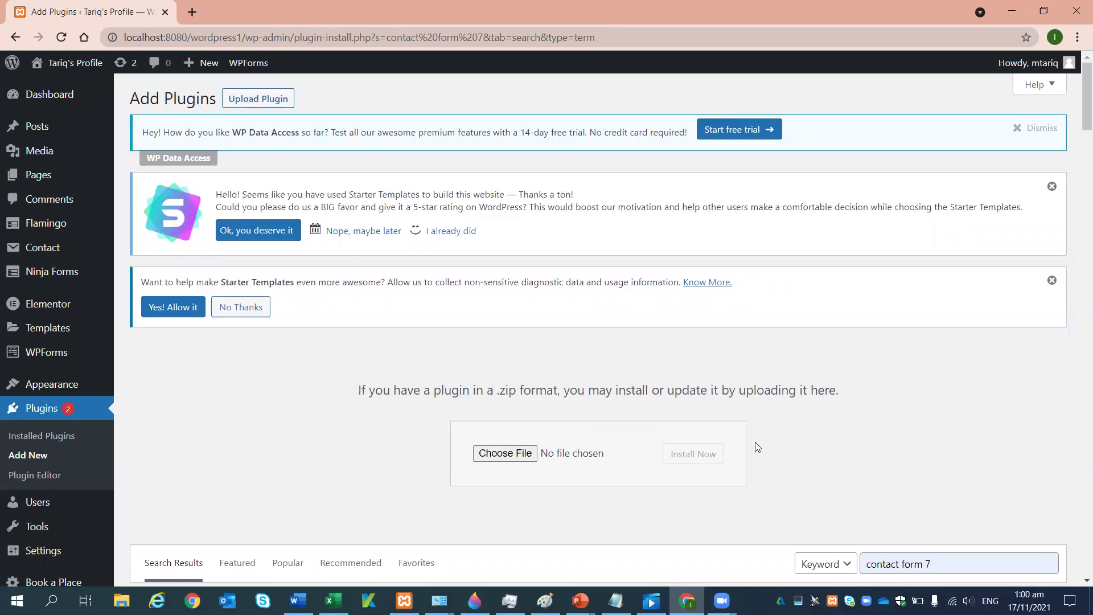
scroll(757, 447, down, 1)
scroll(757, 447, up, 1)
scroll(758, 447, down, 1)
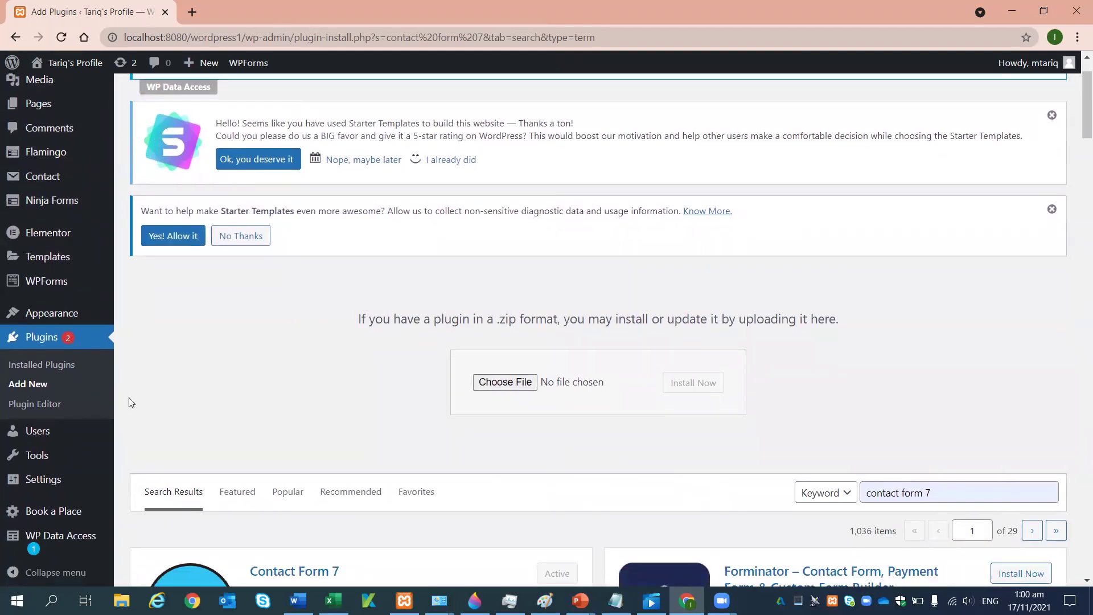
- Scroll the Contact Form 7 results, then open Installed Plugins (11 plugins, 8 active)
scroll(254, 374, down, 2)
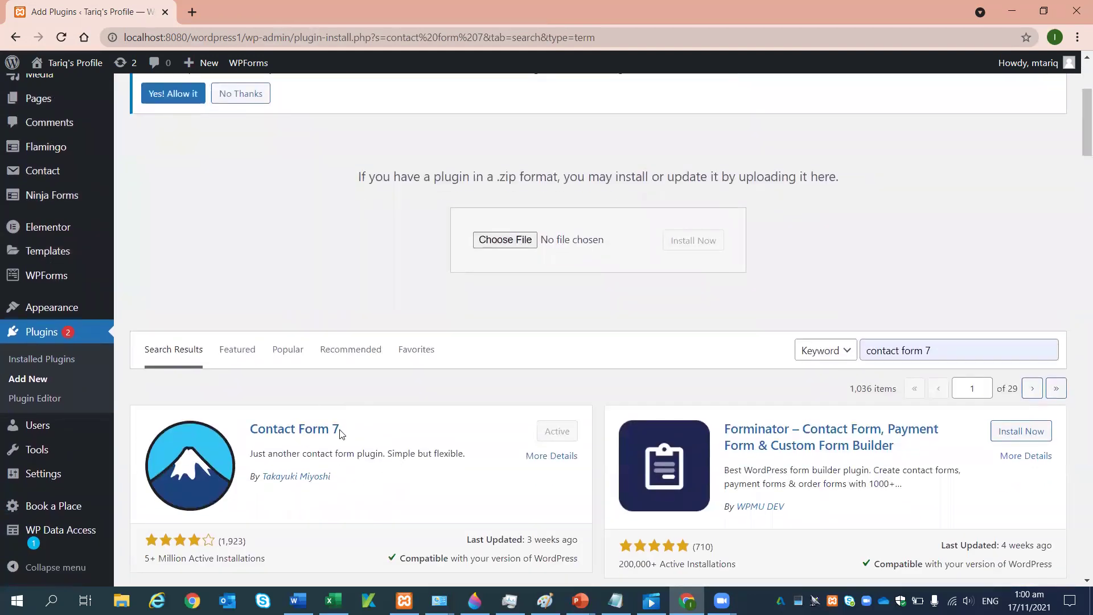
scroll(375, 435, down, 2)
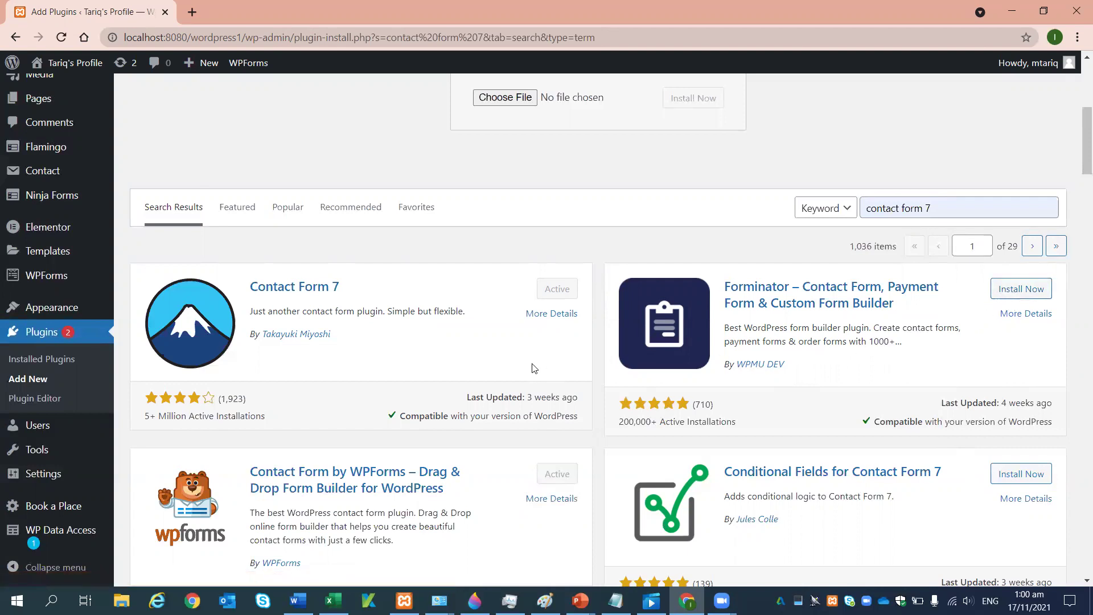
scroll(538, 367, up, 6)
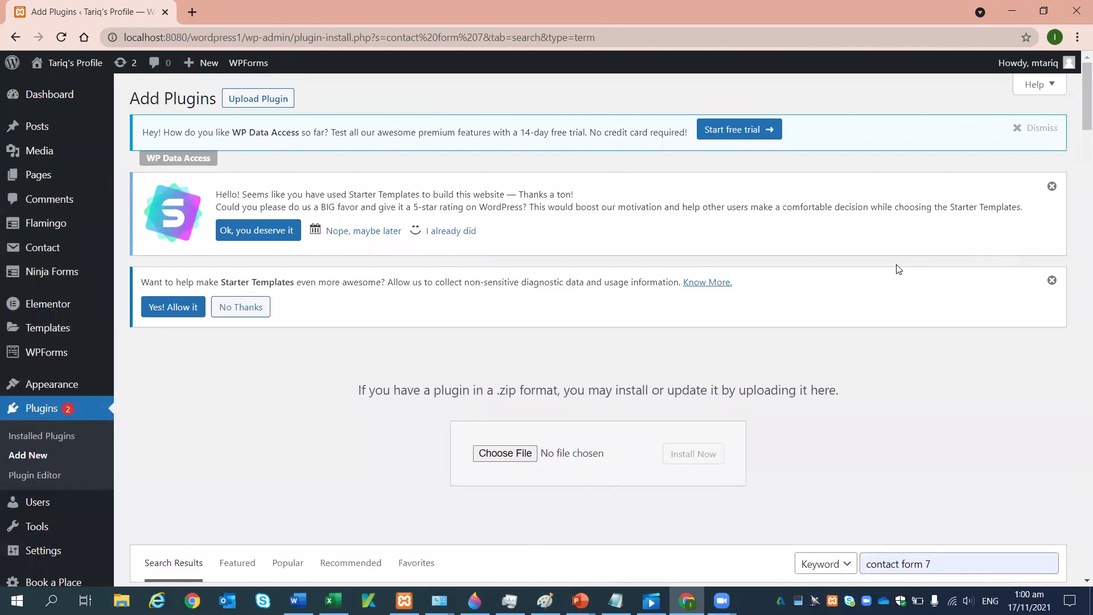
click(35, 410)
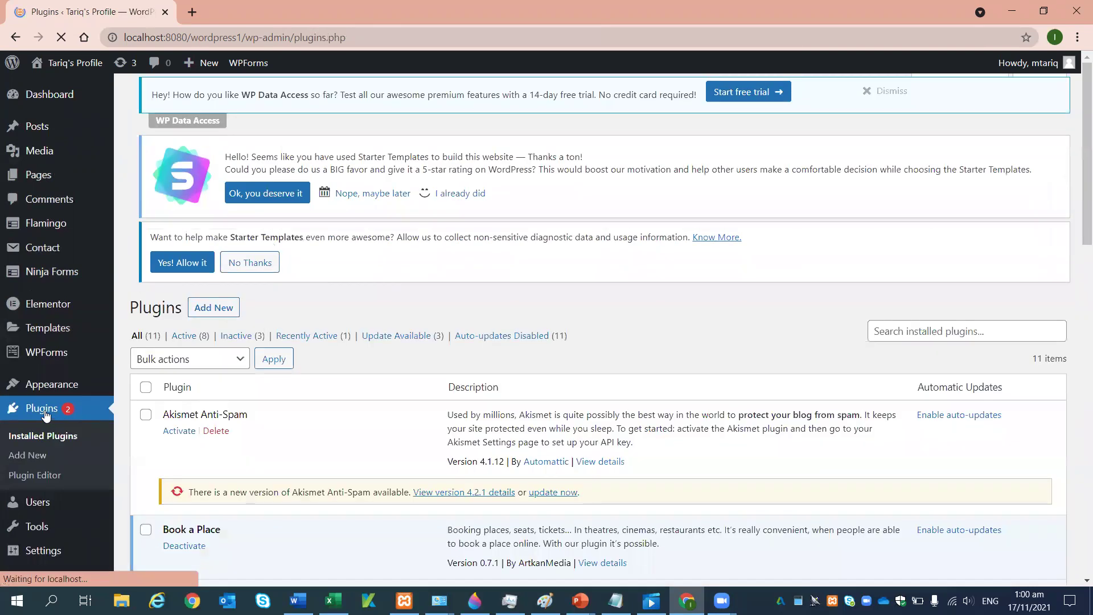
scroll(173, 427, down, 2)
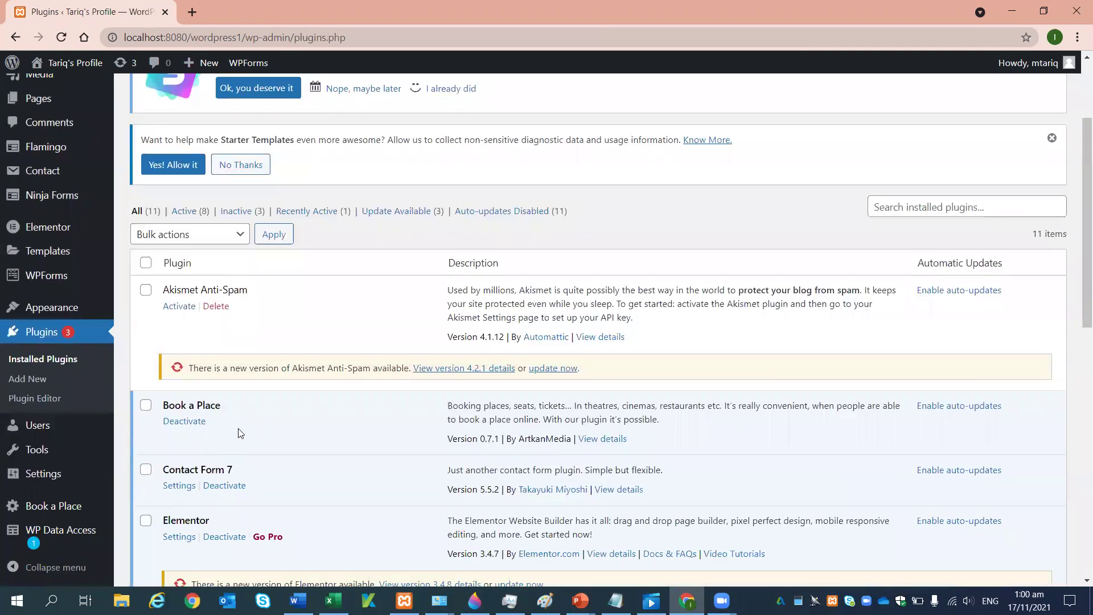
scroll(276, 434, down, 2)
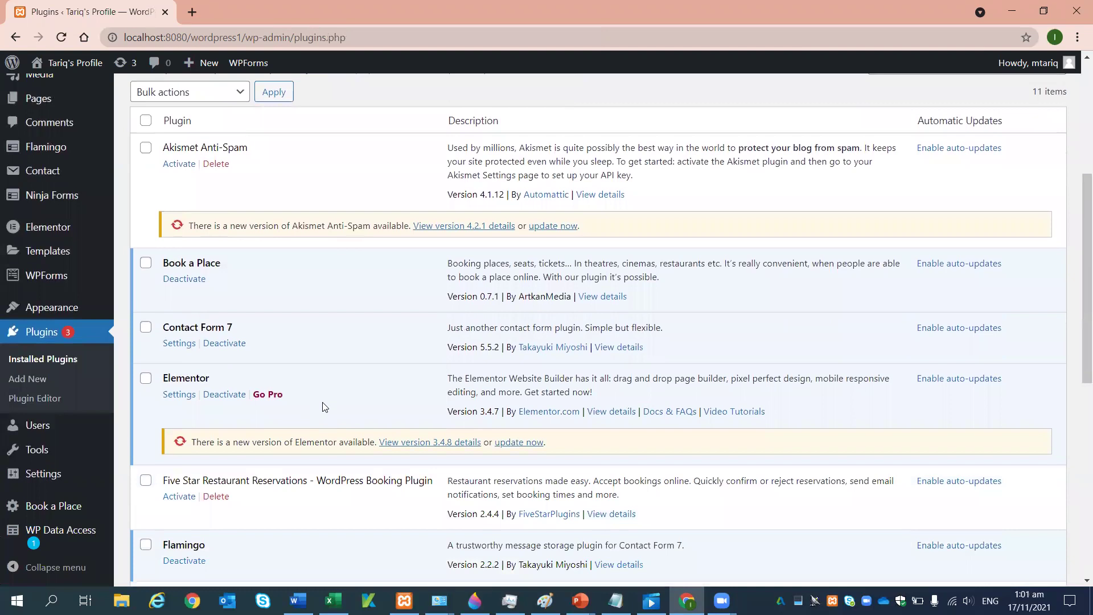
scroll(322, 405, down, 5)
scroll(325, 411, down, 4)
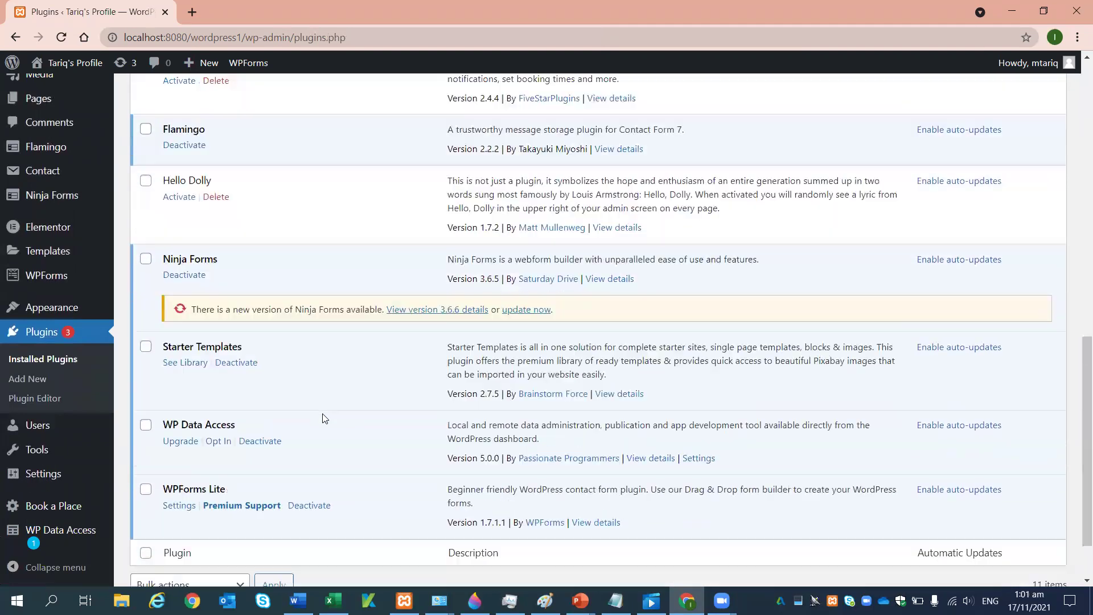
scroll(317, 446, up, 5)
scroll(315, 452, up, 4)
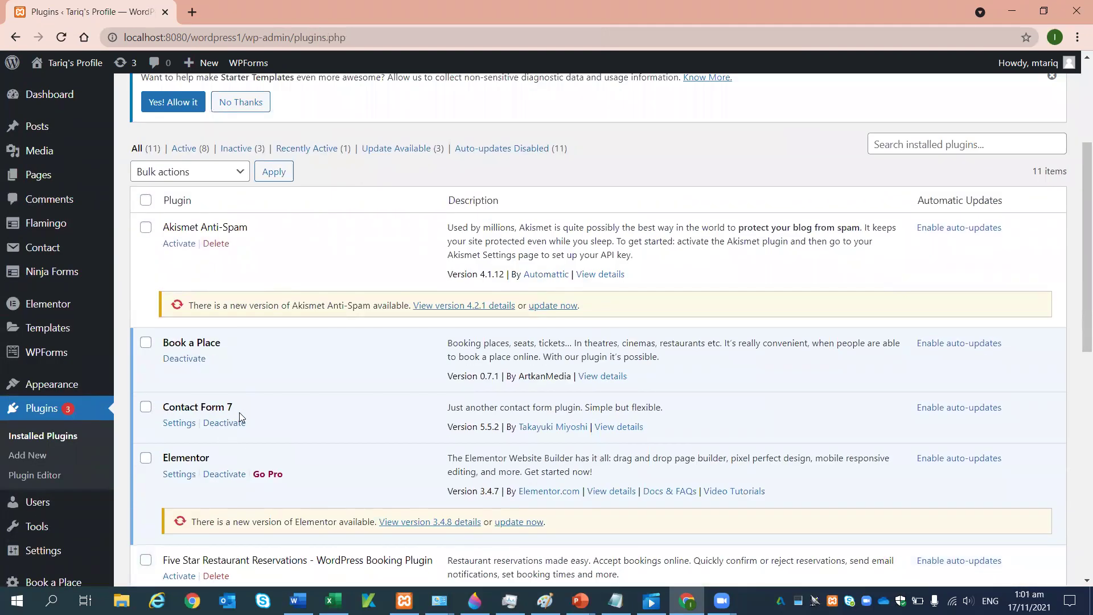
scroll(245, 439, down, 2)
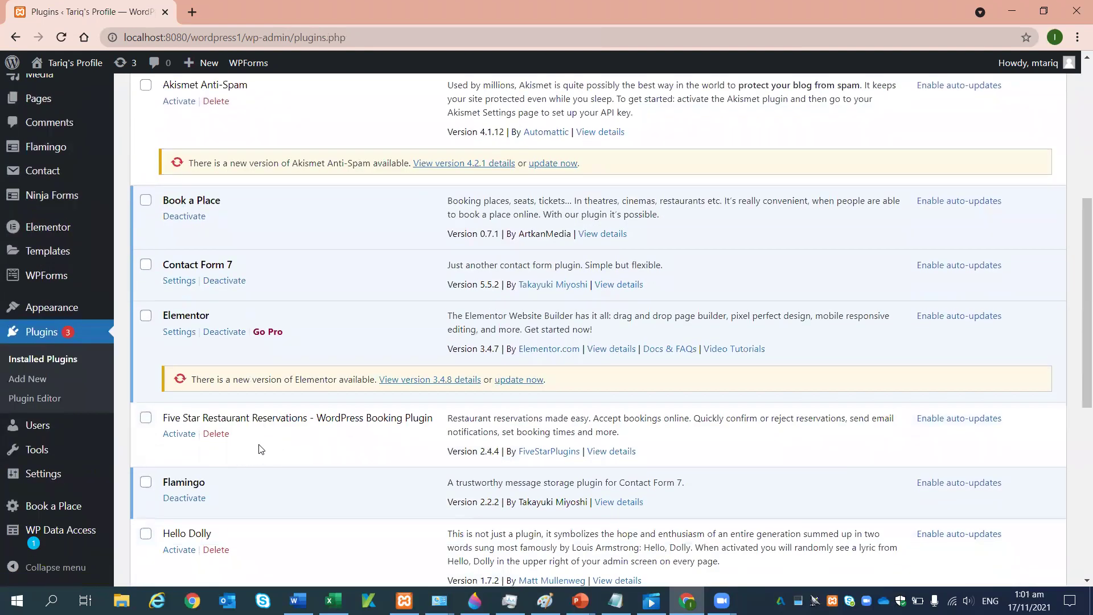
scroll(259, 449, down, 1)
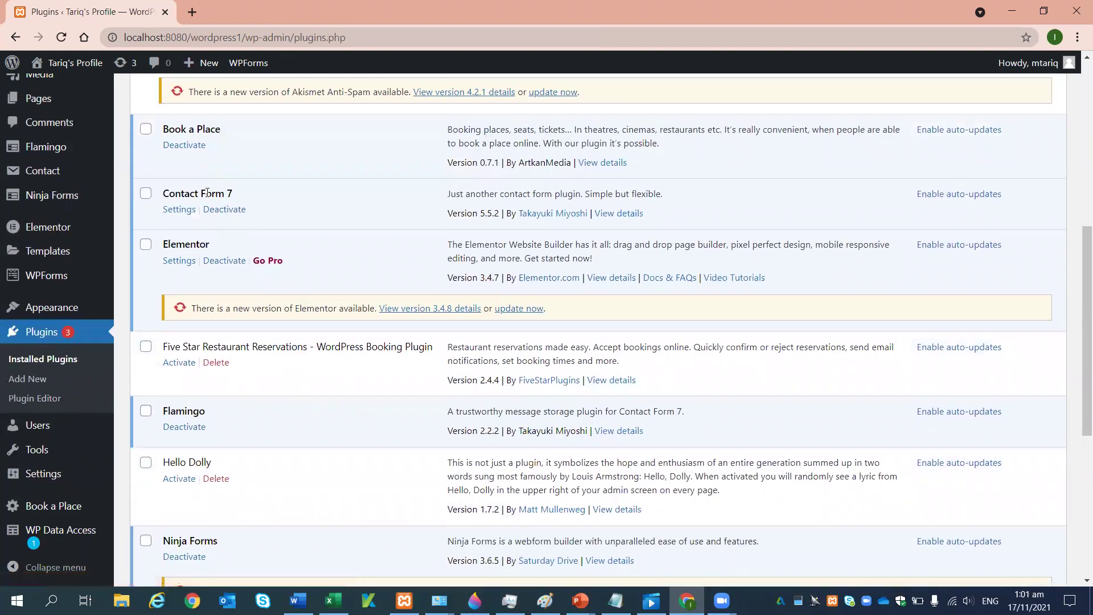
scroll(183, 376, down, 1)
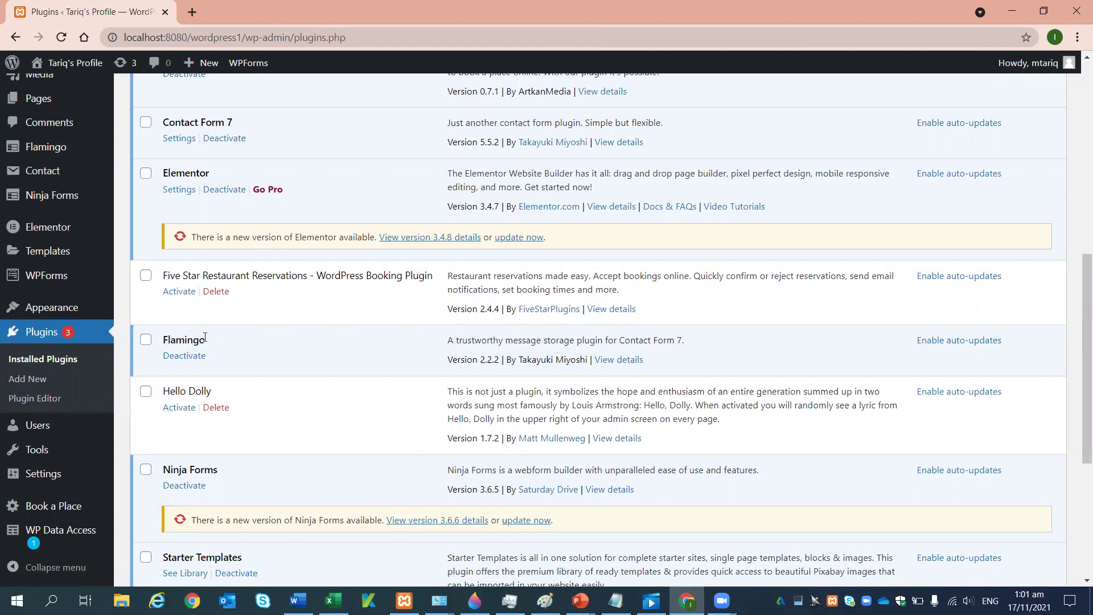
scroll(225, 165, up, 1)
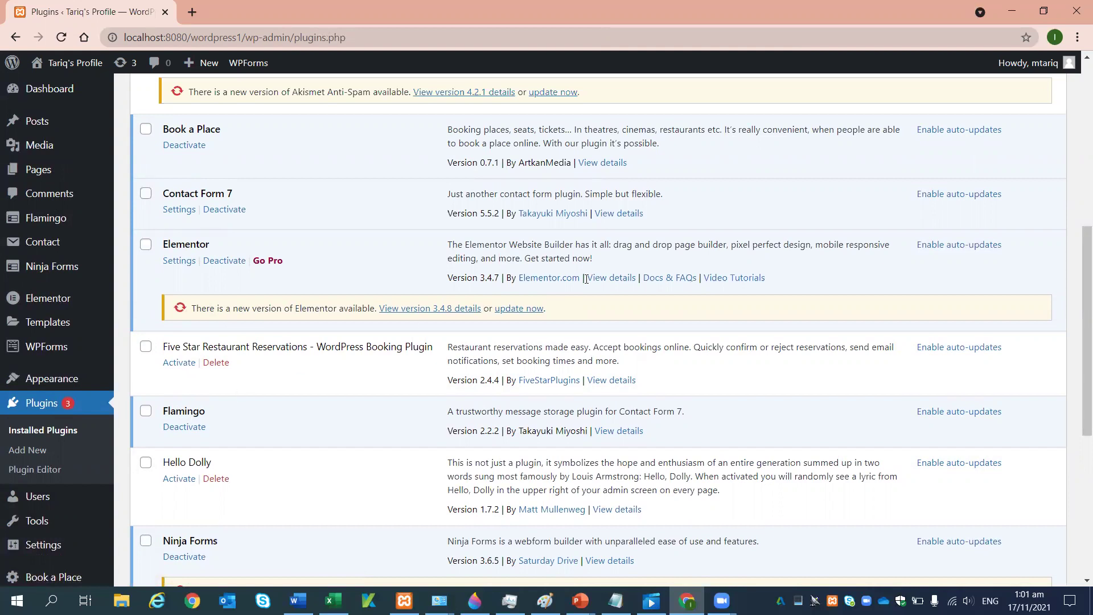
scroll(421, 325, up, 7)
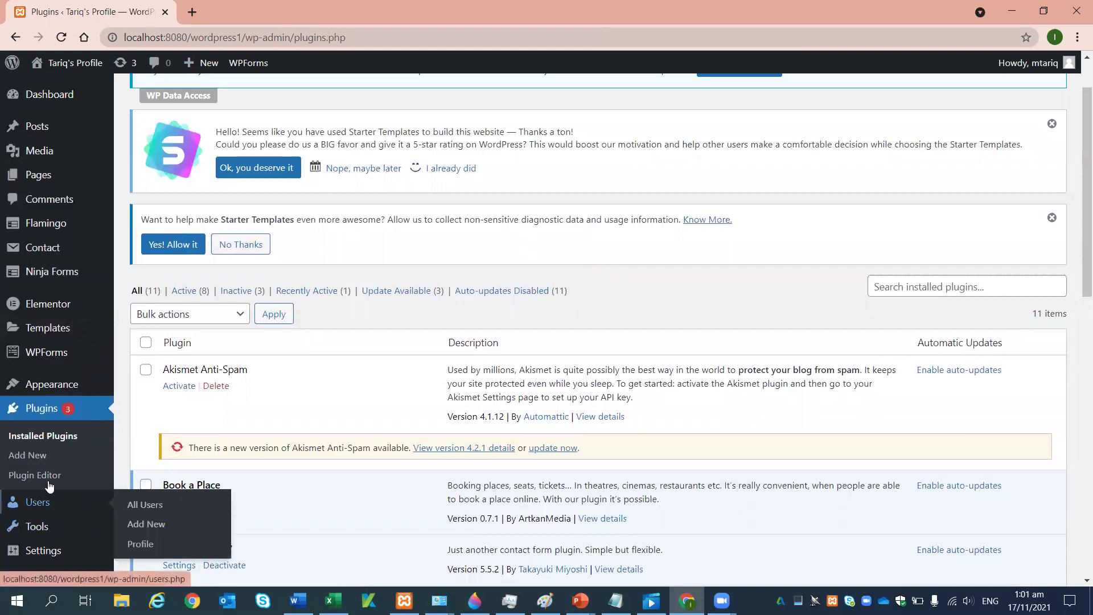
mouse_move(57, 251)
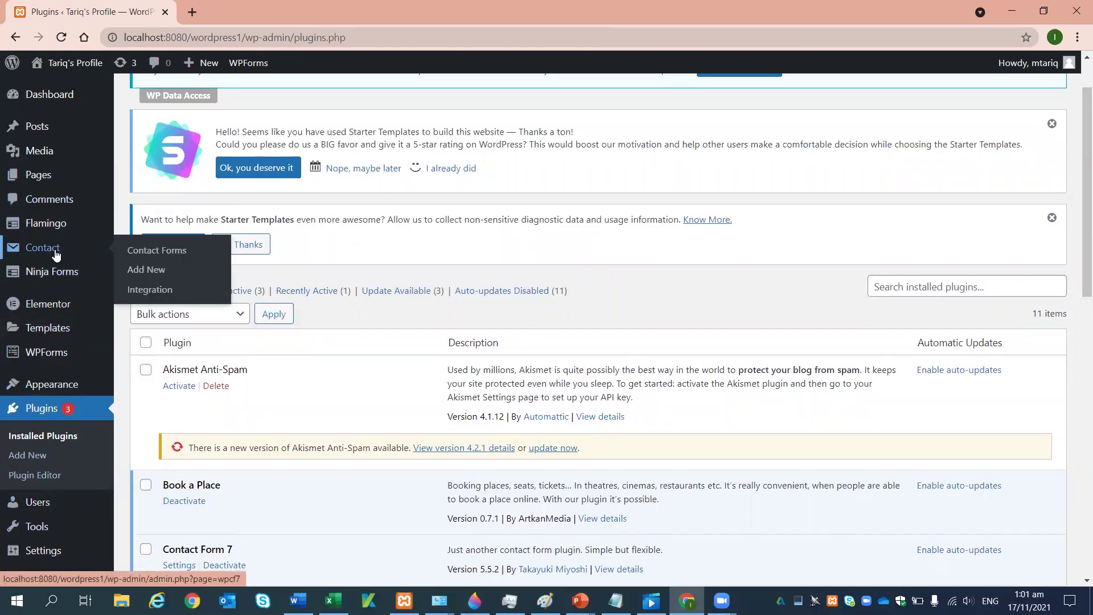
- Create a new Contact Form 7 form and enter the title 'Feedback'
click(143, 275)
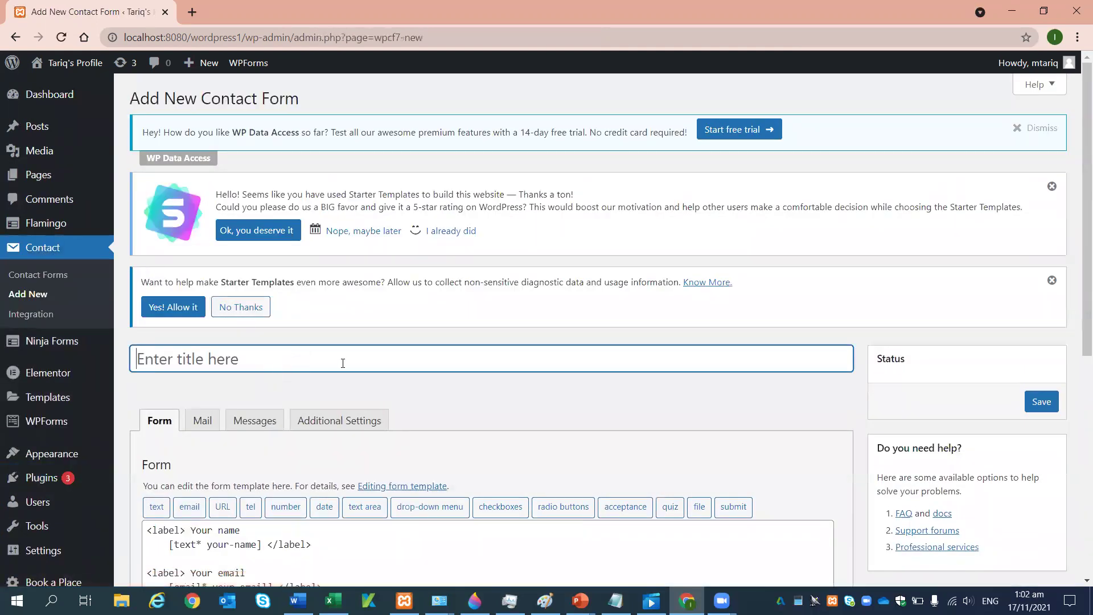
scroll(343, 363, down, 1)
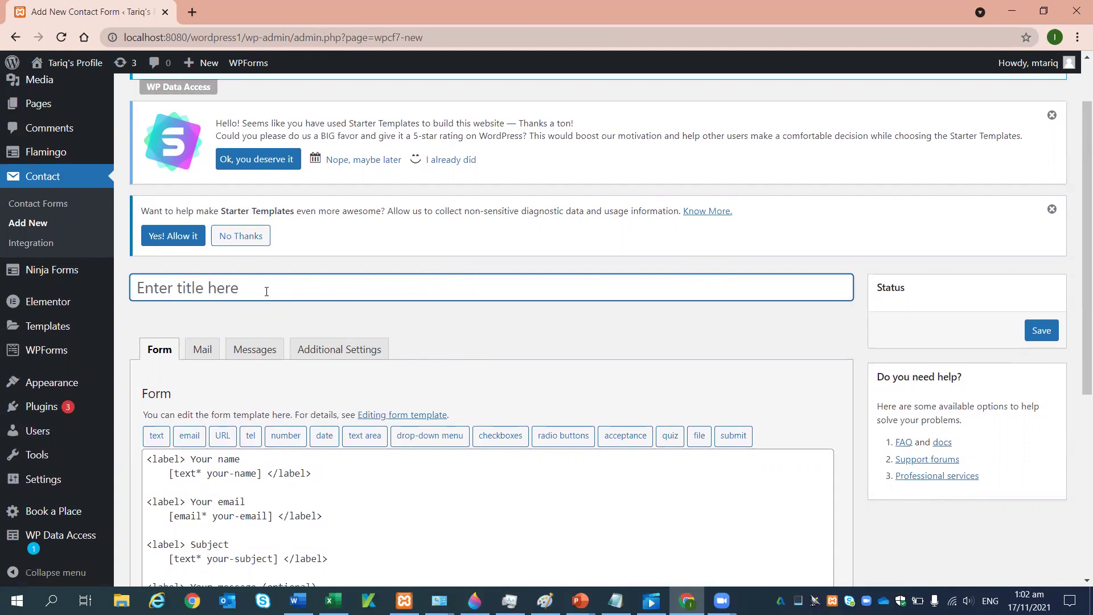
text(Feeb)
key(BackSpace)
text(dback)
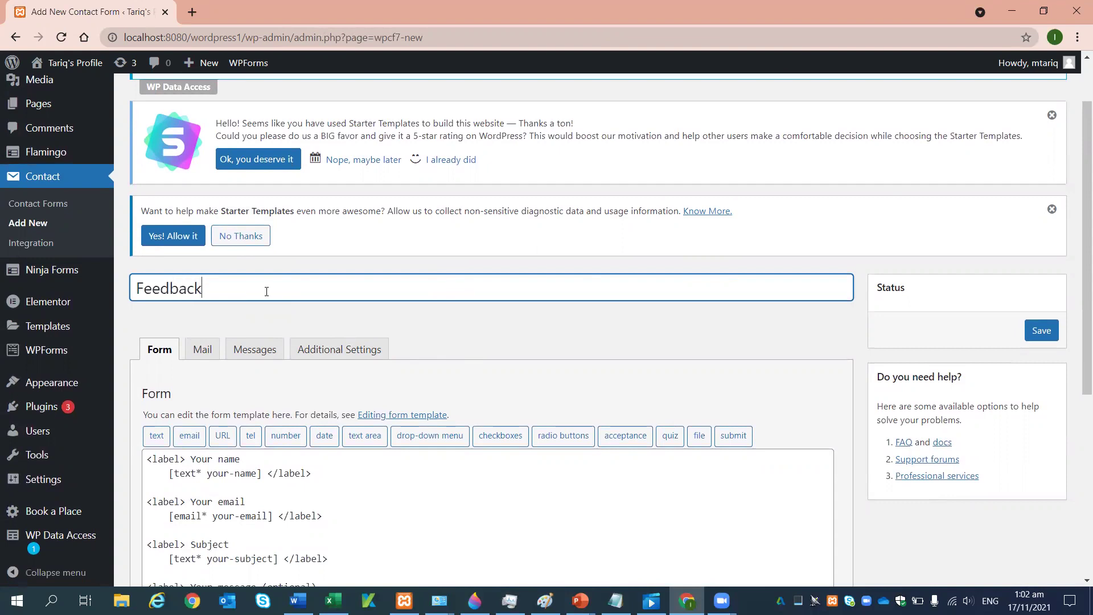
scroll(379, 398, down, 3)
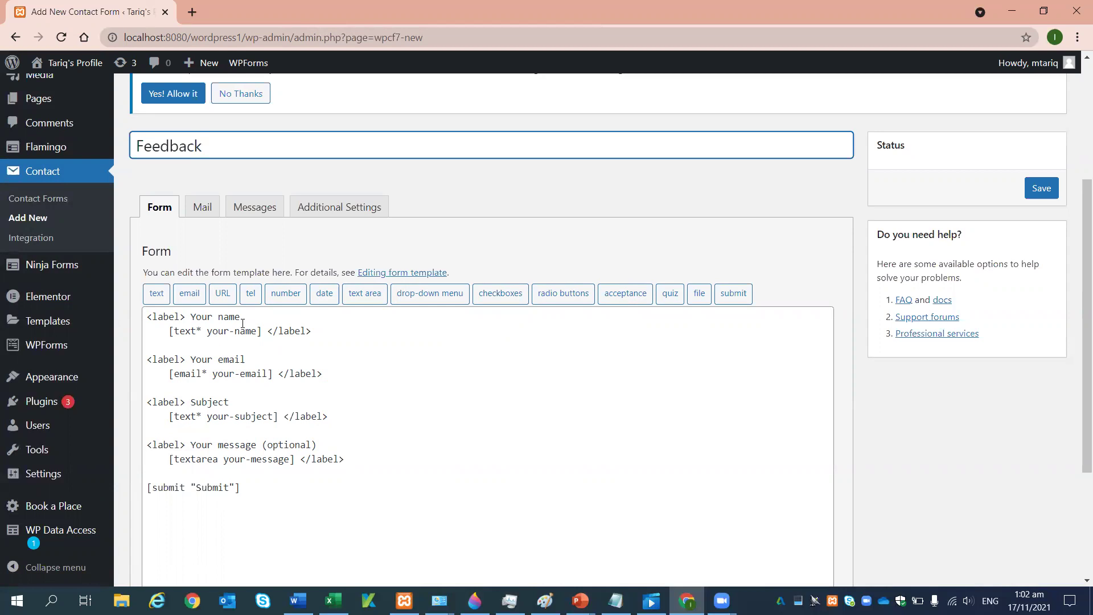
- Cut the Subject field block, paste it above Your name, and delete the leftover blank line
drag(146, 403, 363, 419)
key(ctrl+c)
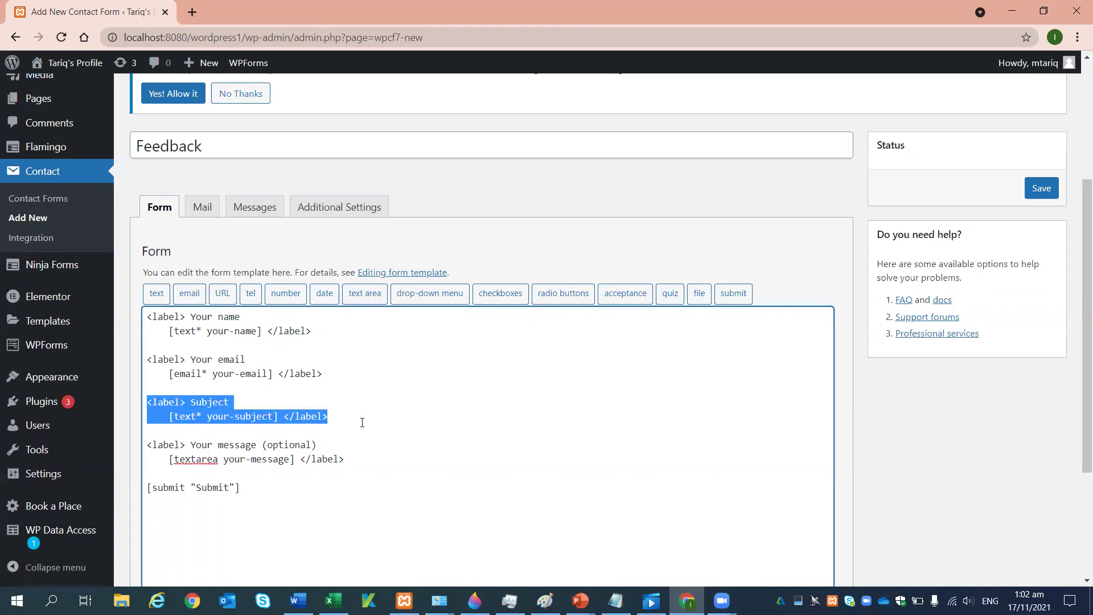
key(BackSpace)
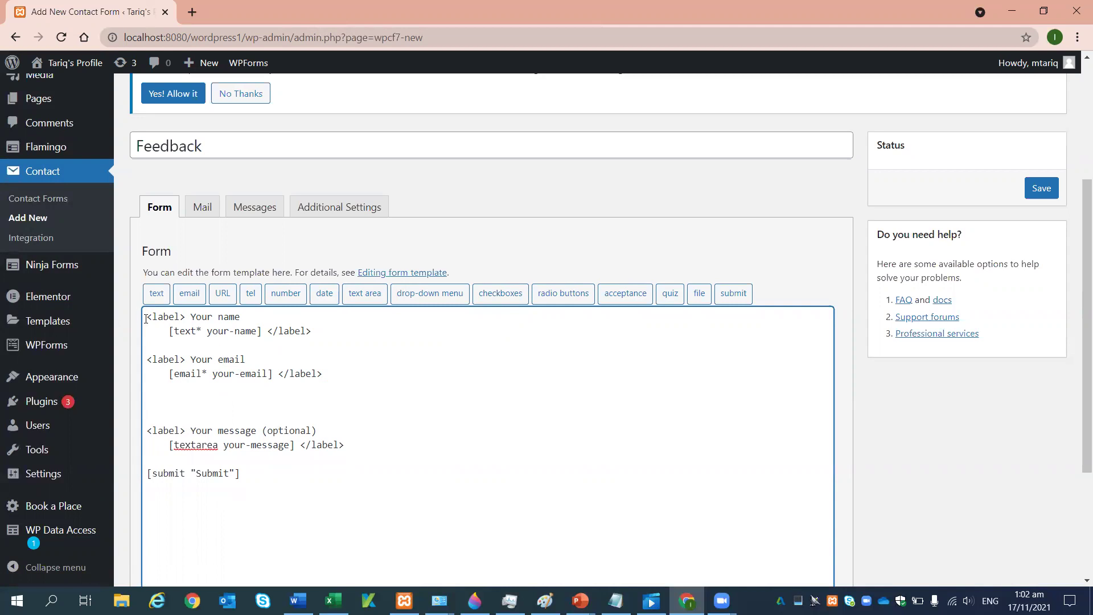
key(Return)
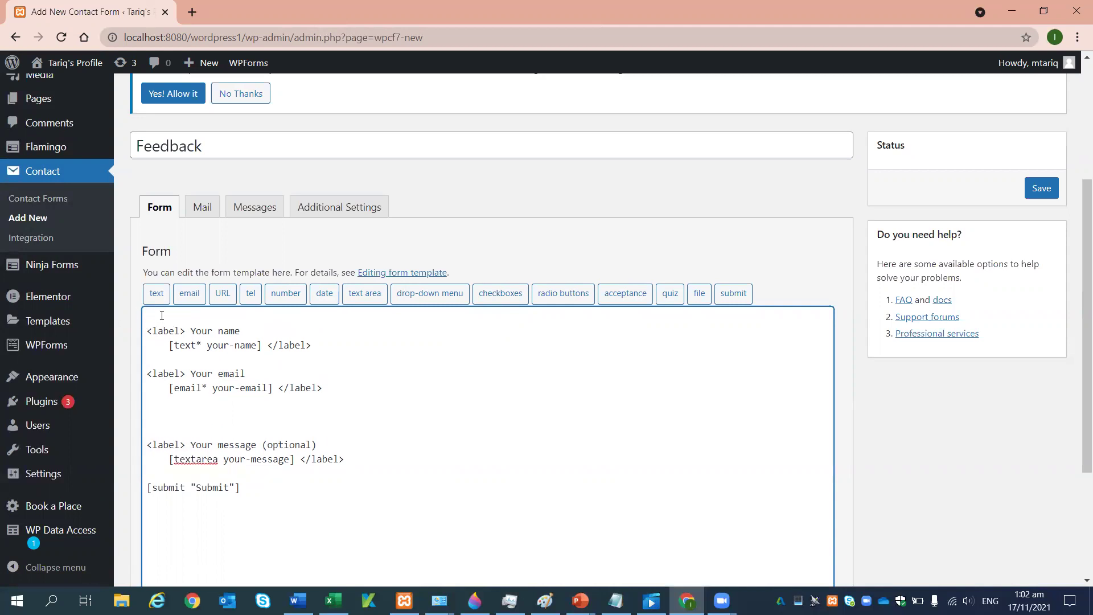
key(ctrl+v)
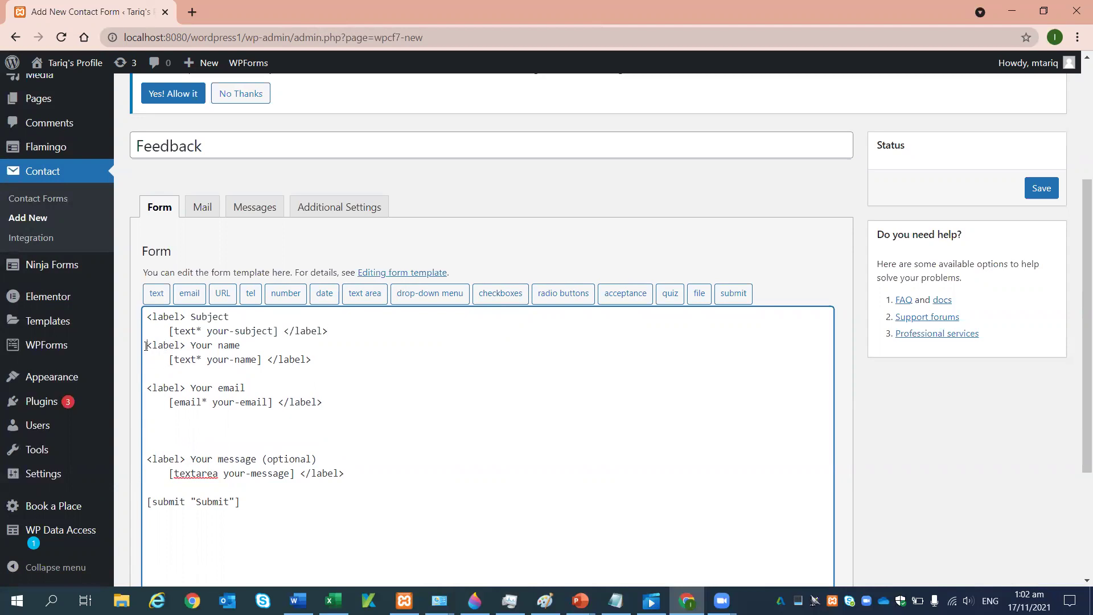
key(Return)
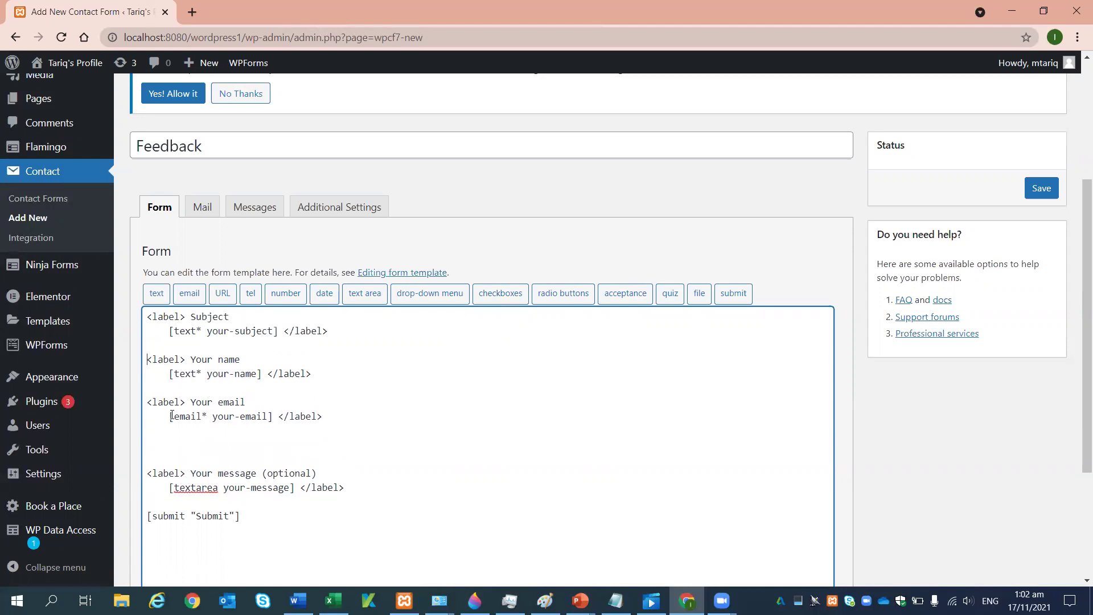
click(161, 437)
key(Delete)
key(Delete)
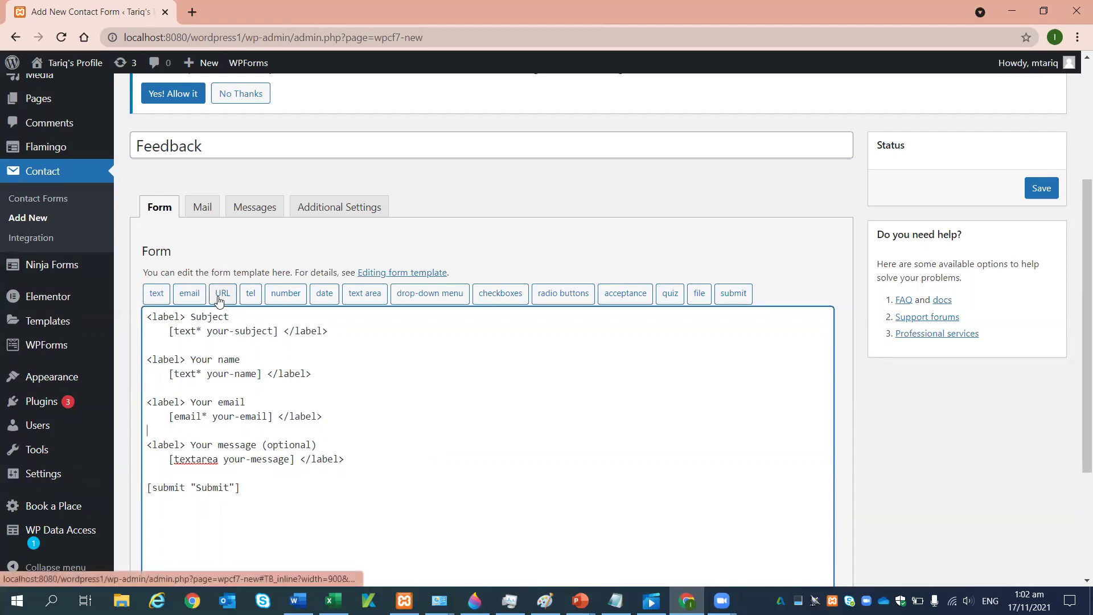
click(289, 296)
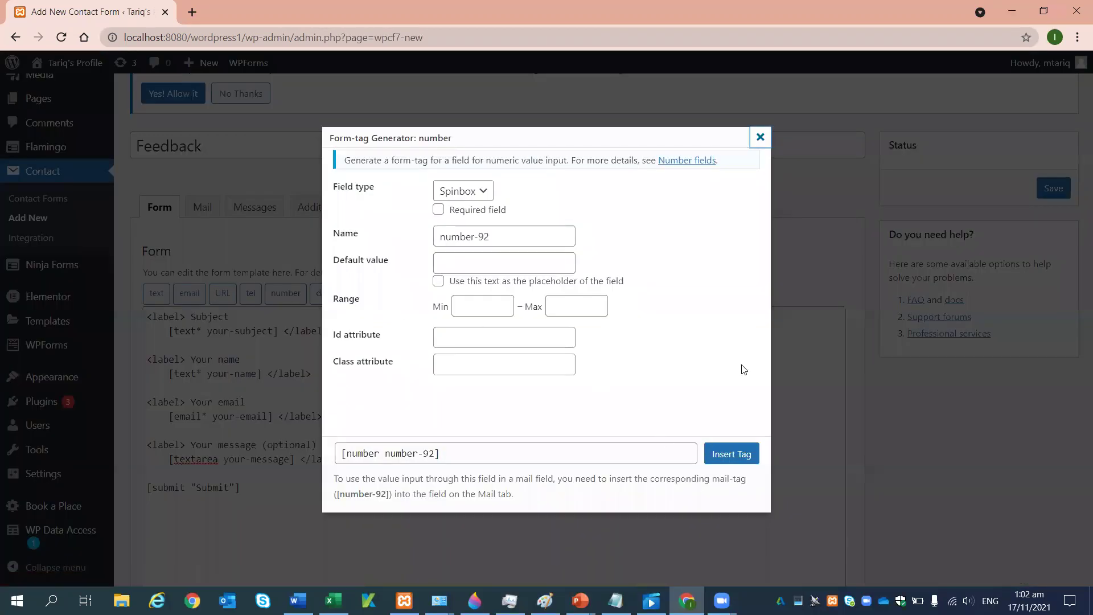
click(760, 137)
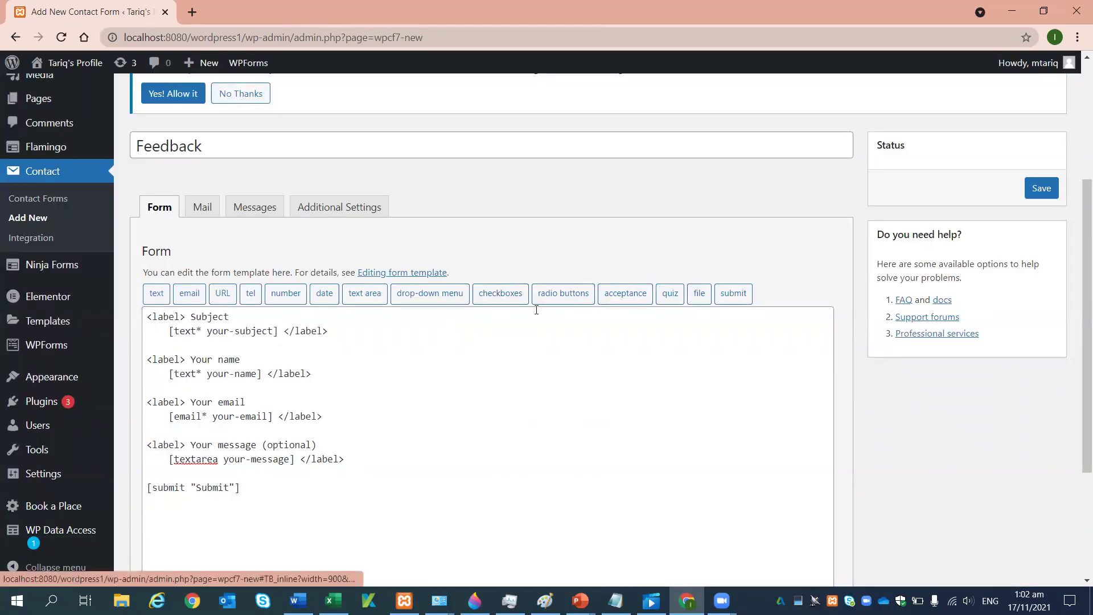
click(504, 297)
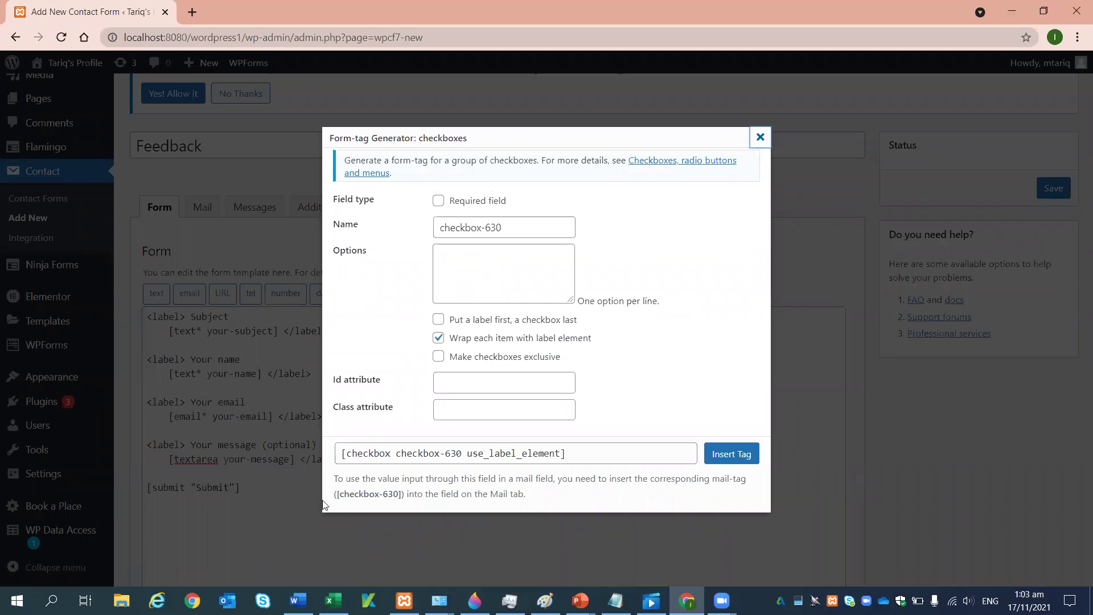
click(760, 138)
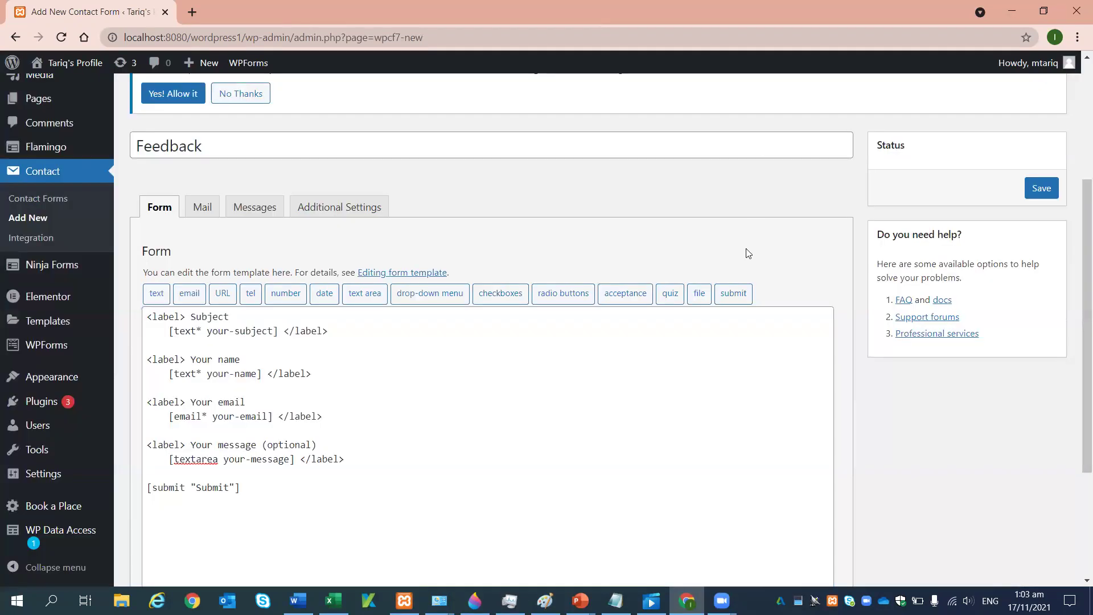
click(574, 300)
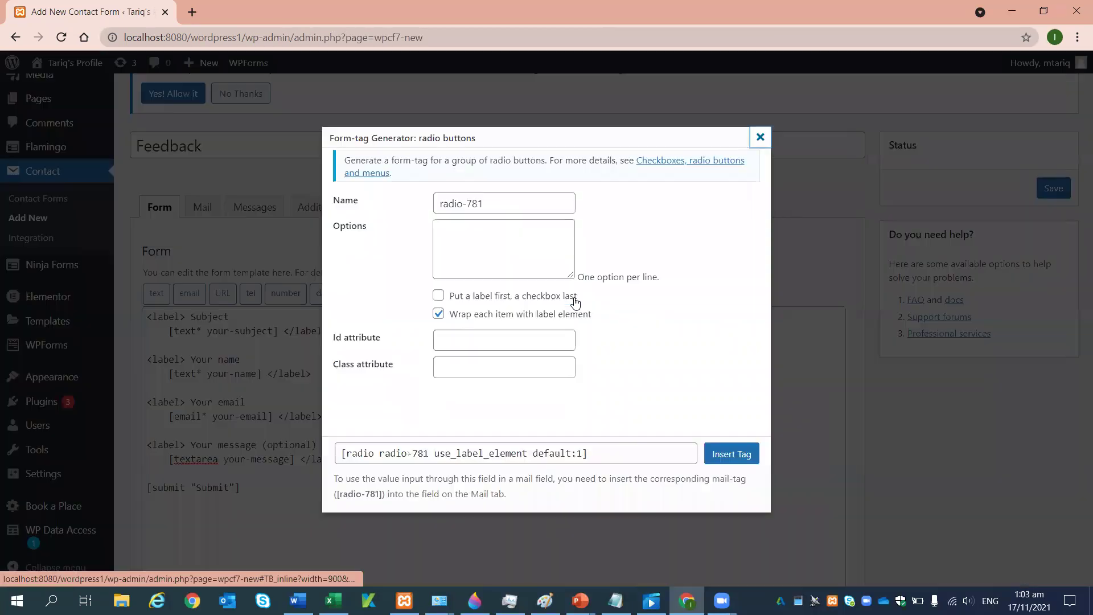
click(760, 137)
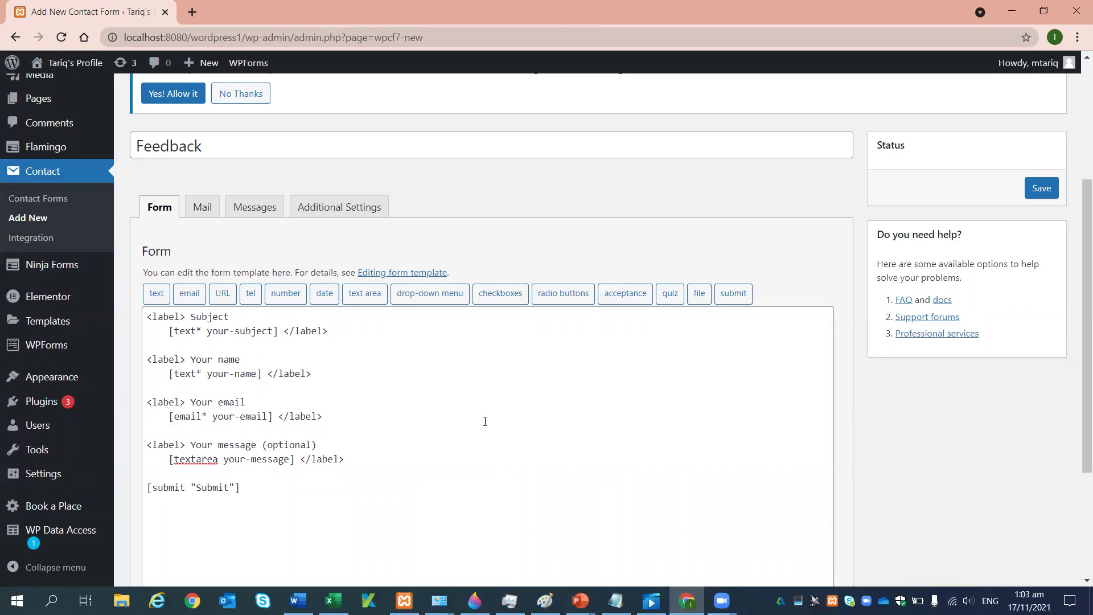
scroll(485, 421, down, 3)
scroll(475, 428, up, 3)
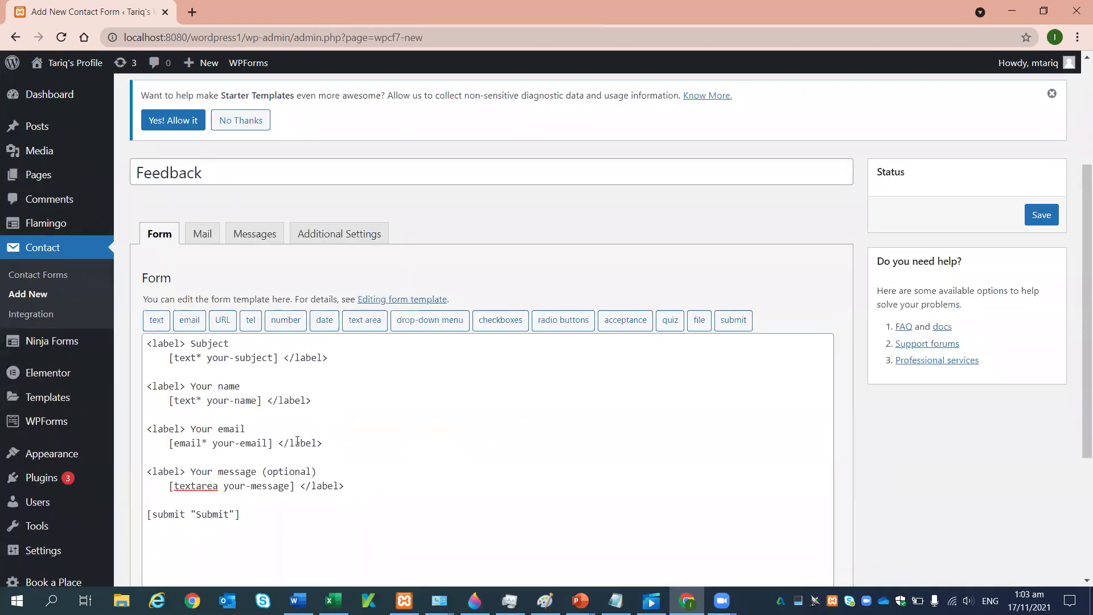
scroll(350, 429, down, 1)
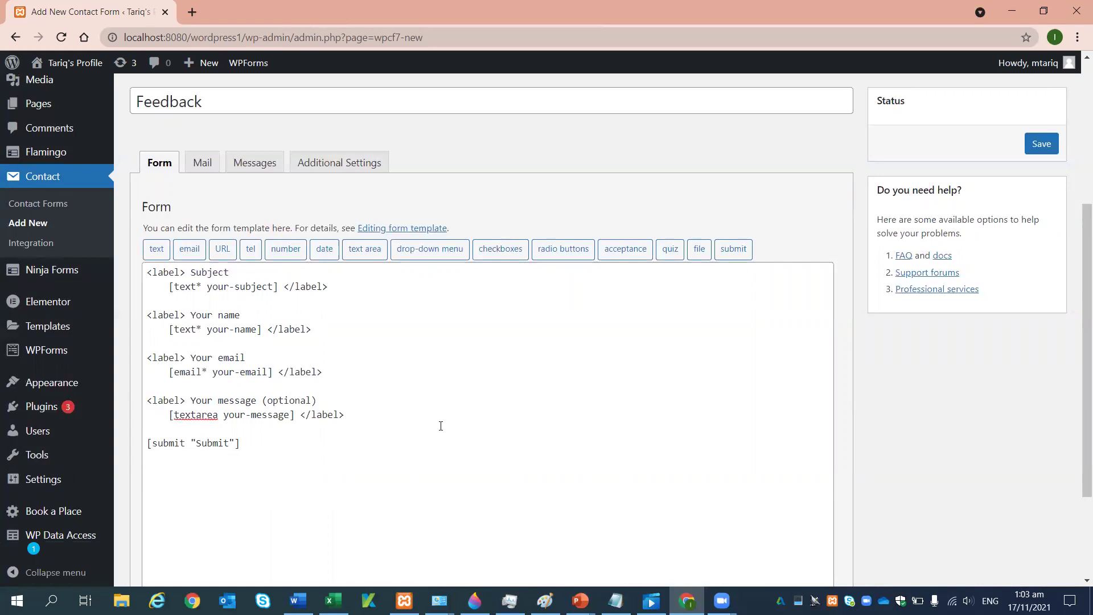
scroll(441, 426, down, 3)
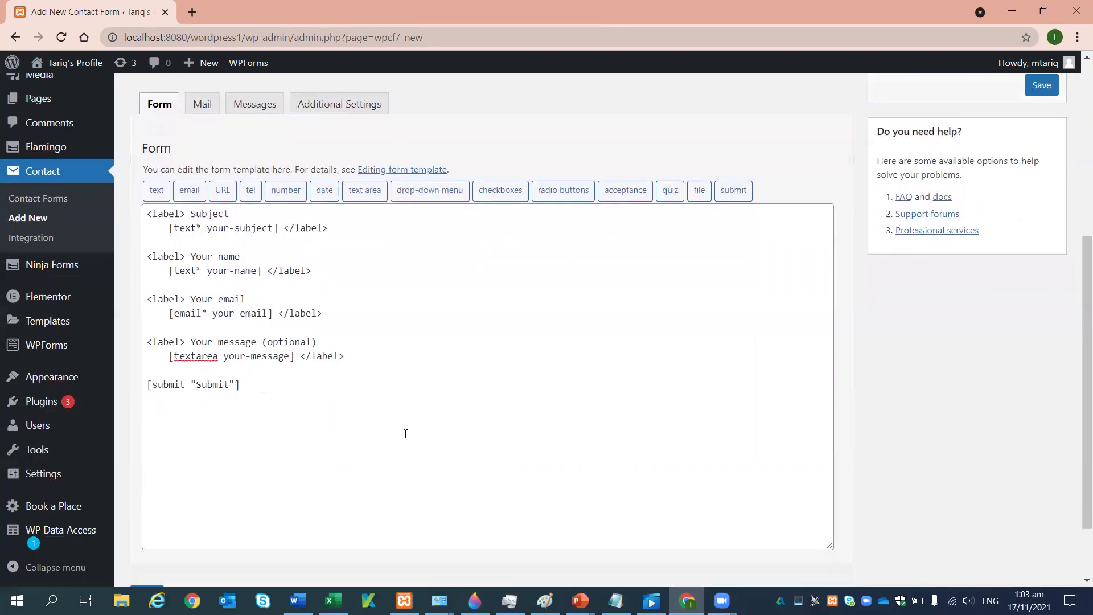
- Save the Feedback form and return to the Contact Forms list
click(152, 518)
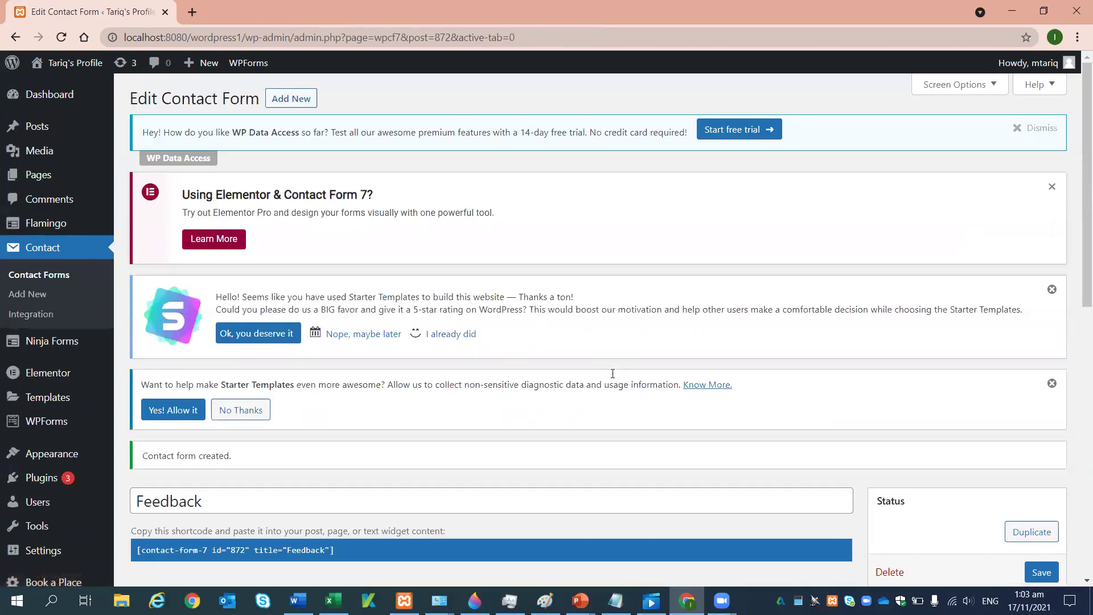
scroll(612, 373, down, 3)
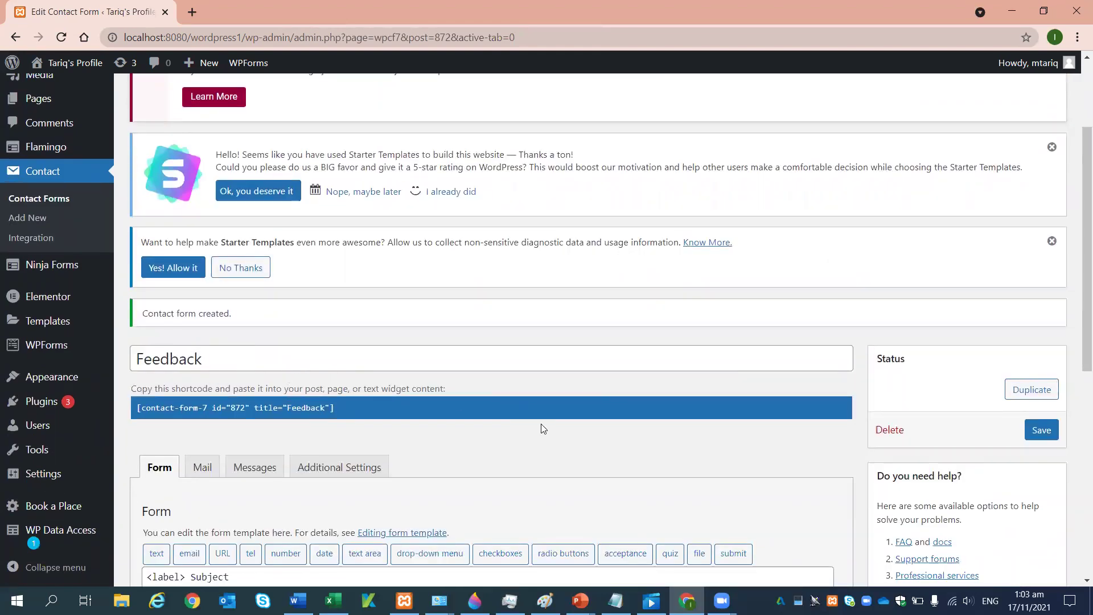
click(44, 205)
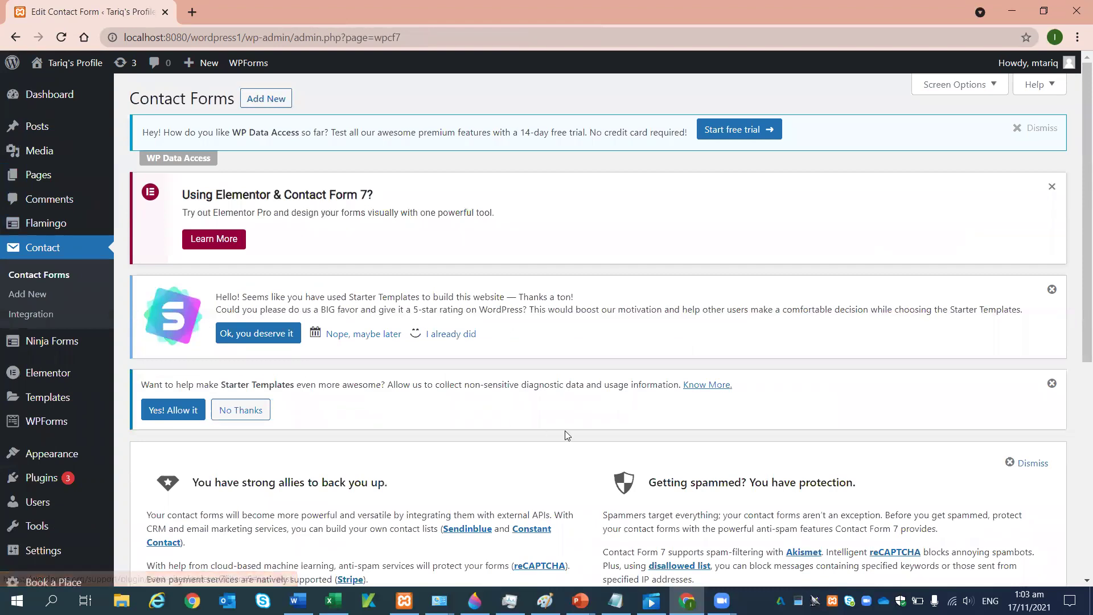
scroll(567, 432, down, 3)
- Copy the Feedback shortcode [contact-form-7 id="872" title="Feedback"]
scroll(569, 436, down, 3)
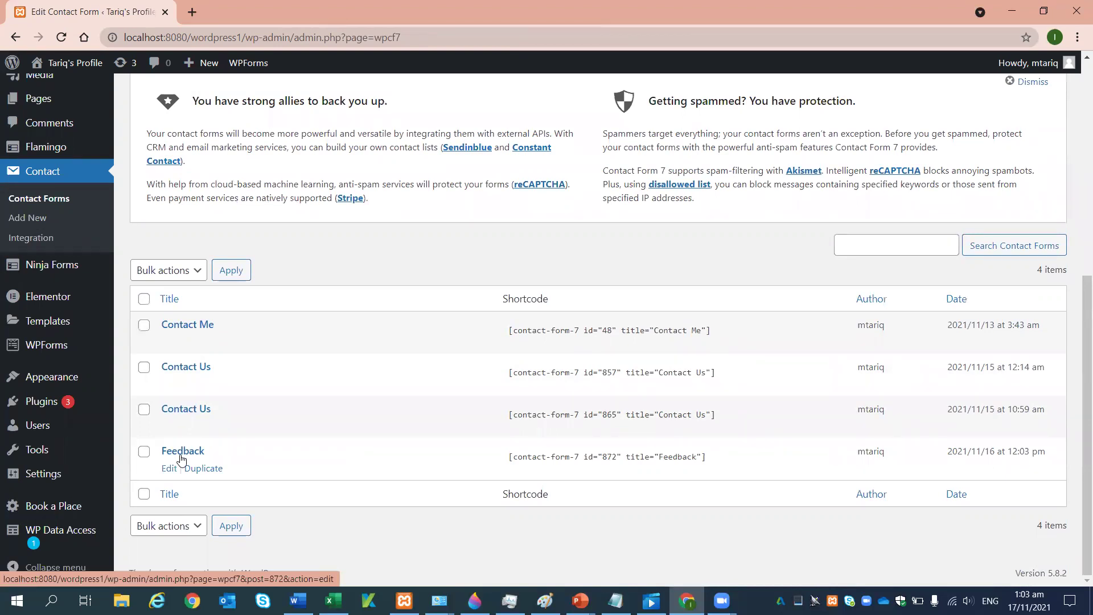
click(506, 457)
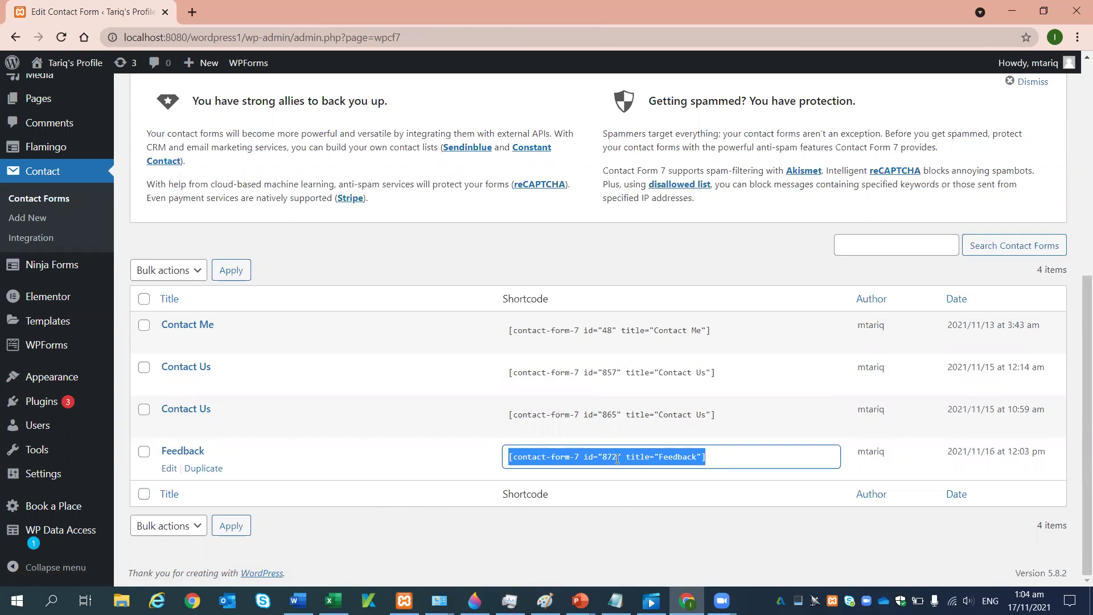
right_click(589, 453)
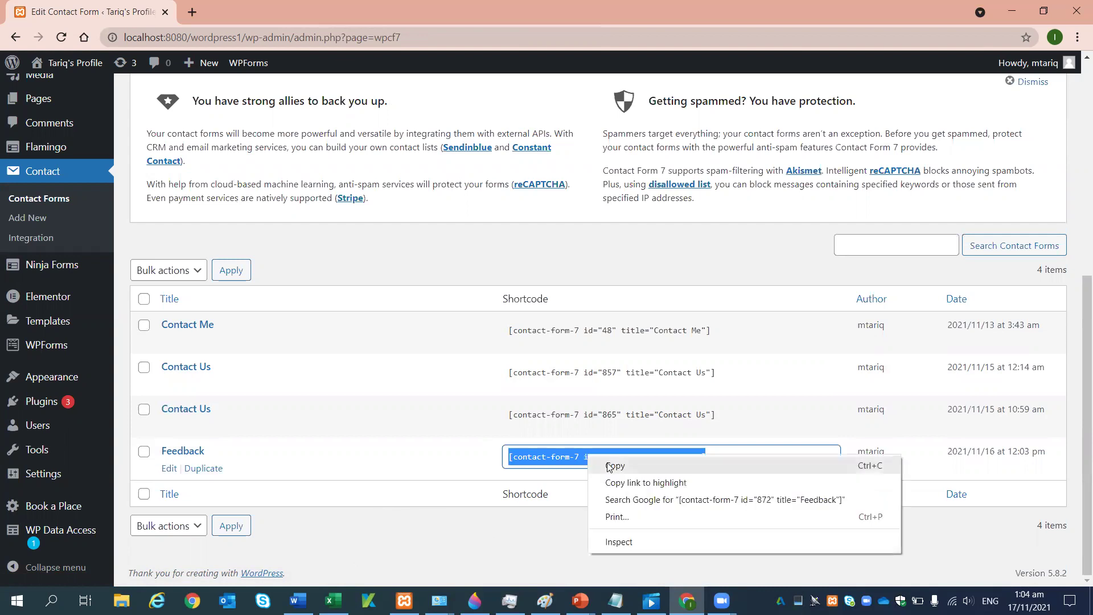
click(608, 463)
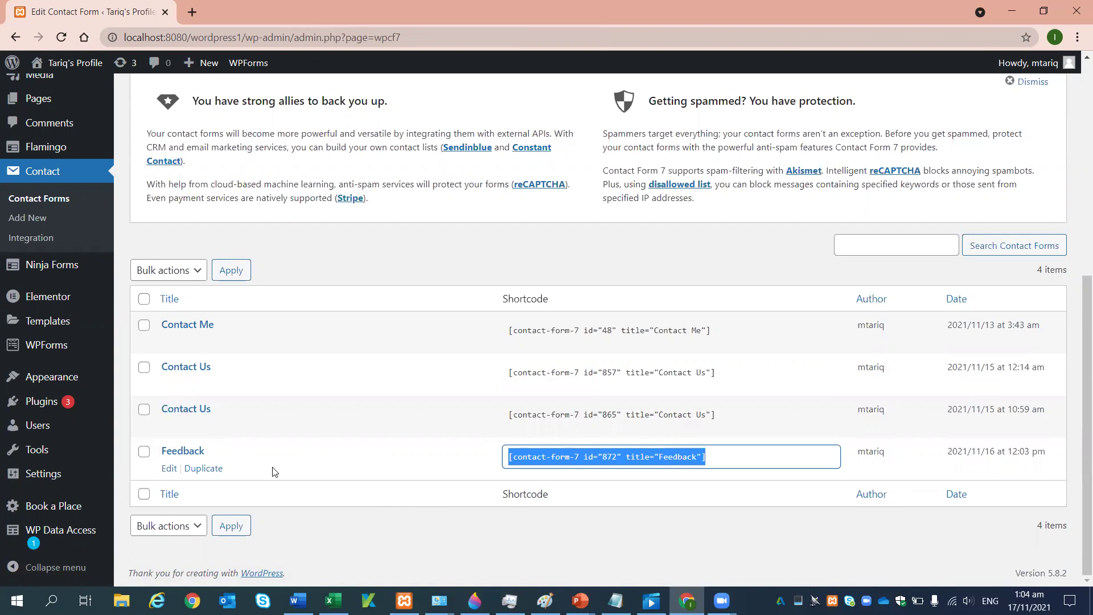
scroll(274, 471, up, 5)
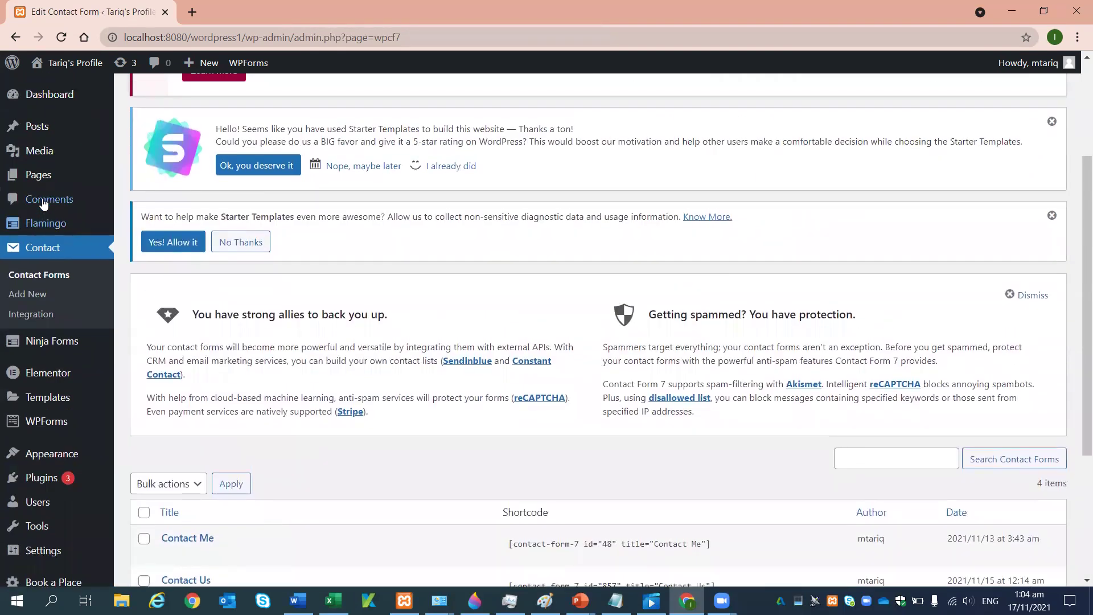
- Open All Pages and scroll through the 14 pages, including the Feedback draft and published pages
mouse_move(41, 177)
click(148, 182)
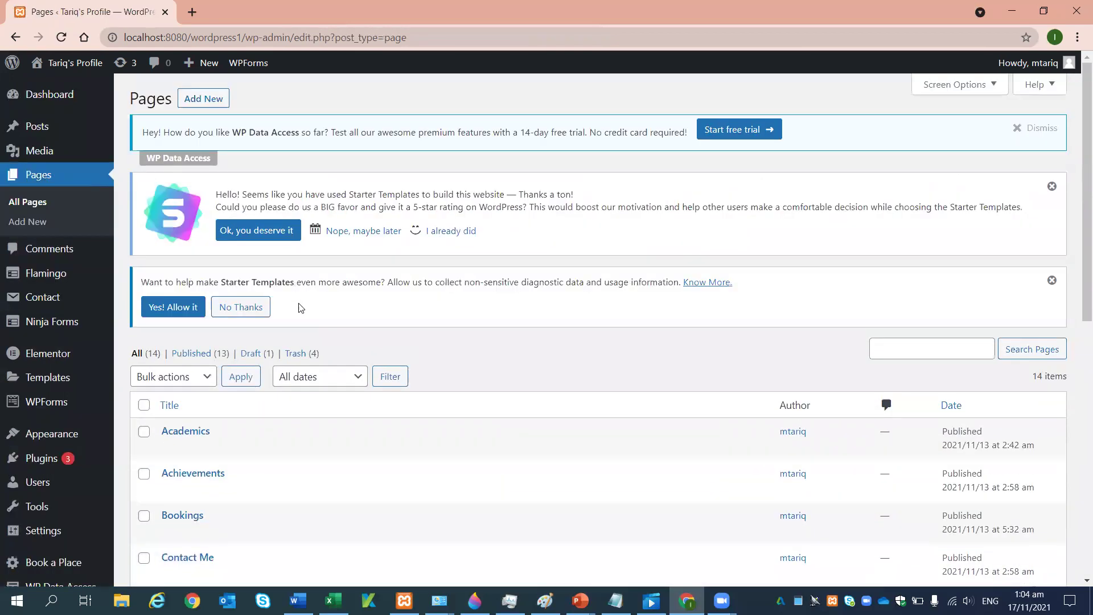
scroll(399, 431, down, 5)
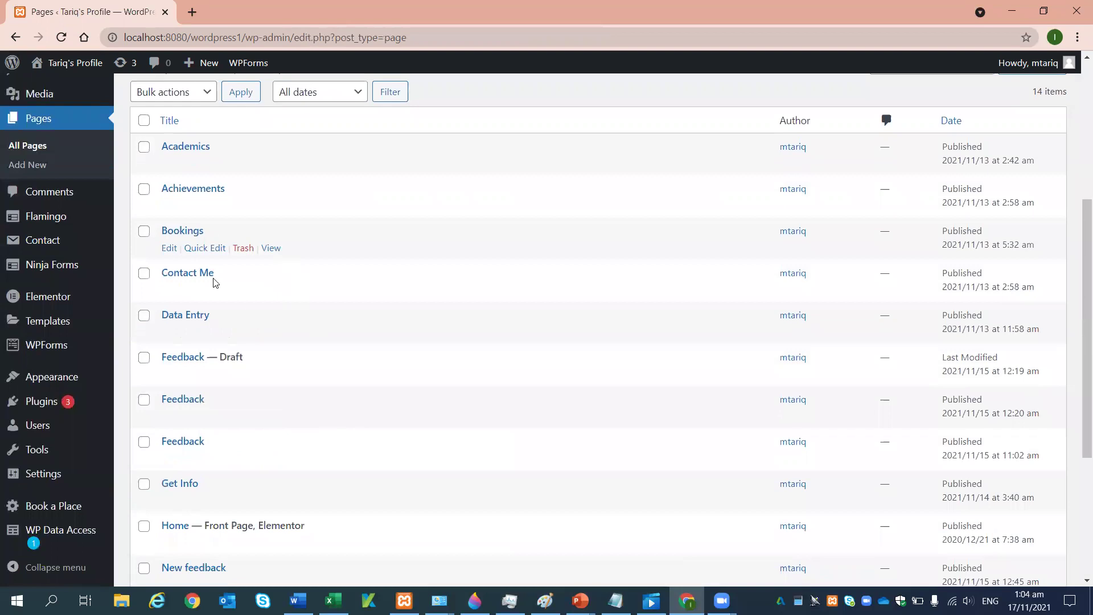
scroll(256, 504, down, 4)
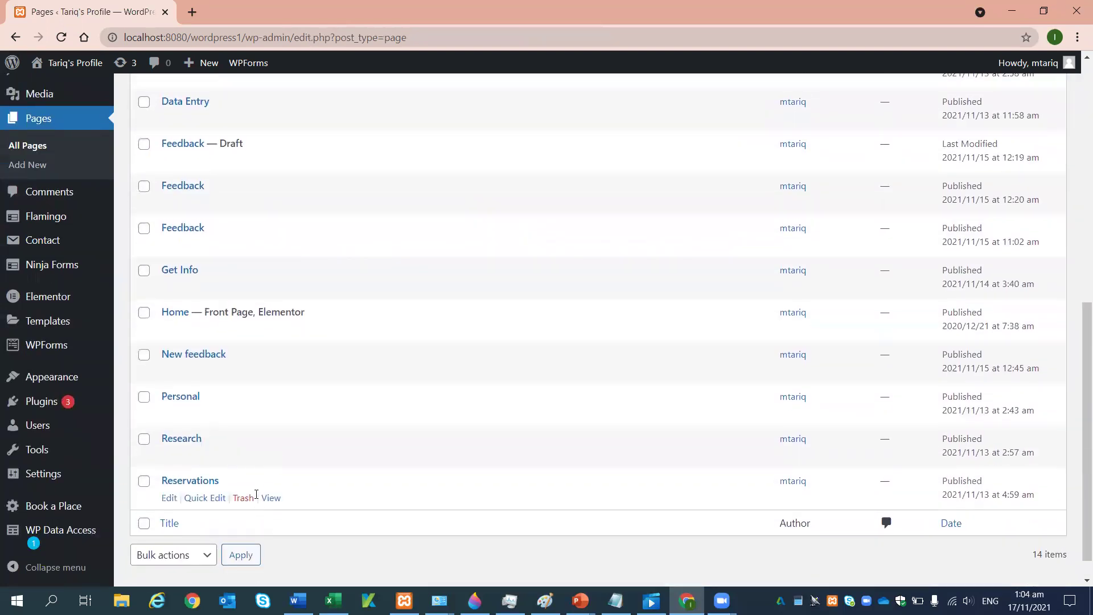
scroll(273, 455, up, 8)
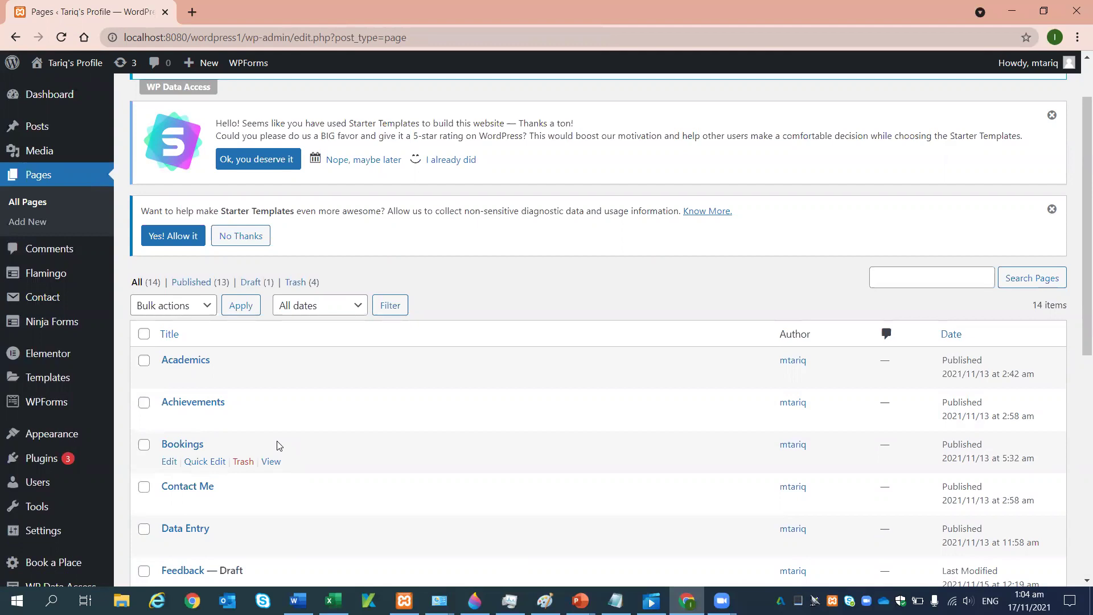
scroll(354, 444, down, 5)
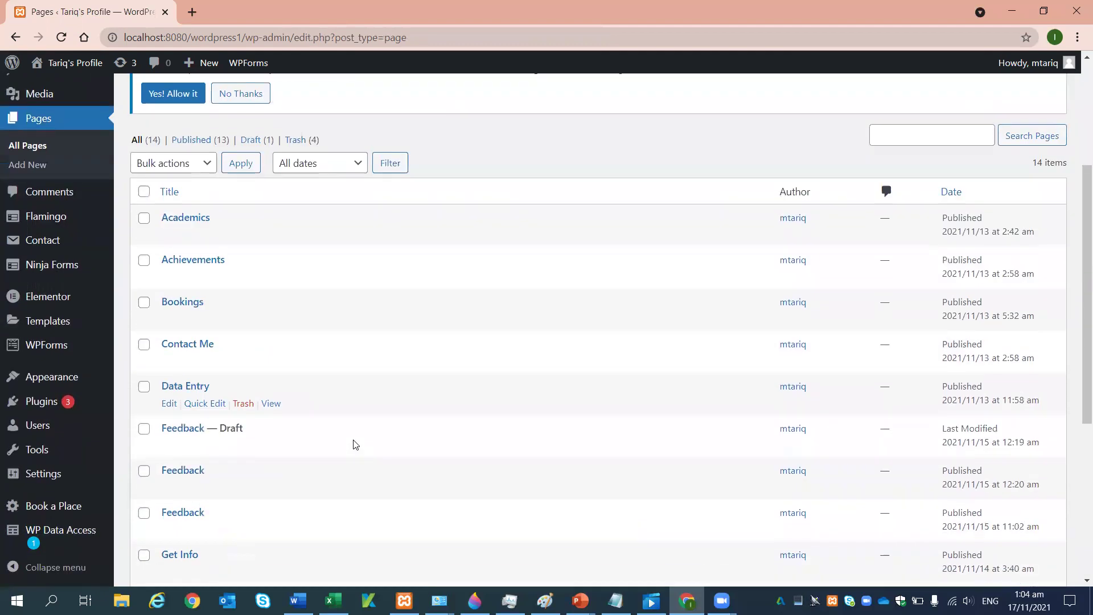
scroll(354, 444, down, 3)
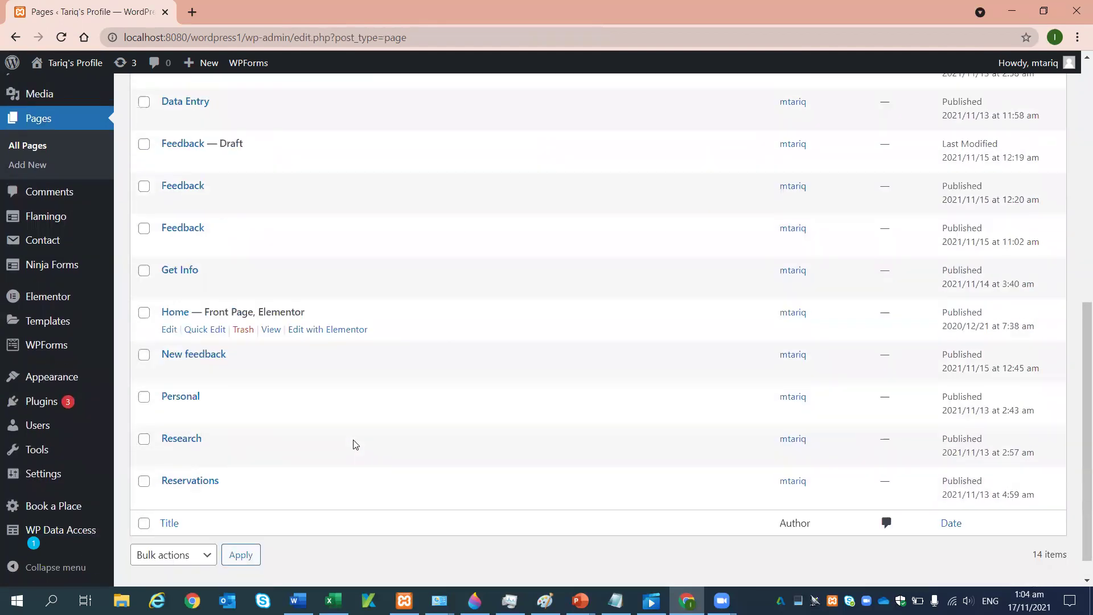
scroll(343, 445, up, 9)
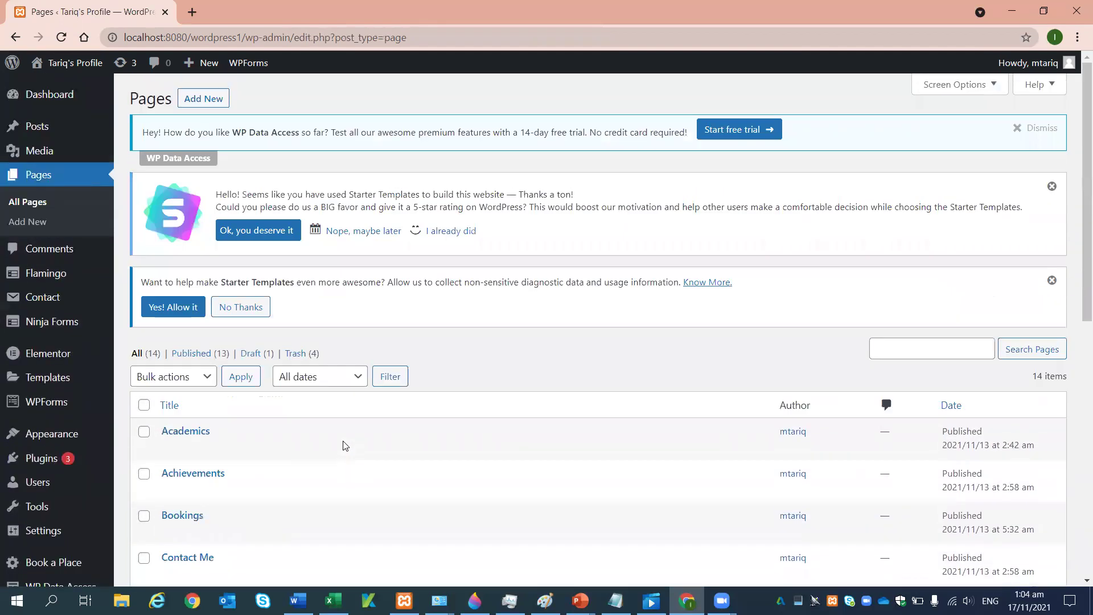
- Create a new page and give it the title 'Feedback Testing'
click(221, 103)
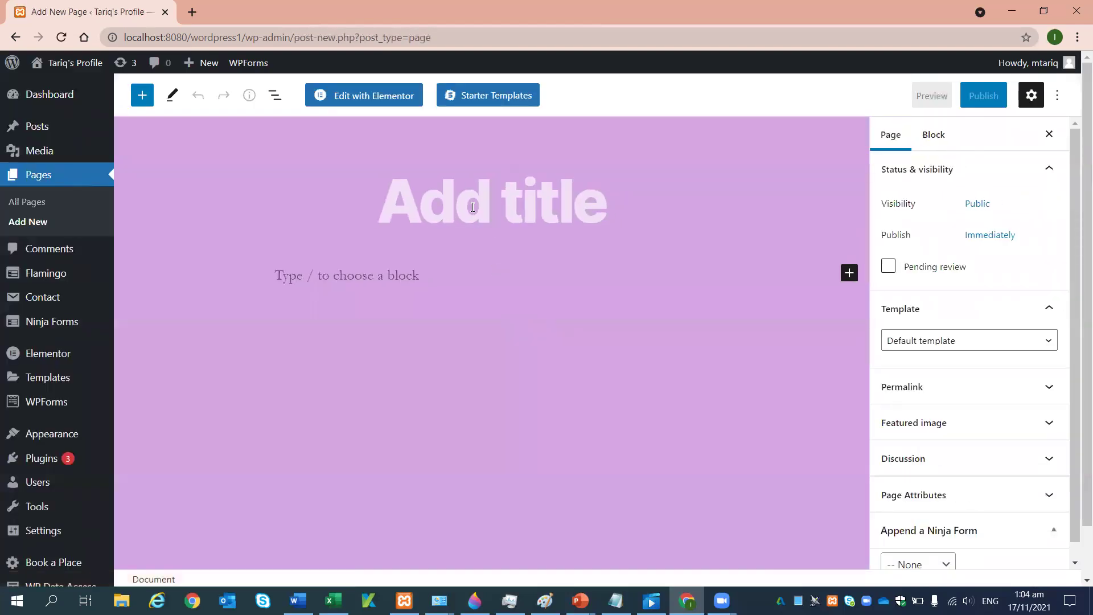
text(F)
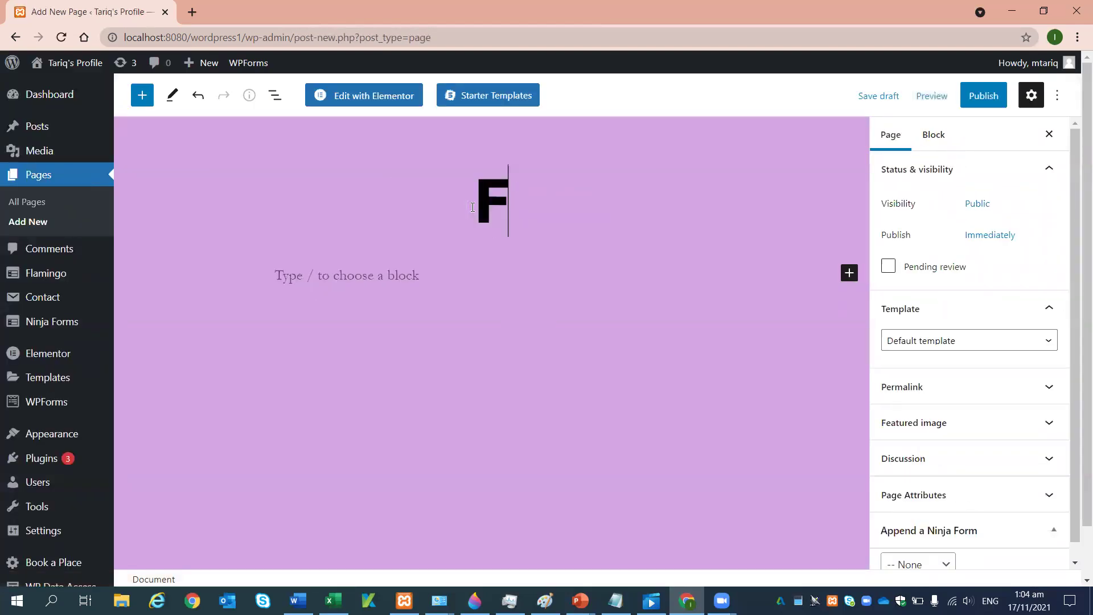
text(eeb)
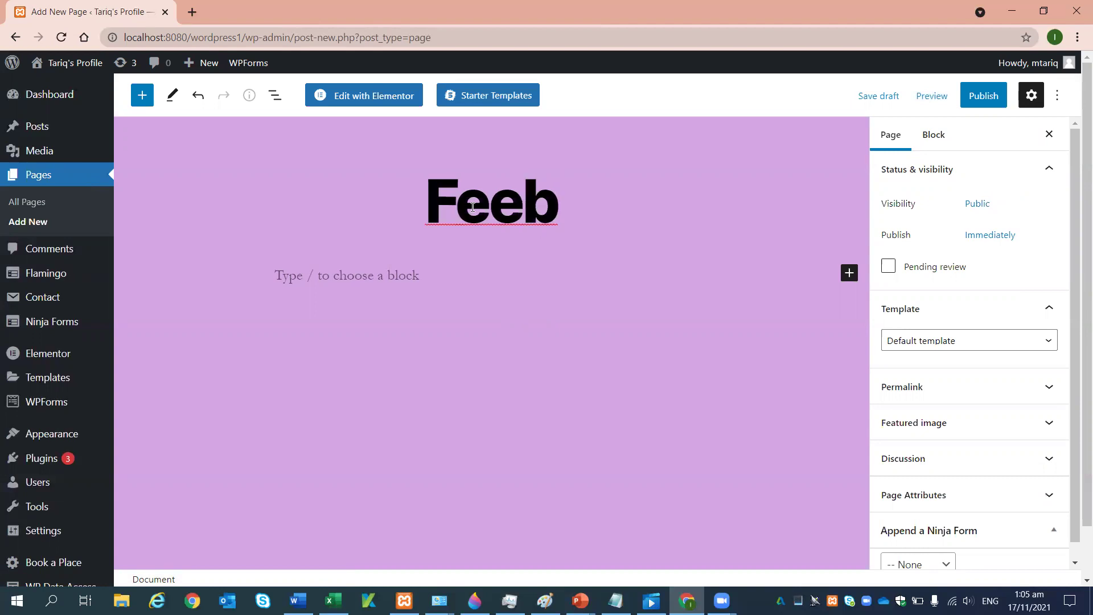
key(BackSpace)
text(dba)
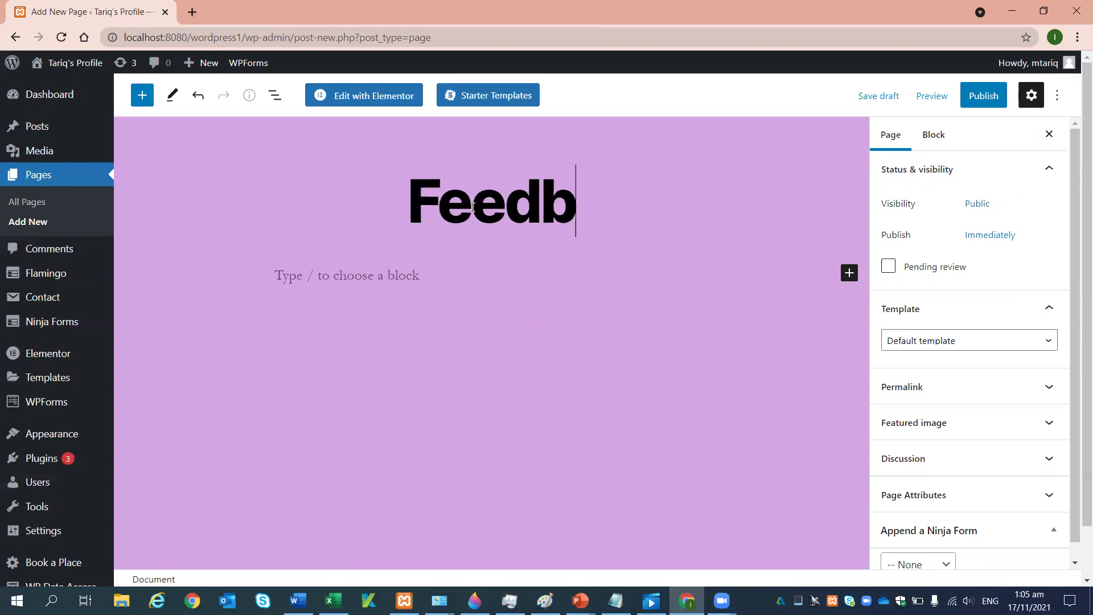
text(ck Te)
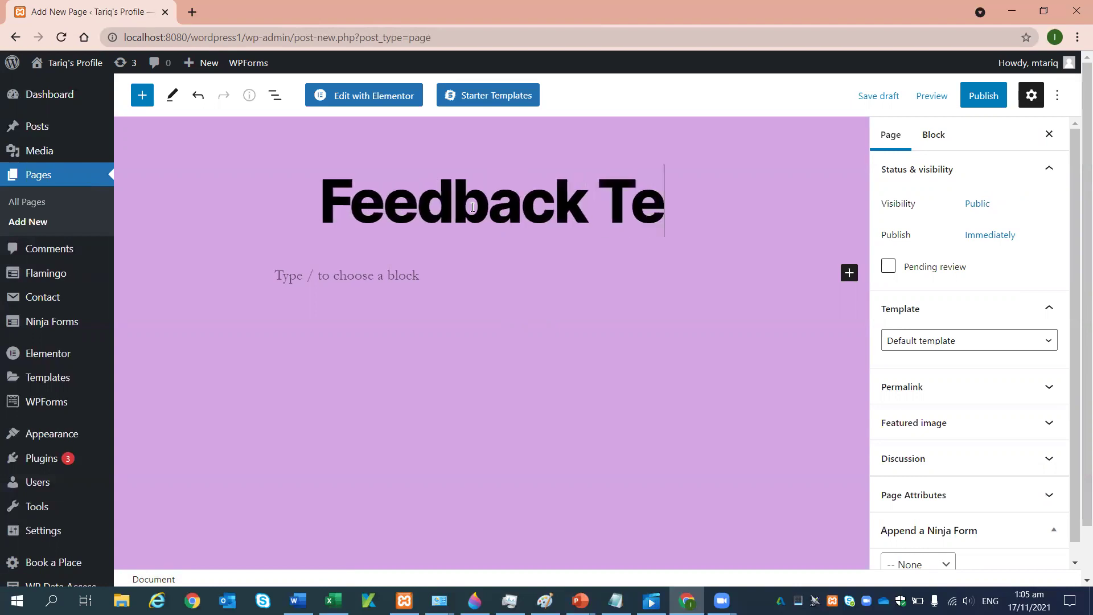
text(sting)
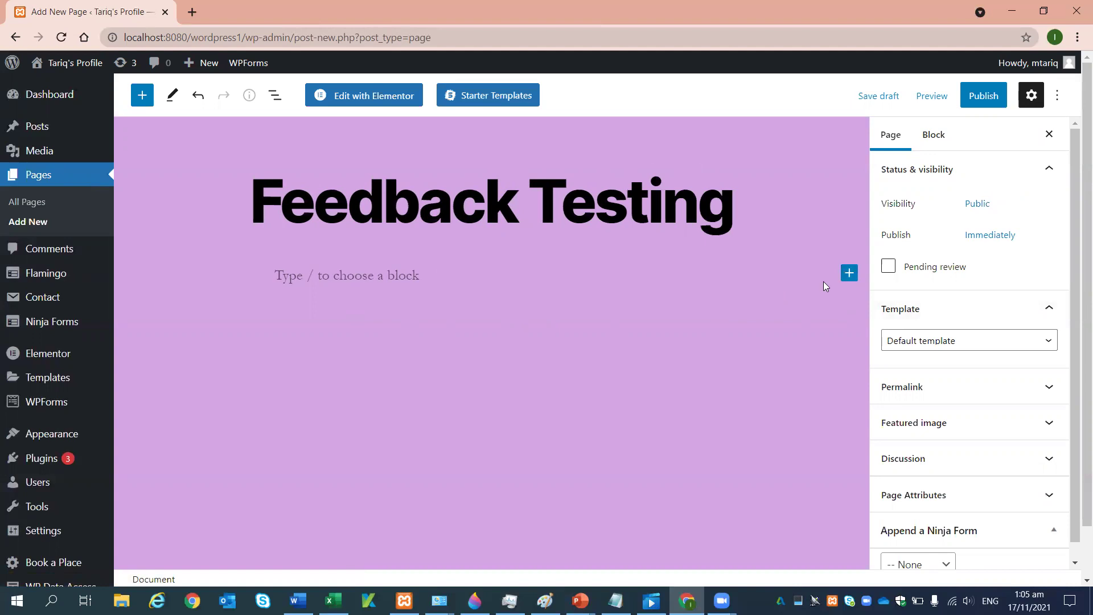
- Insert a Shortcode block from the Widgets blocks below the page title
click(141, 96)
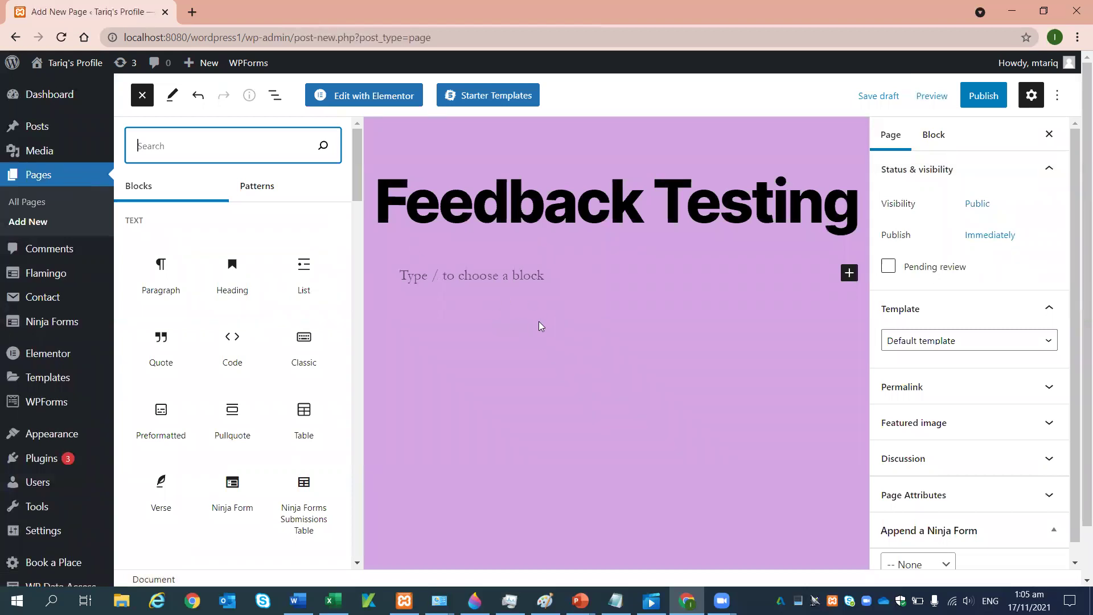
drag(357, 189, 358, 346)
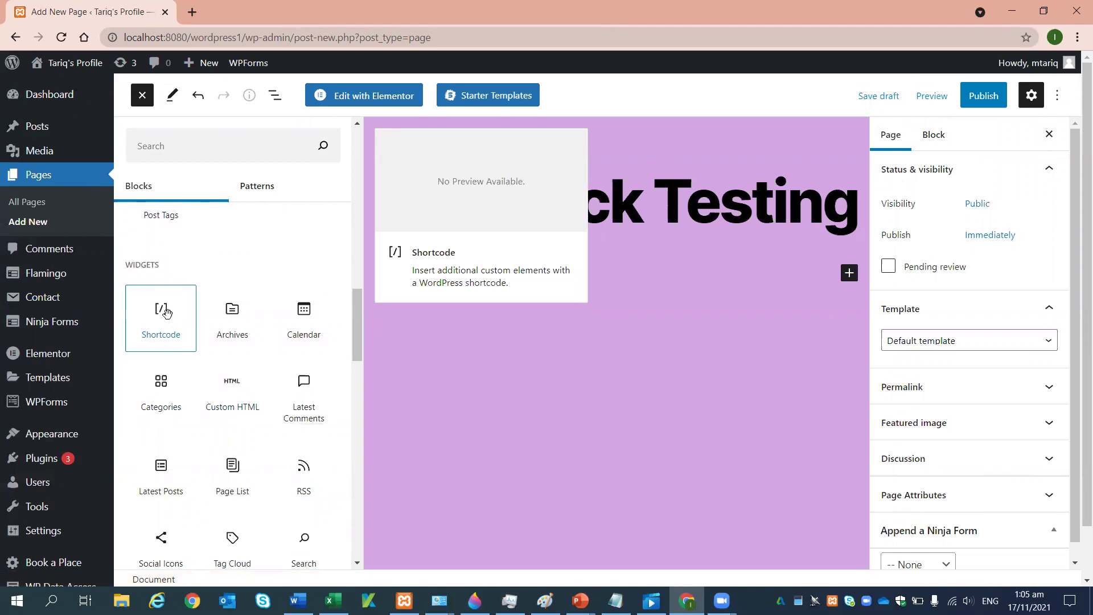
scroll(166, 311, down, 4)
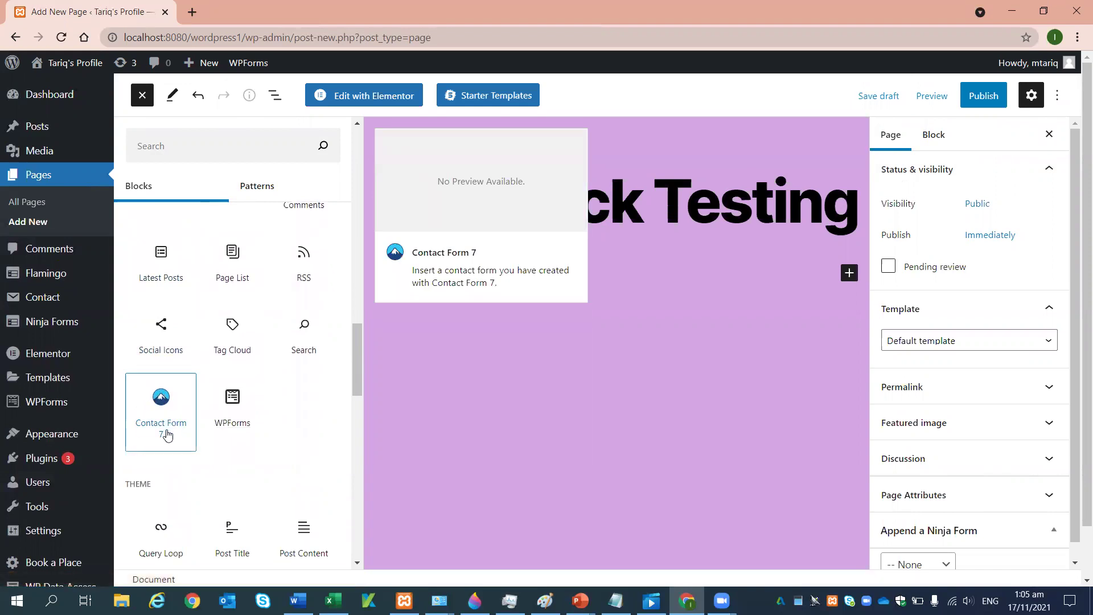
scroll(166, 434, up, 4)
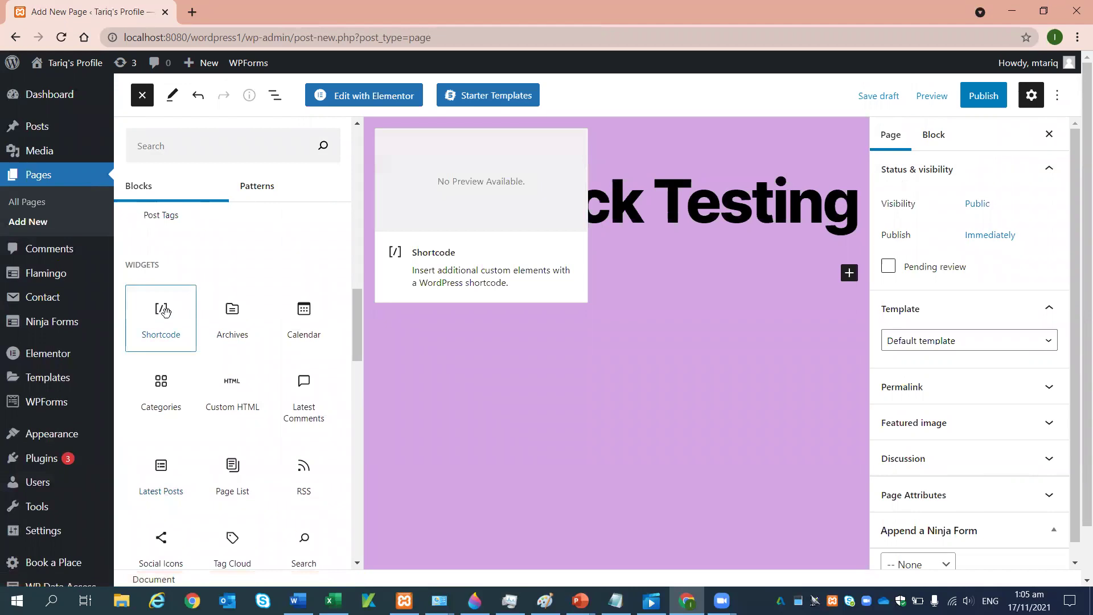
click(164, 311)
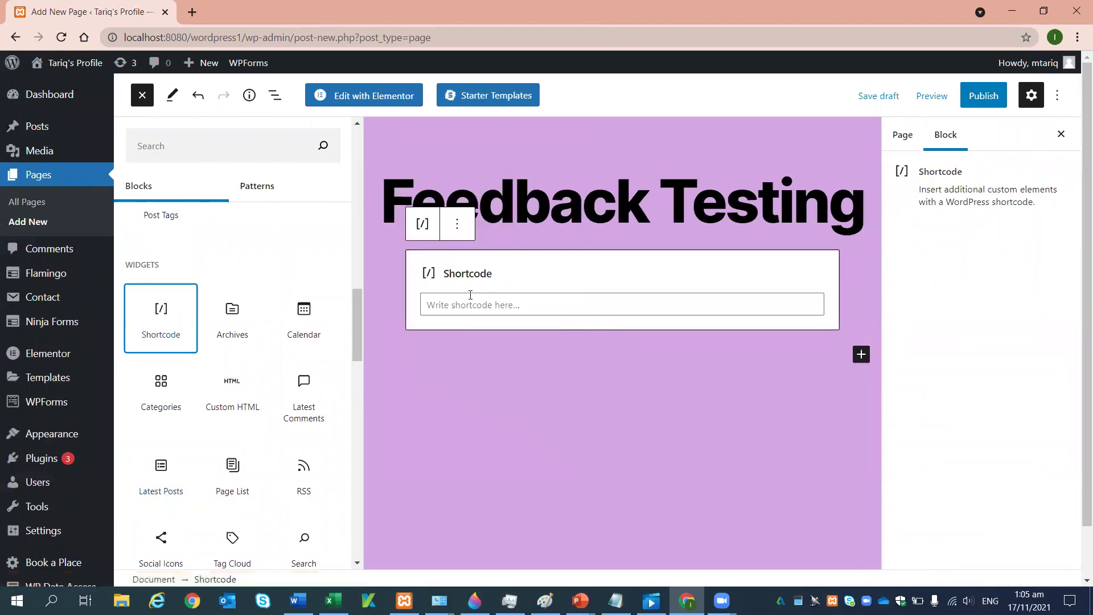
- Paste [contact-form-7 id="872" title="Feedback"] into the Shortcode block
click(488, 304)
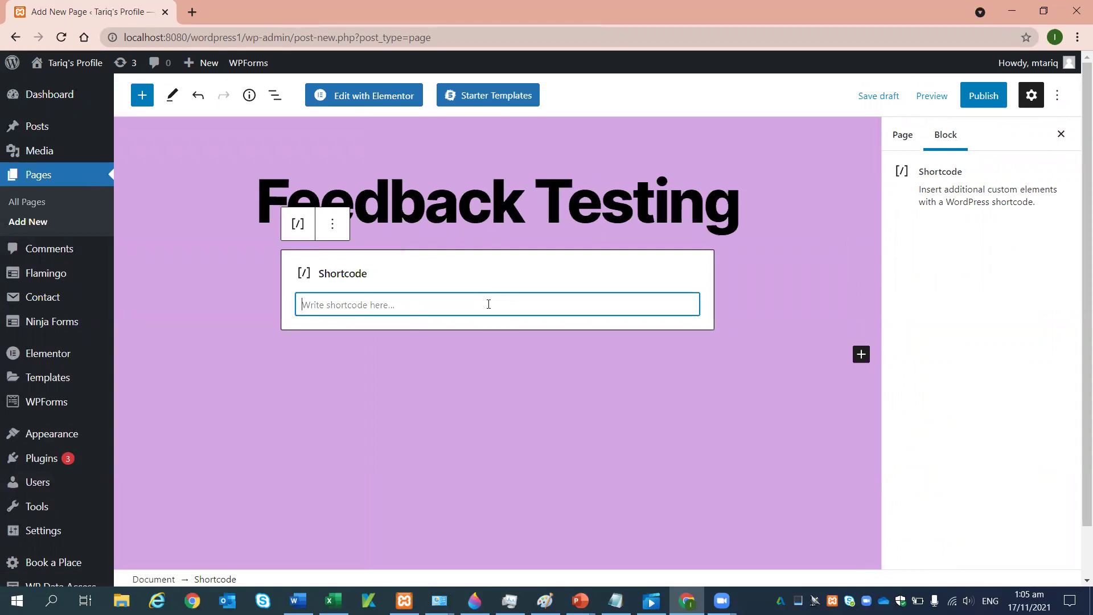
text([contact-form-7 id="872" title="Feedback"])
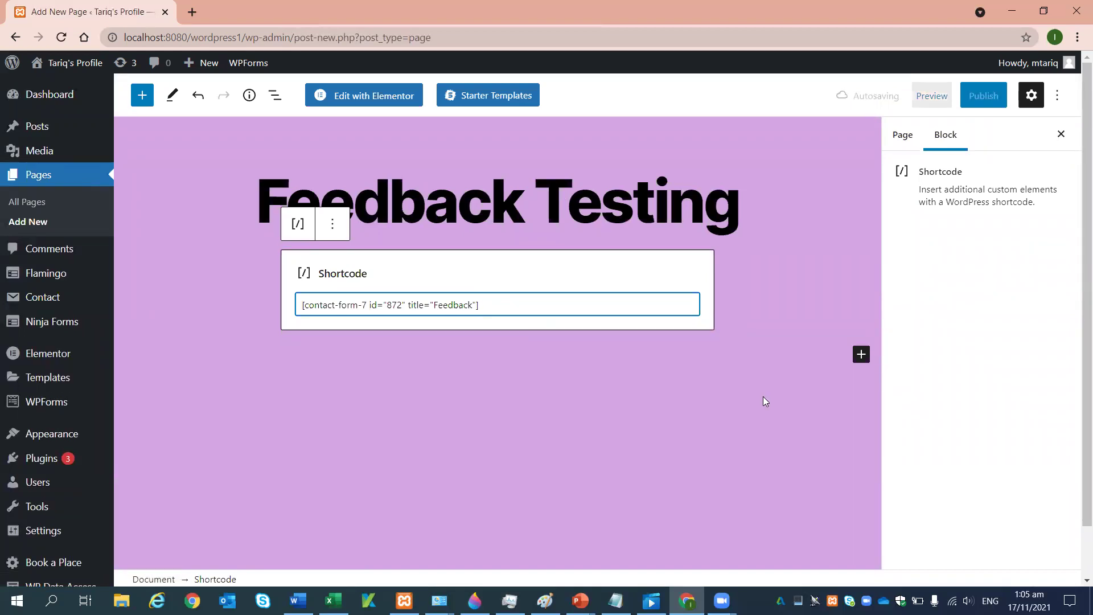
- Publish the Feedback Testing page, confirm, and view it live on the site
click(811, 340)
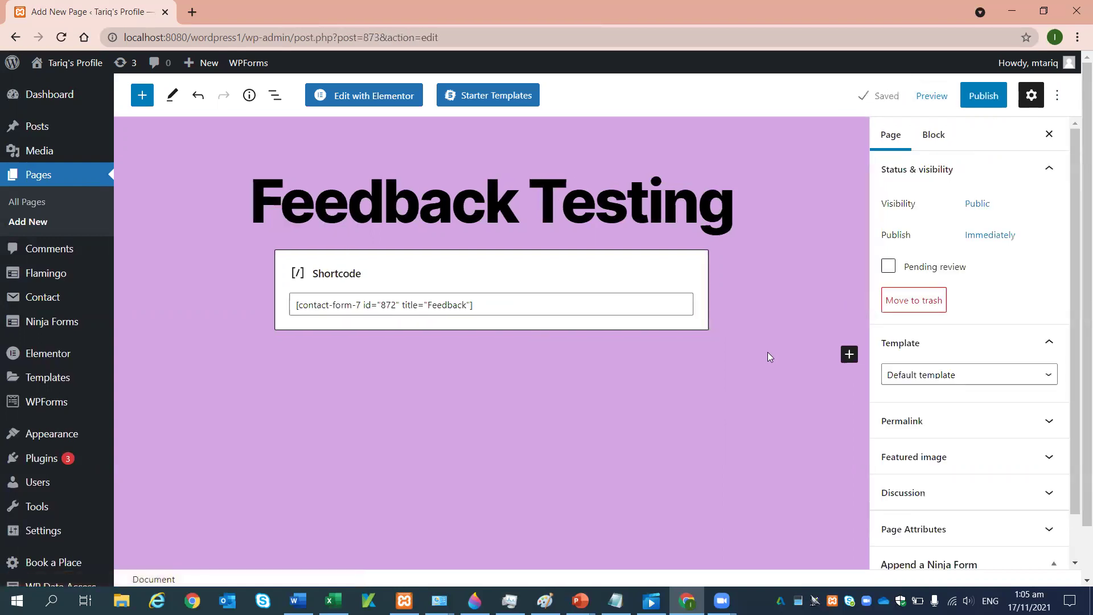
click(984, 96)
click(944, 98)
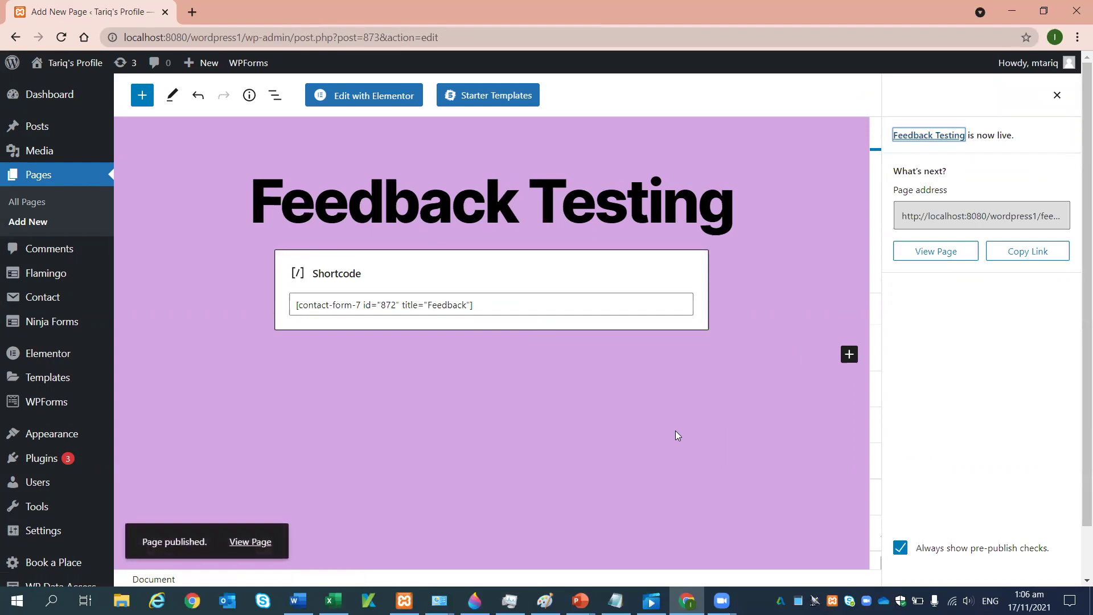
click(248, 541)
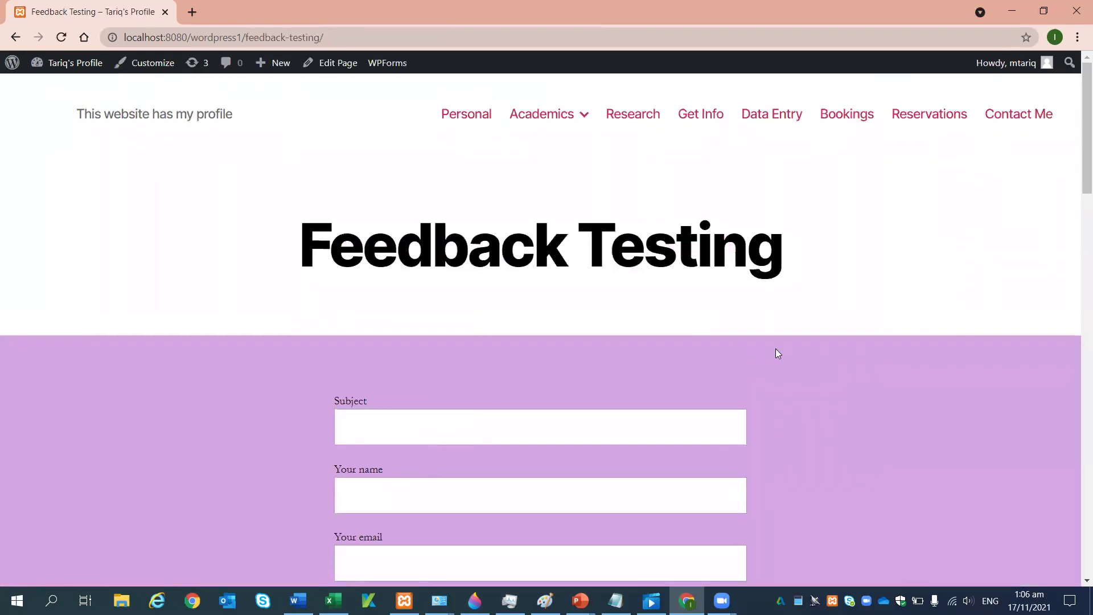
scroll(464, 260, down, 1)
scroll(581, 301, down, 3)
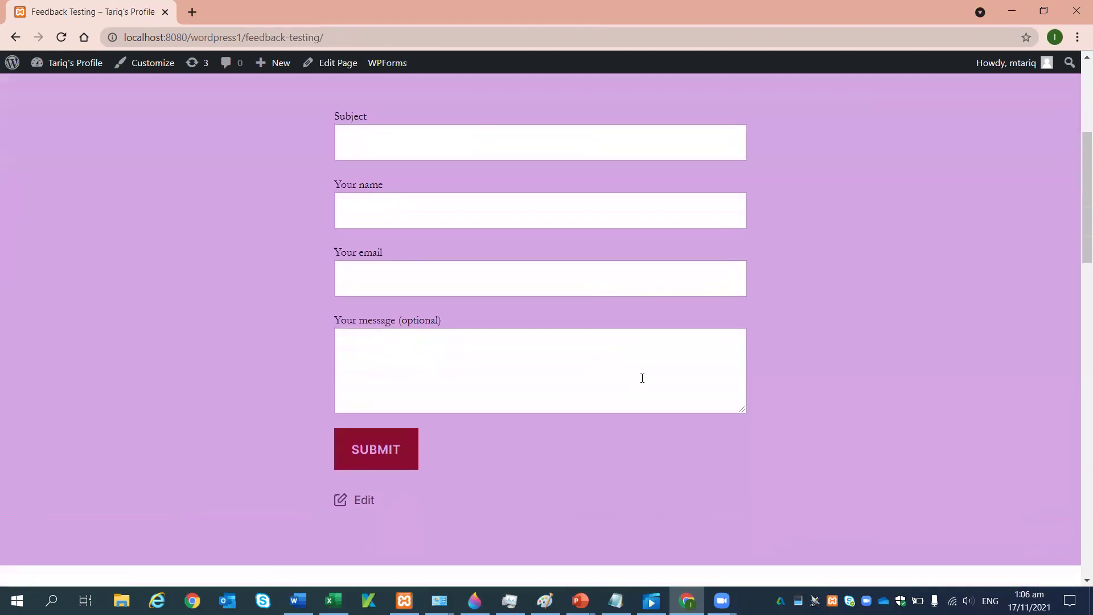
scroll(642, 376, up, 4)
scroll(548, 347, down, 4)
scroll(571, 450, up, 4)
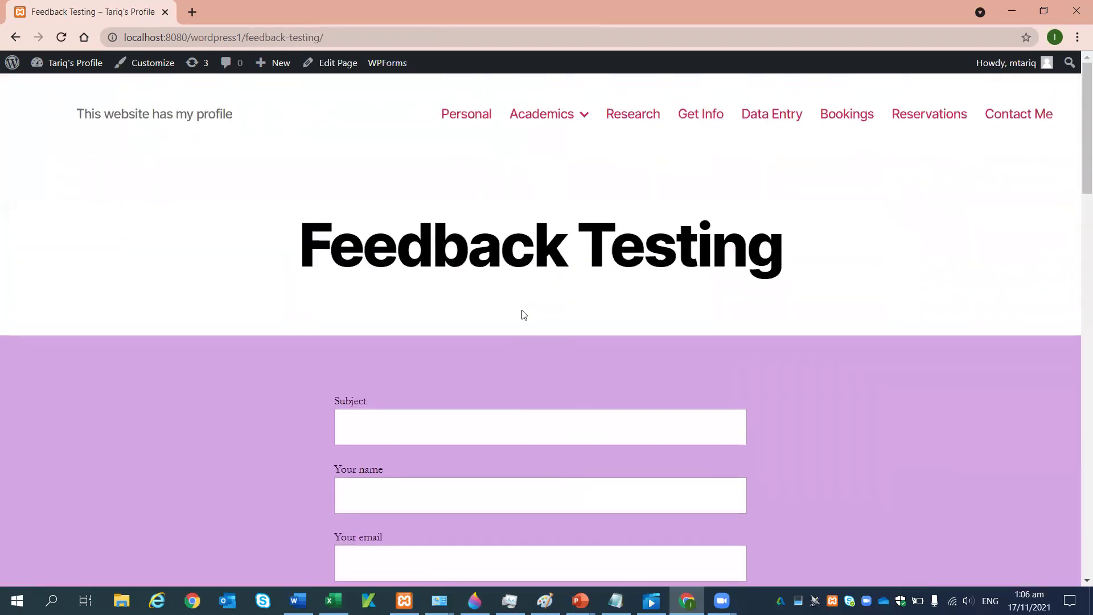
scroll(481, 301, down, 1)
scroll(515, 305, down, 1)
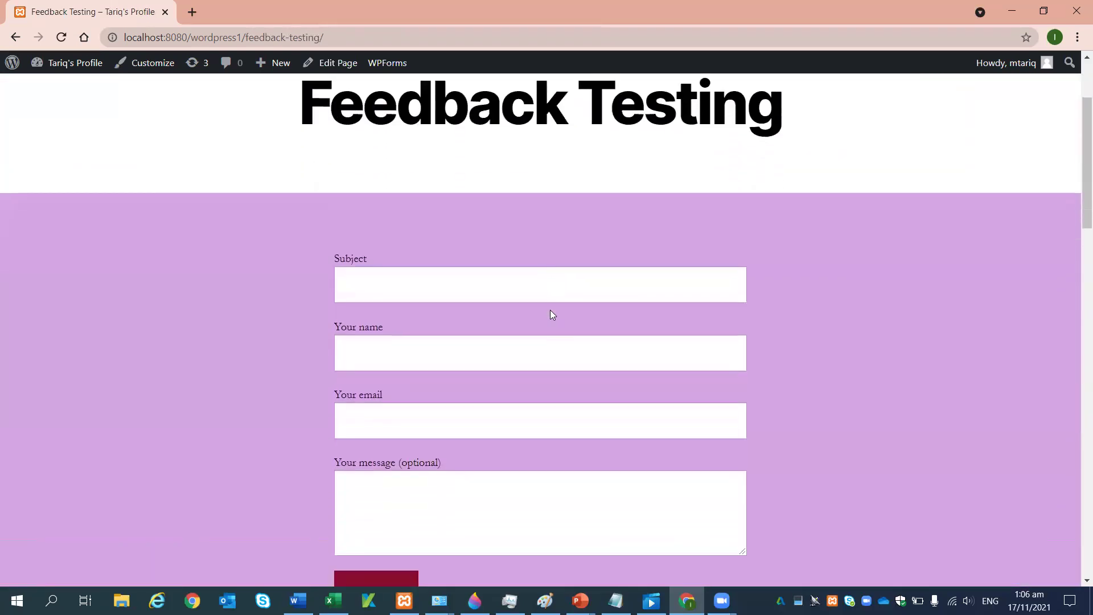
scroll(491, 202, down, 1)
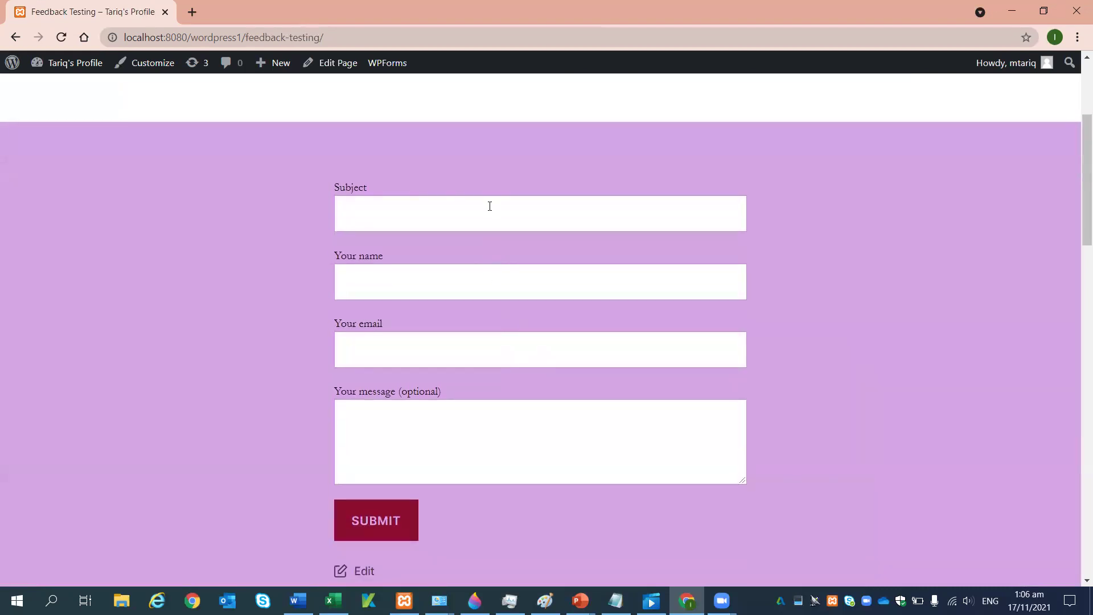
scroll(520, 242, up, 1)
scroll(520, 242, down, 1)
drag(1076, 227, 1077, 220)
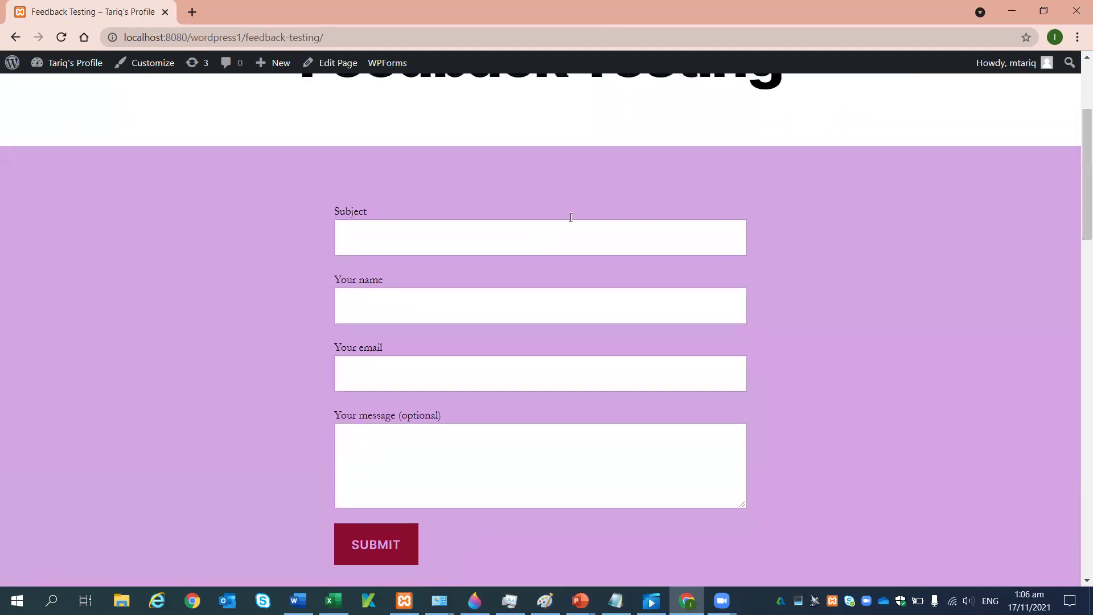
- Enter subject 'Greetings for the day' and fill the name and e-mail from autofill suggestions
click(550, 235)
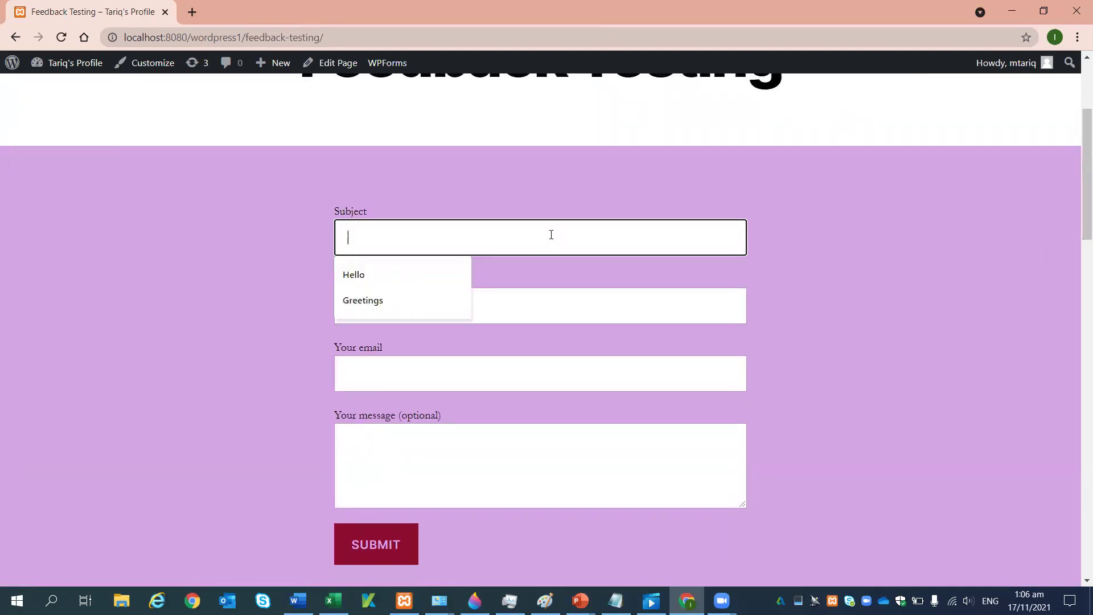
text(G)
key(BackSpace)
text(Greeting)
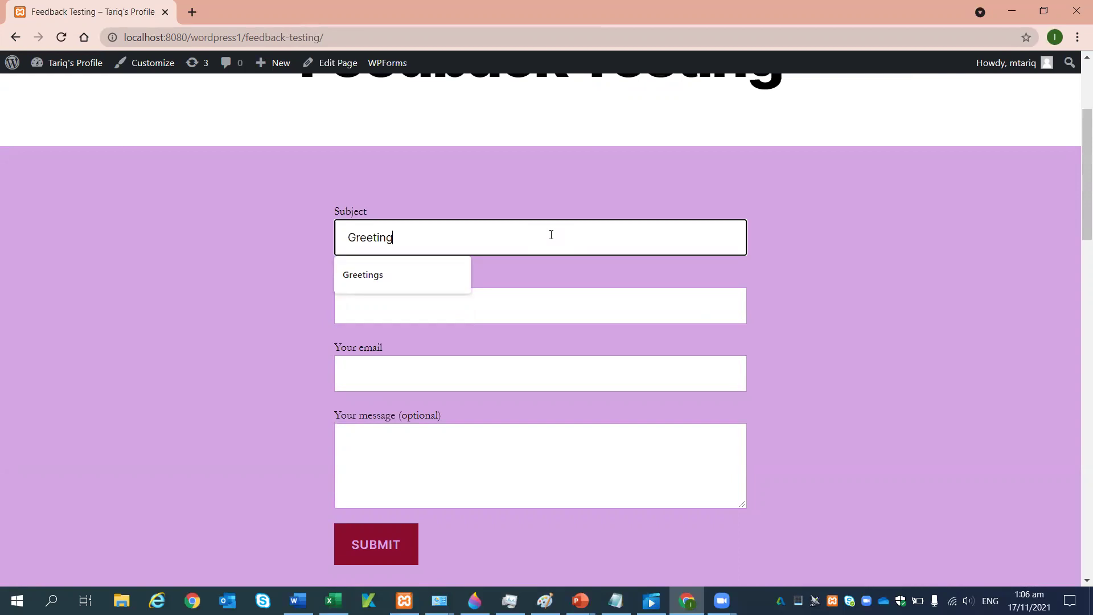
text(s for the day)
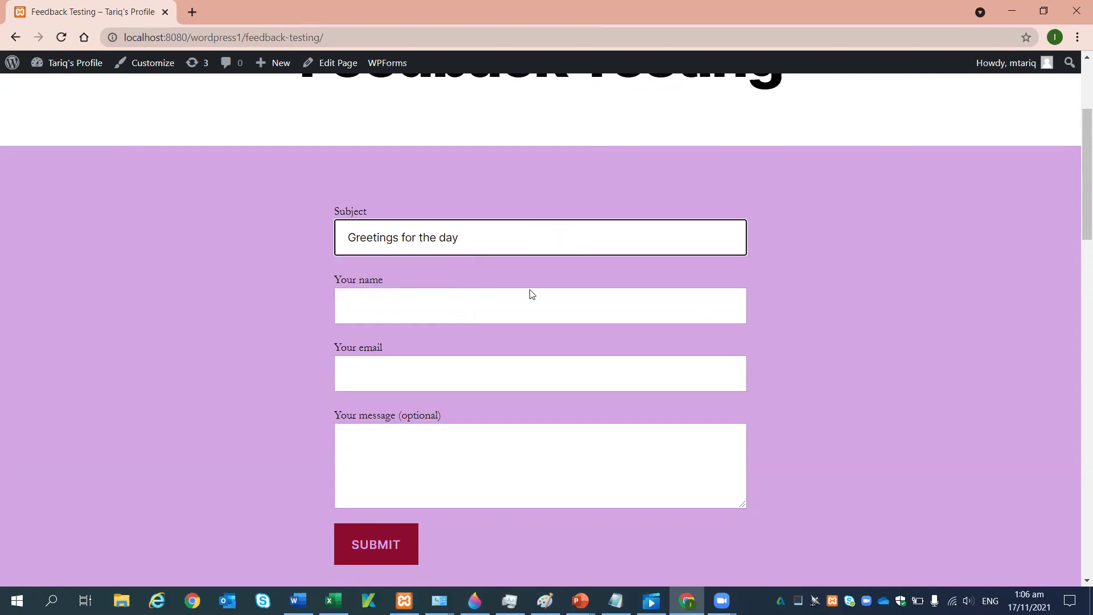
click(529, 306)
click(419, 350)
click(407, 370)
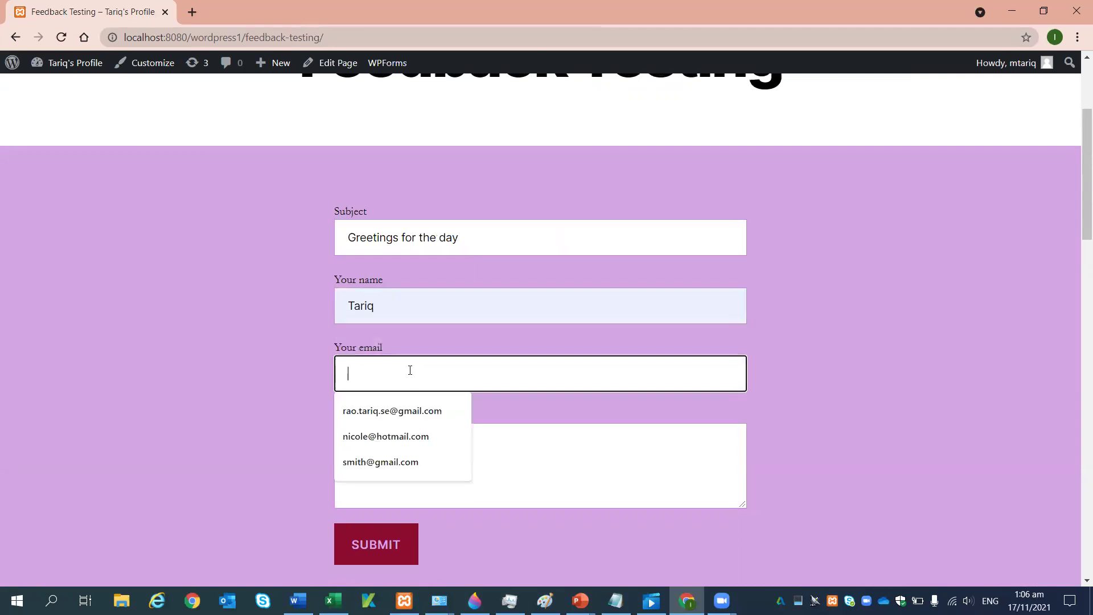
click(405, 412)
- Write the message 'This is my testing form', submit it, and return to the admin Dashboard
click(391, 441)
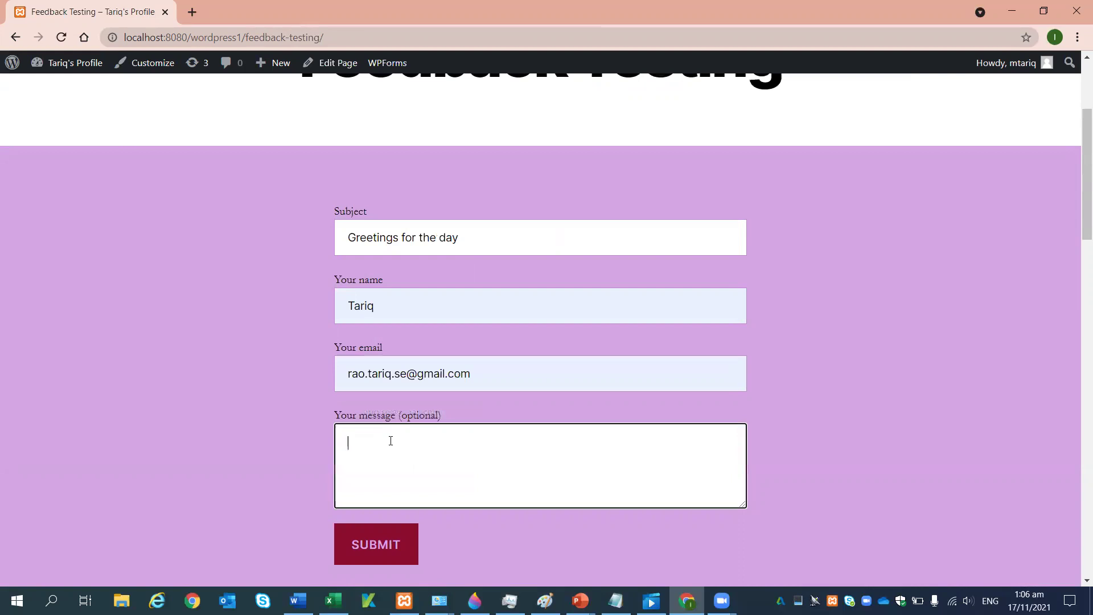
text(This is my testing form.)
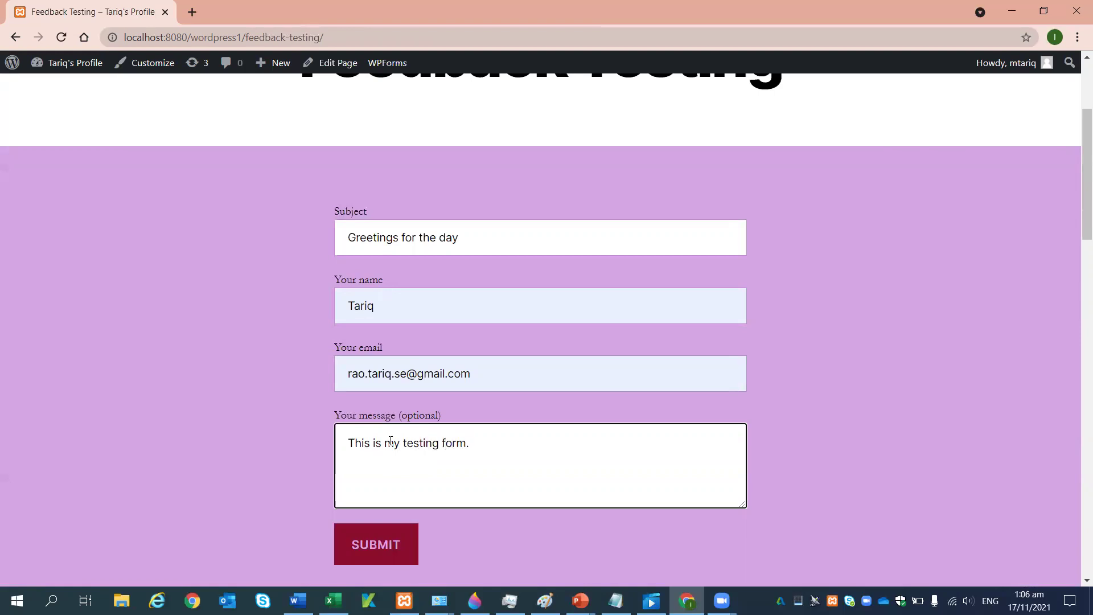
click(392, 550)
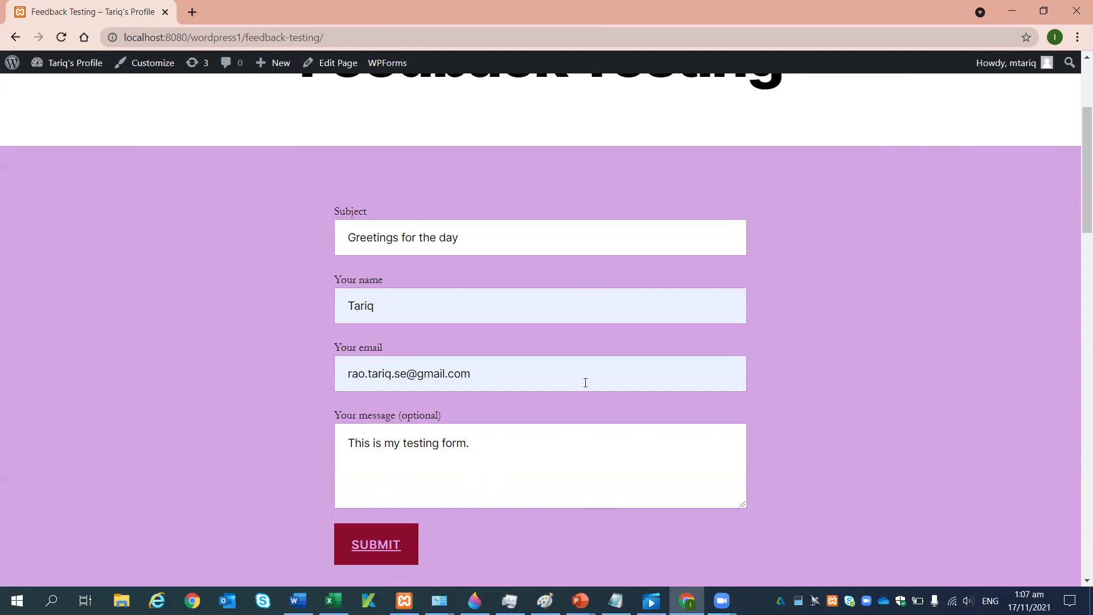
drag(1084, 195, 1084, 144)
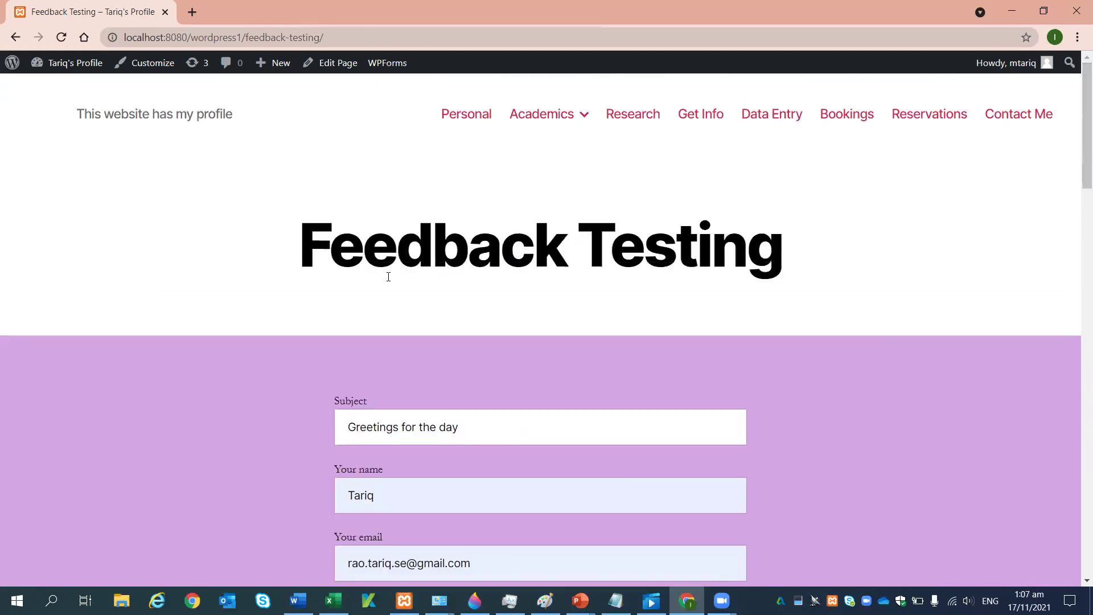
mouse_move(73, 64)
click(68, 94)
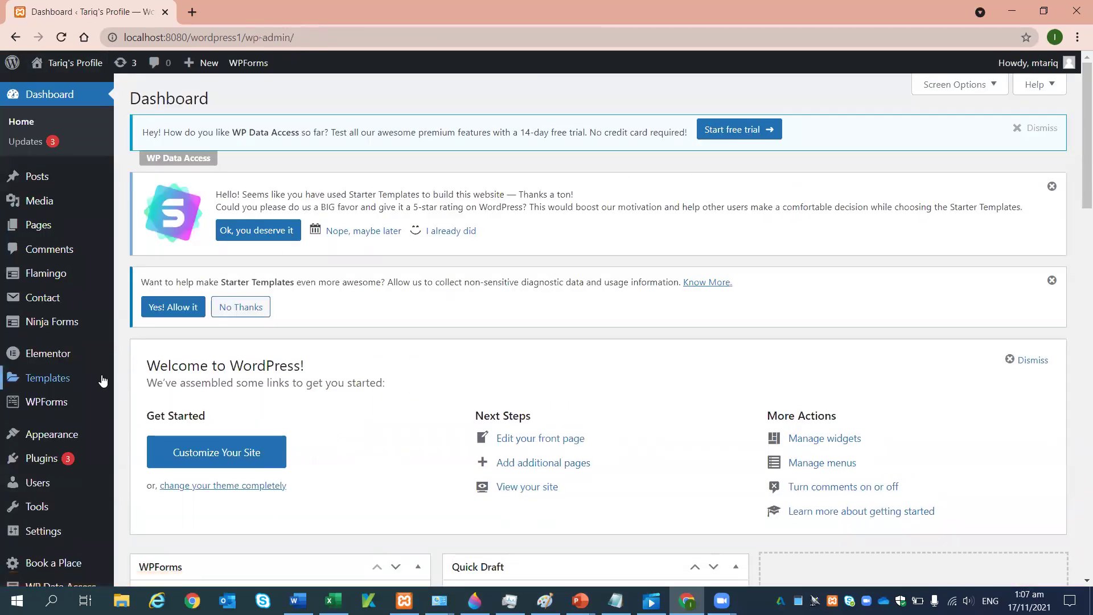
- Go to Flamingo > Inbound Messages and find the Greetings for the day entry at the top
mouse_move(103, 379)
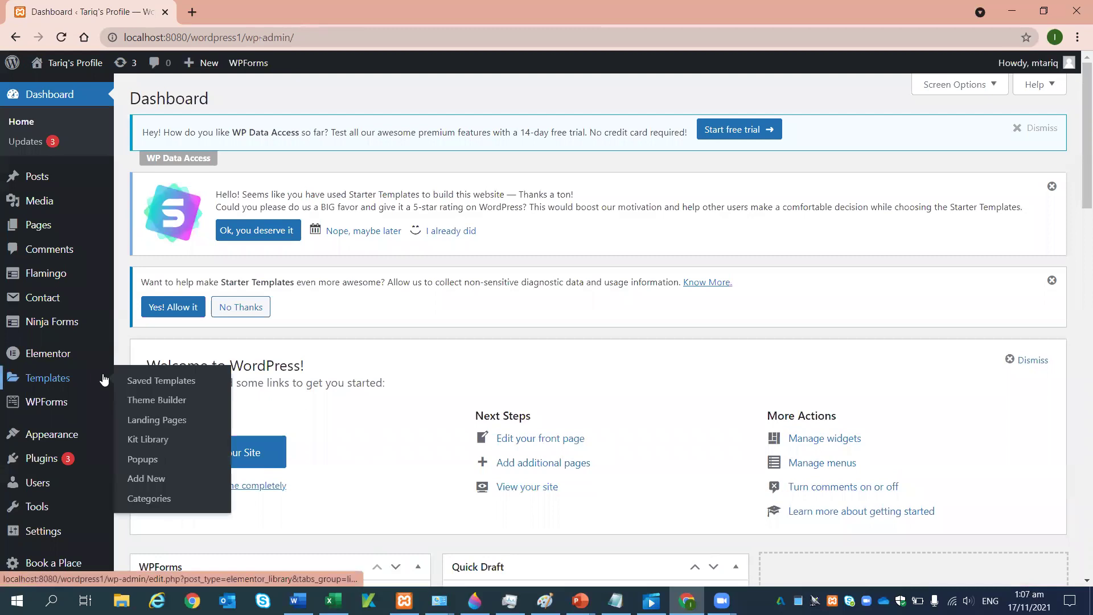
mouse_move(95, 305)
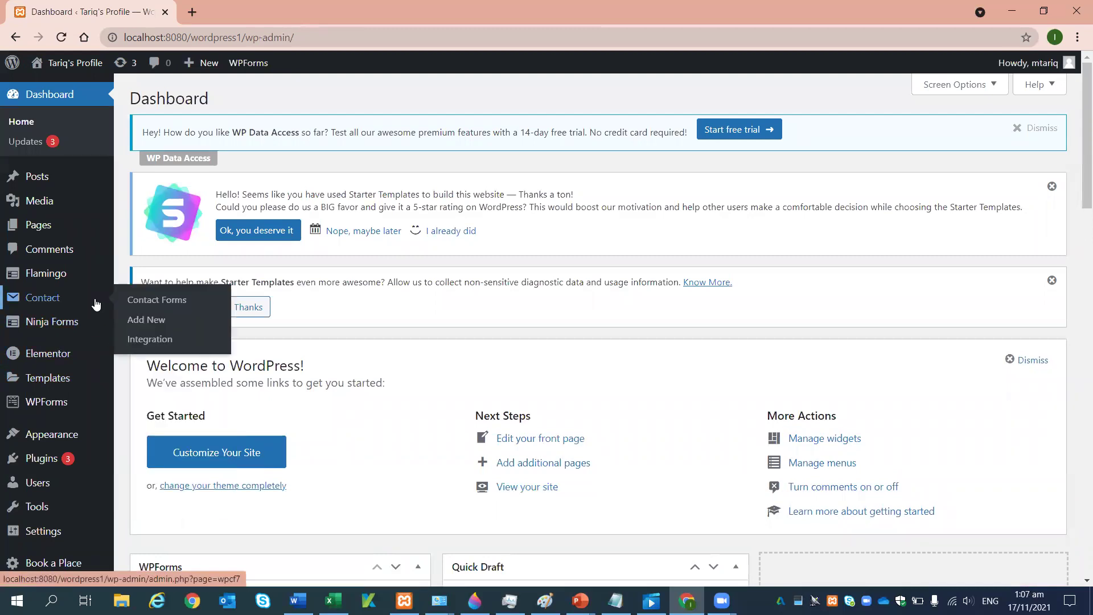
mouse_move(55, 279)
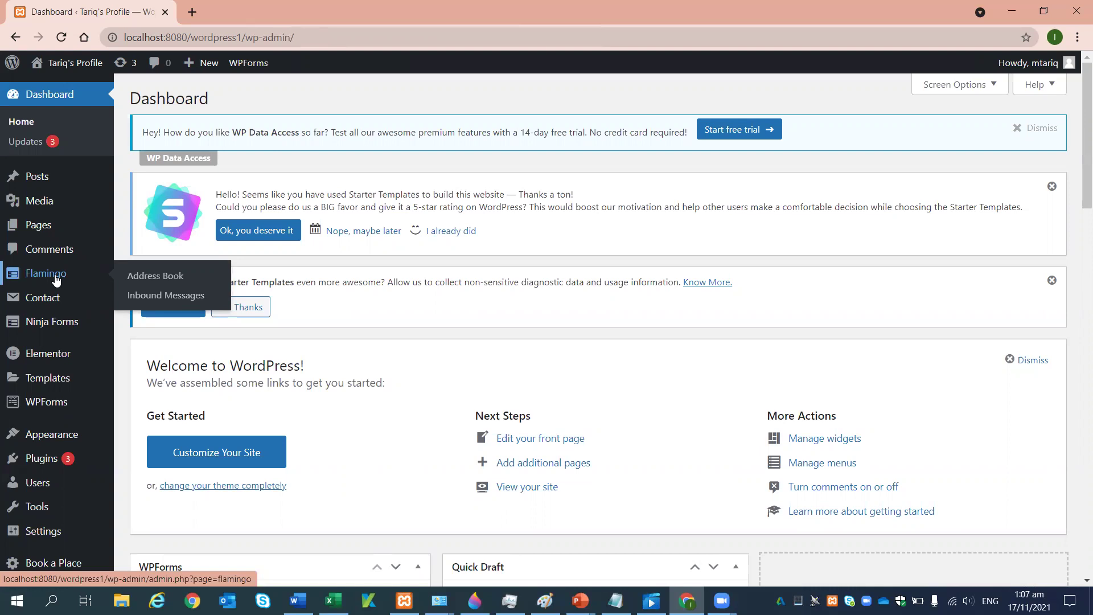
click(163, 298)
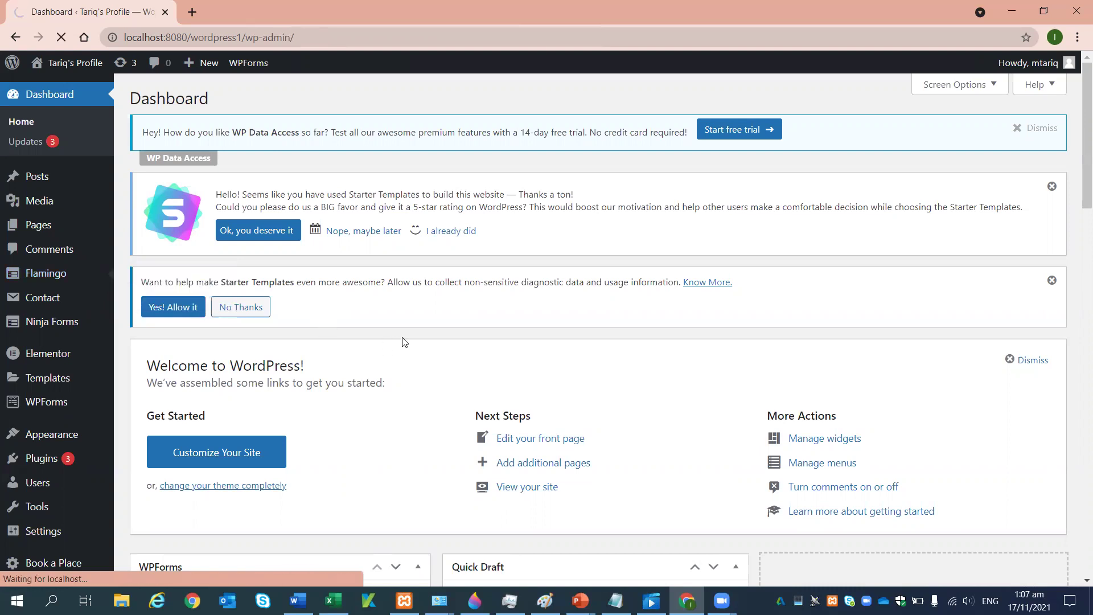
scroll(423, 324, down, 5)
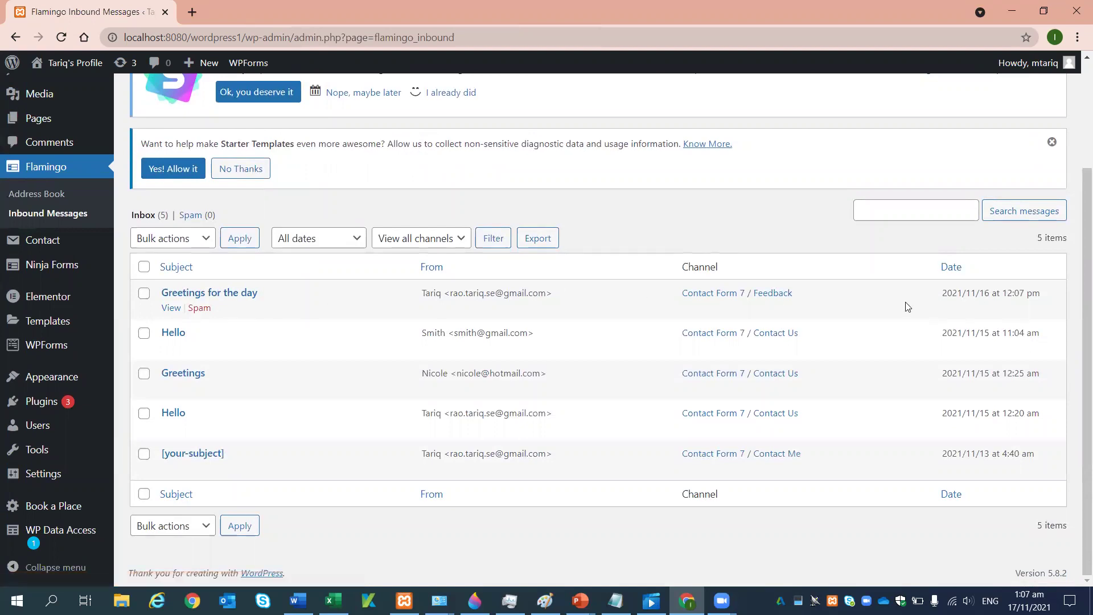
- View the Greetings for the day message and scroll through its Fields and Meta details
click(177, 310)
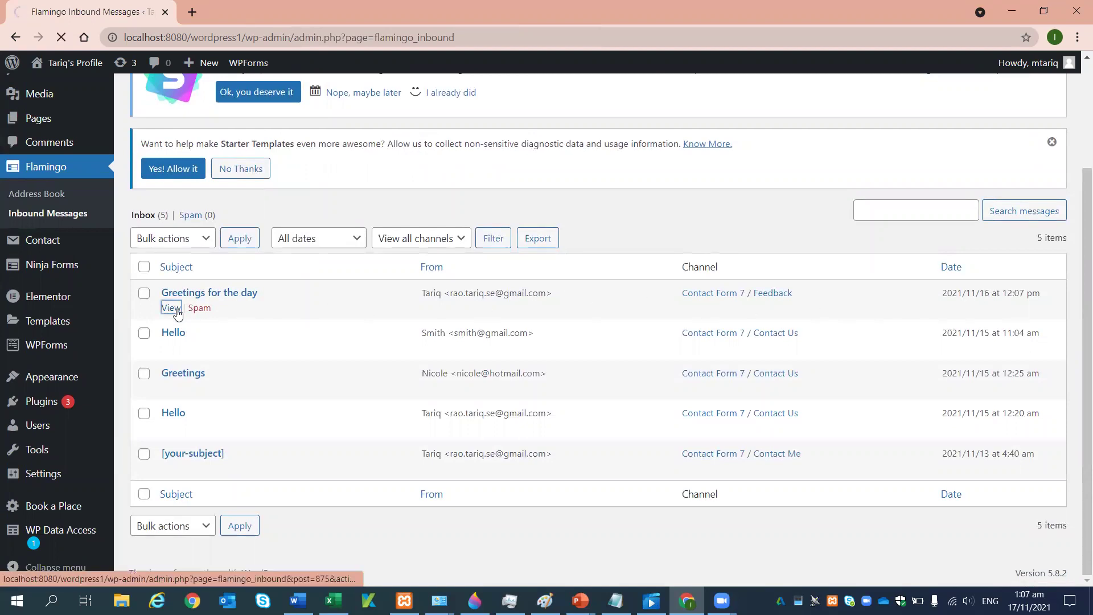
scroll(461, 376, down, 3)
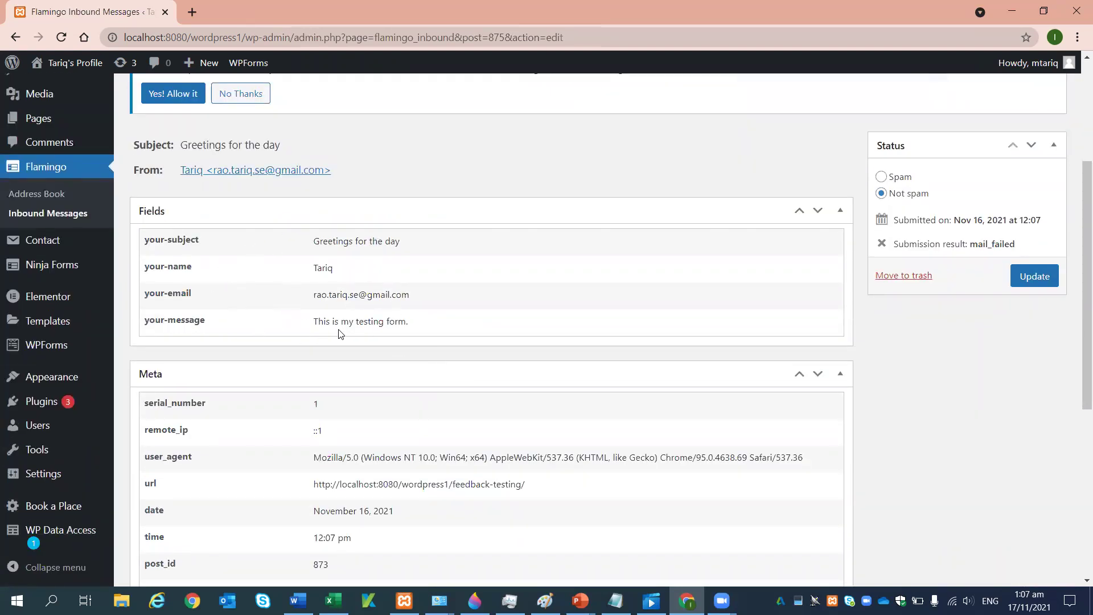
scroll(501, 393, down, 5)
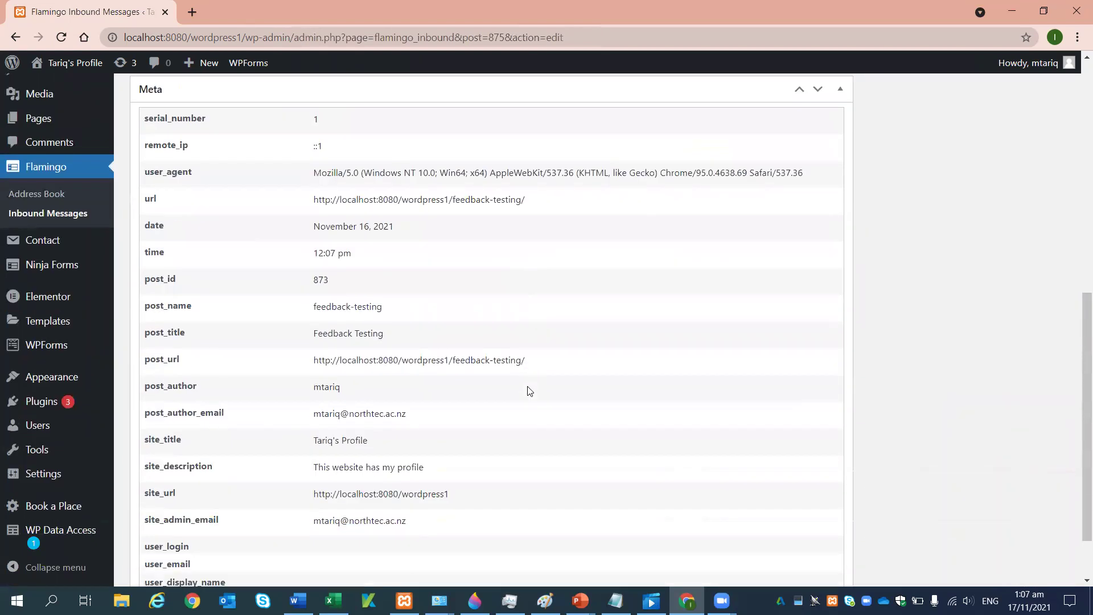
scroll(530, 393, up, 9)
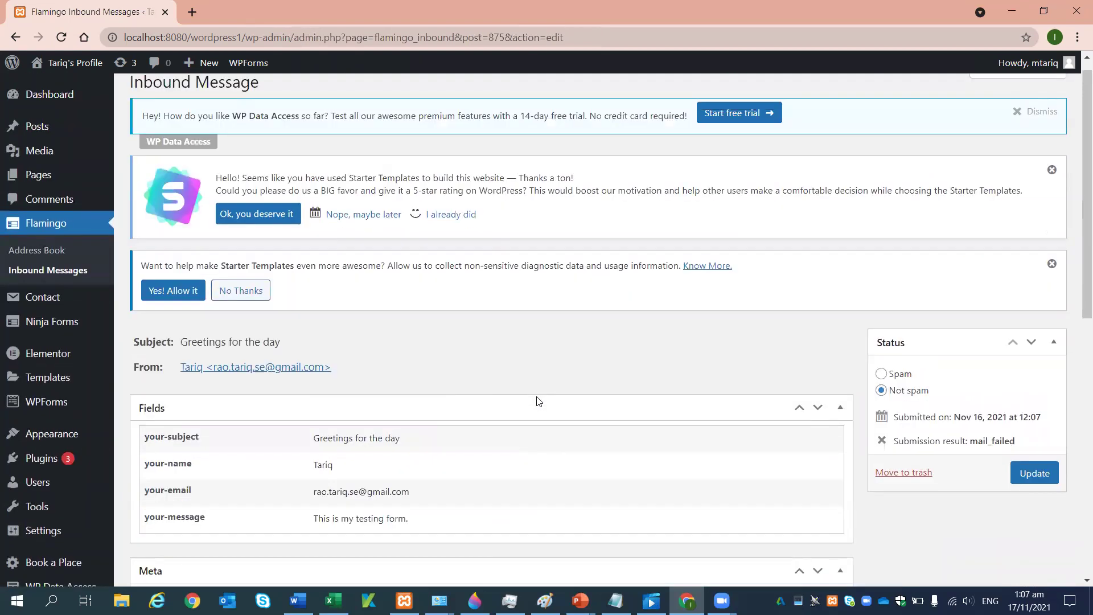
scroll(536, 402, up, 1)
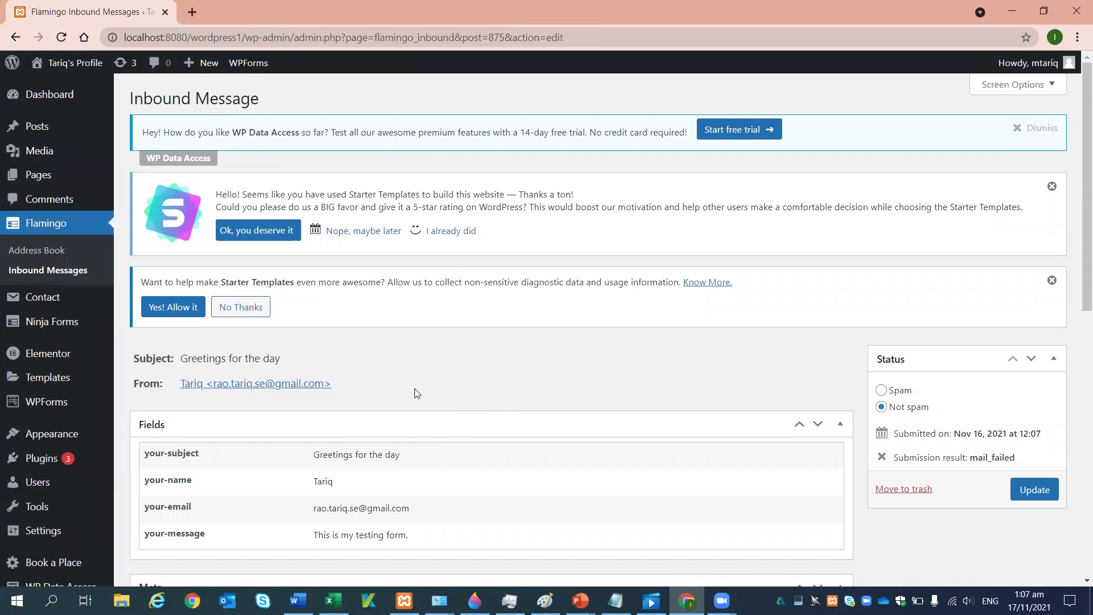
scroll(414, 388, down, 4)
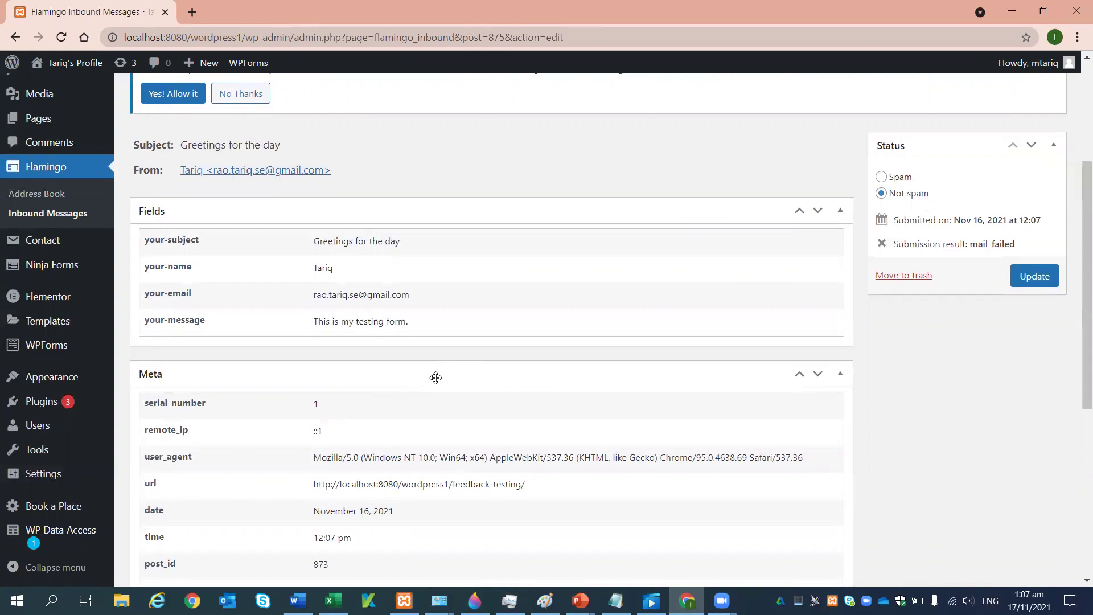
scroll(434, 377, up, 2)
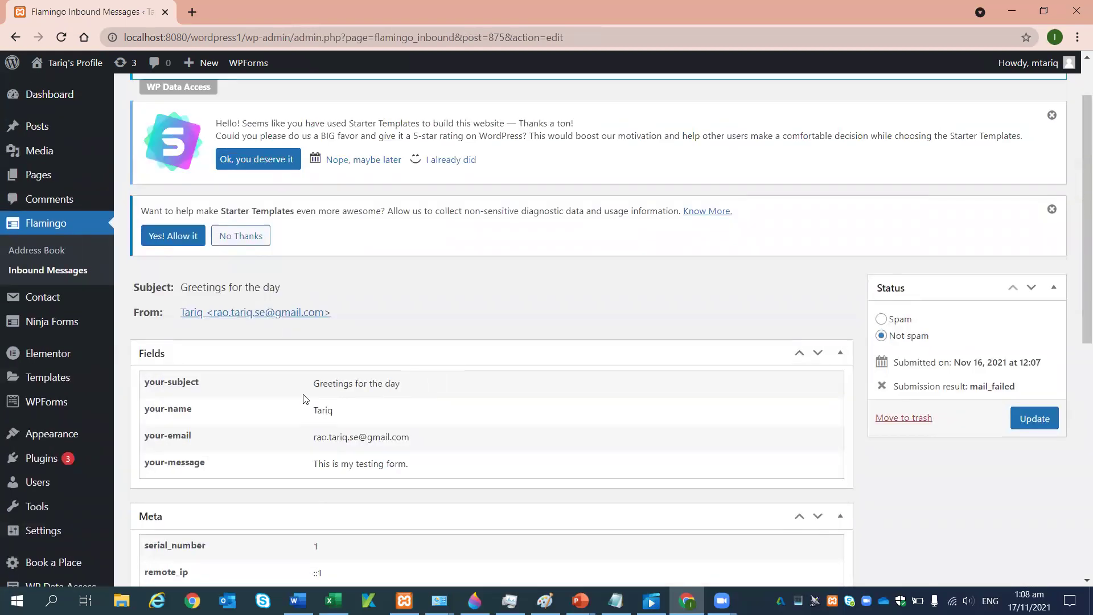
mouse_move(47, 328)
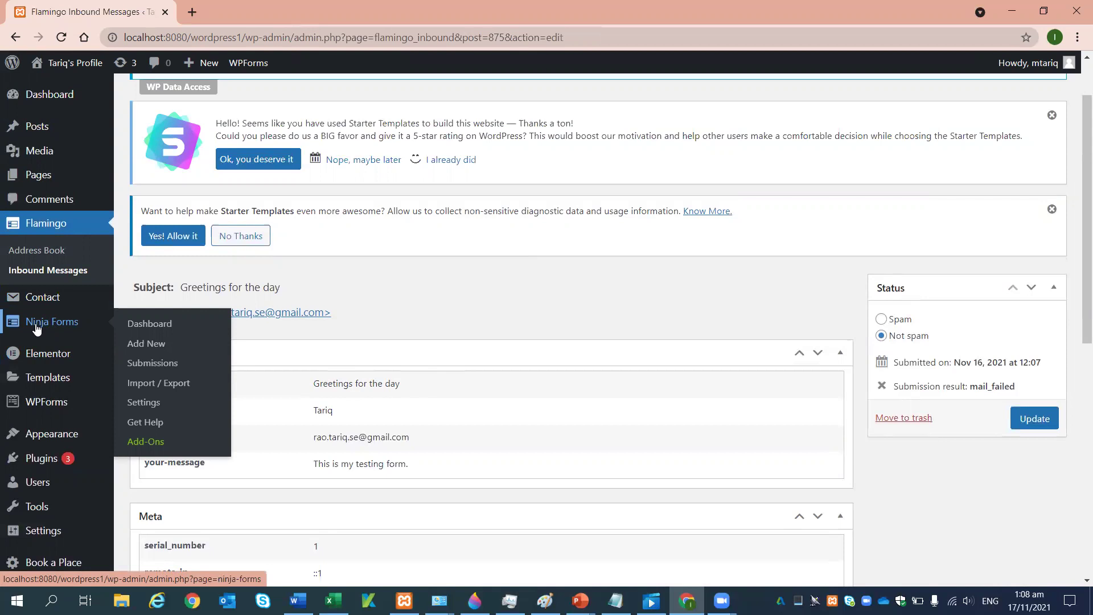
- Start a new Ninja Forms form from the Blank Form template
click(145, 345)
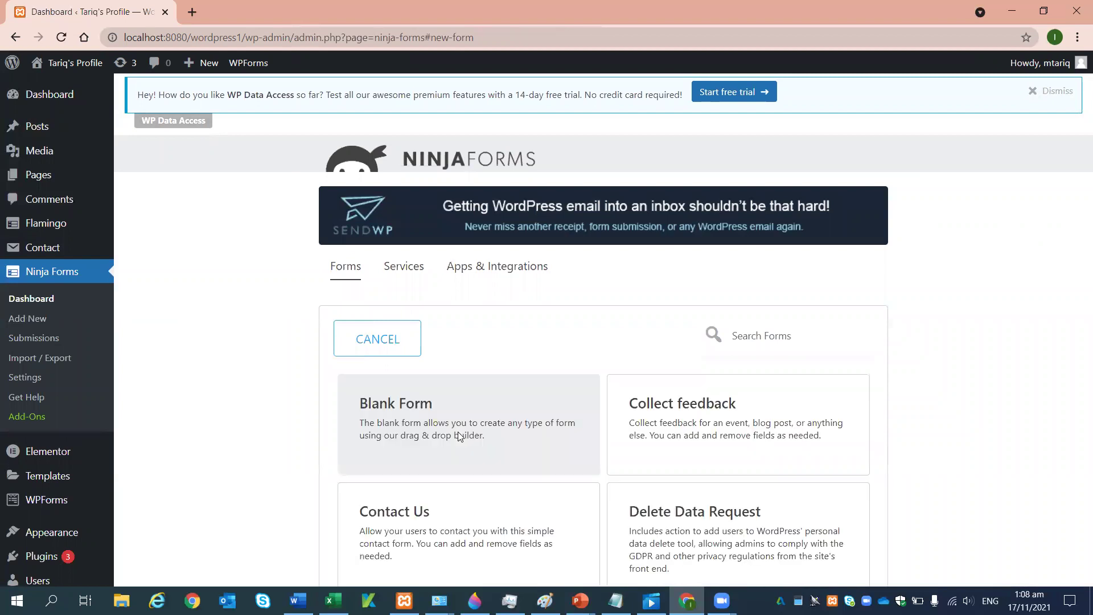
scroll(542, 407, down, 3)
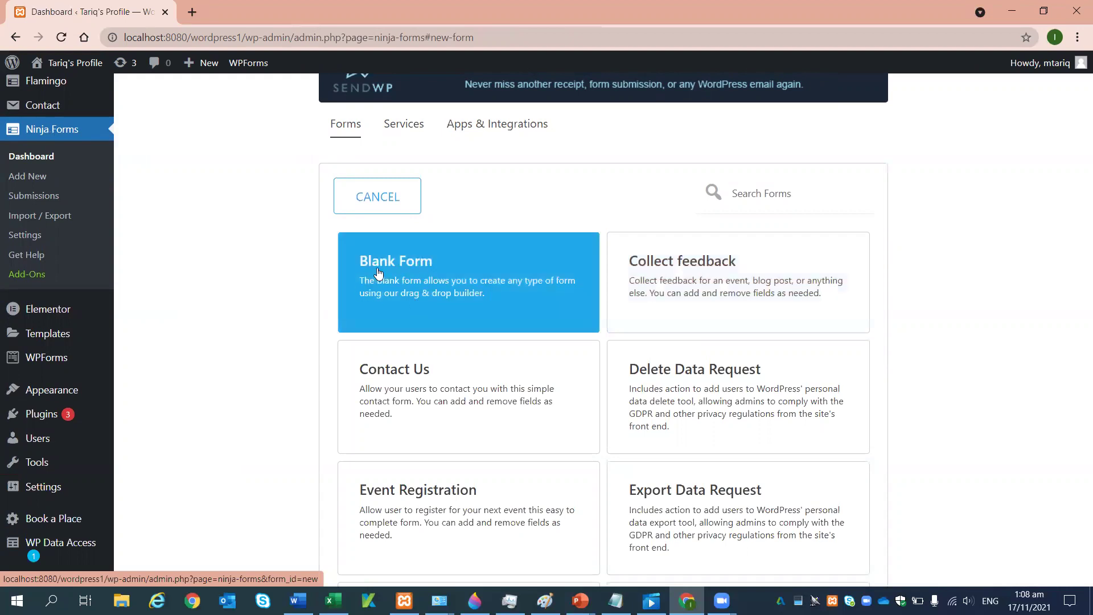
click(407, 282)
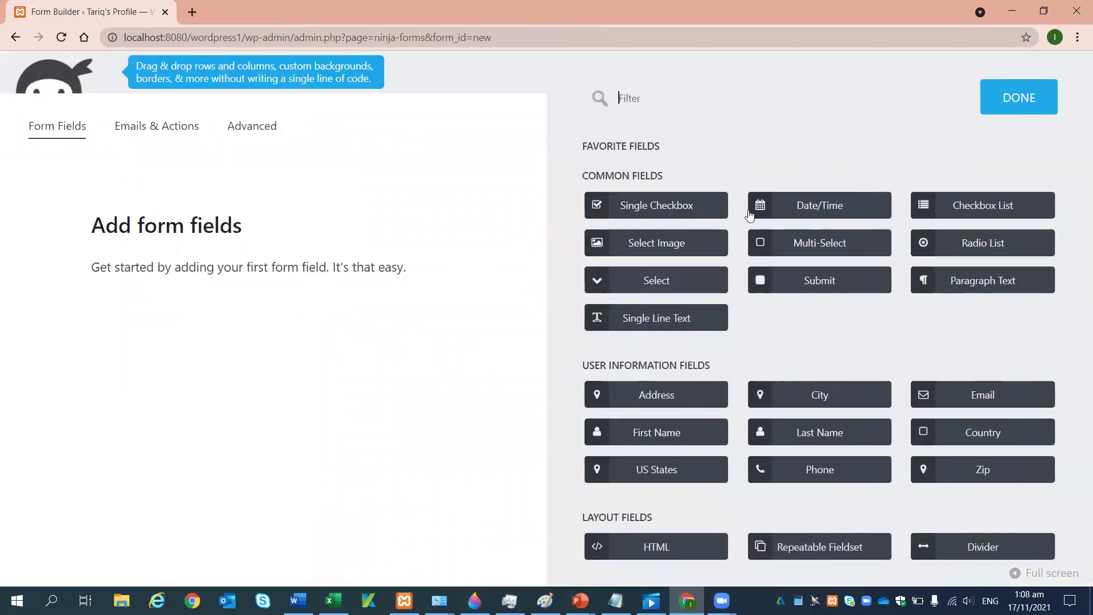
- Close the builder's field panel and exit the form without publishing
scroll(825, 349, down, 2)
scroll(748, 313, down, 3)
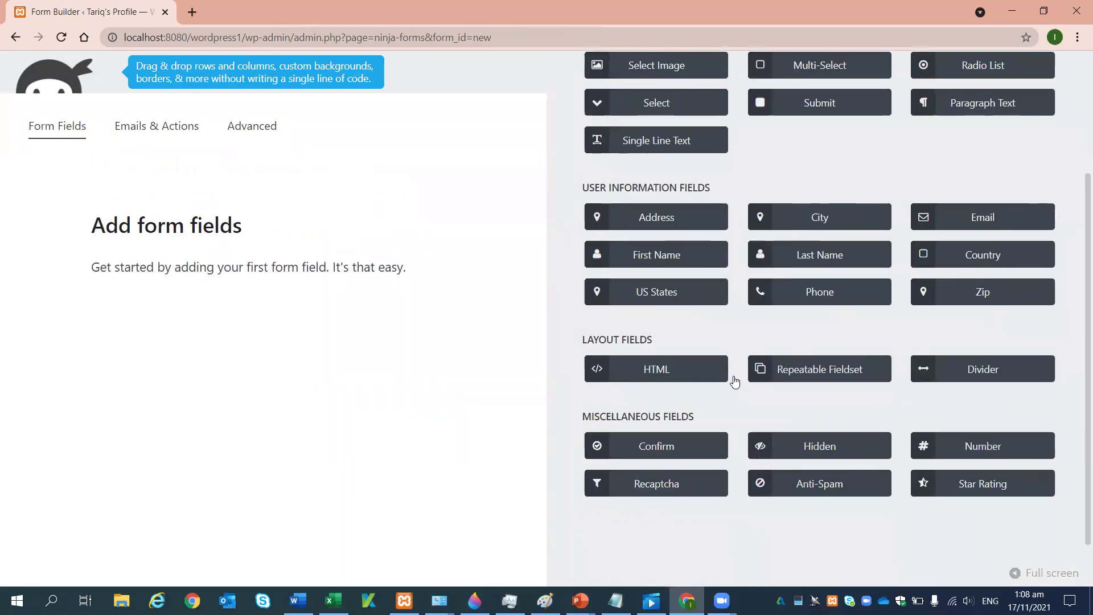
scroll(655, 415, up, 5)
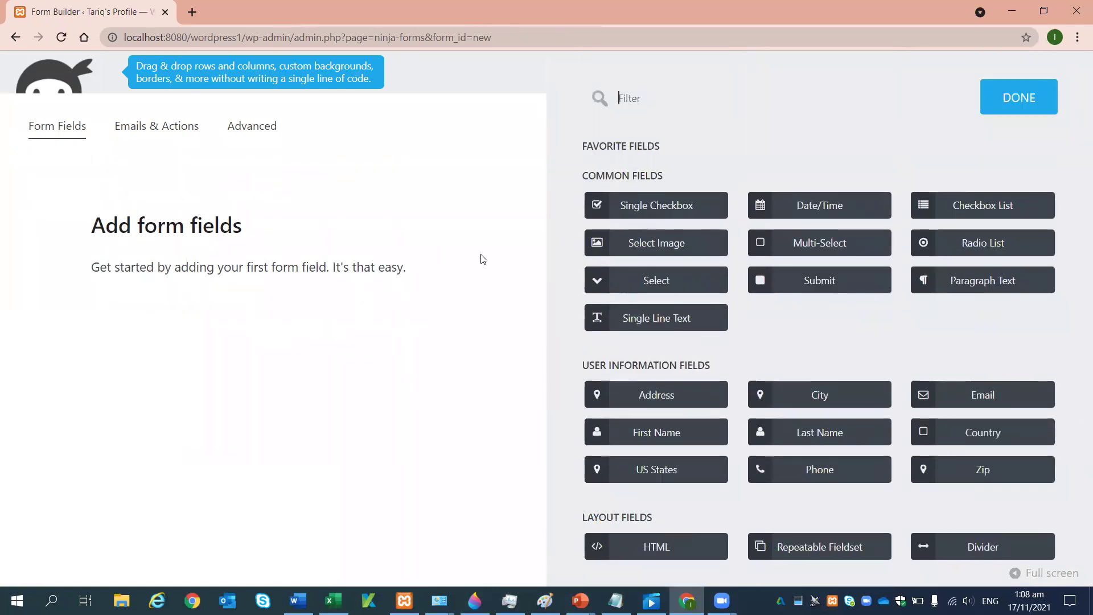
click(1017, 99)
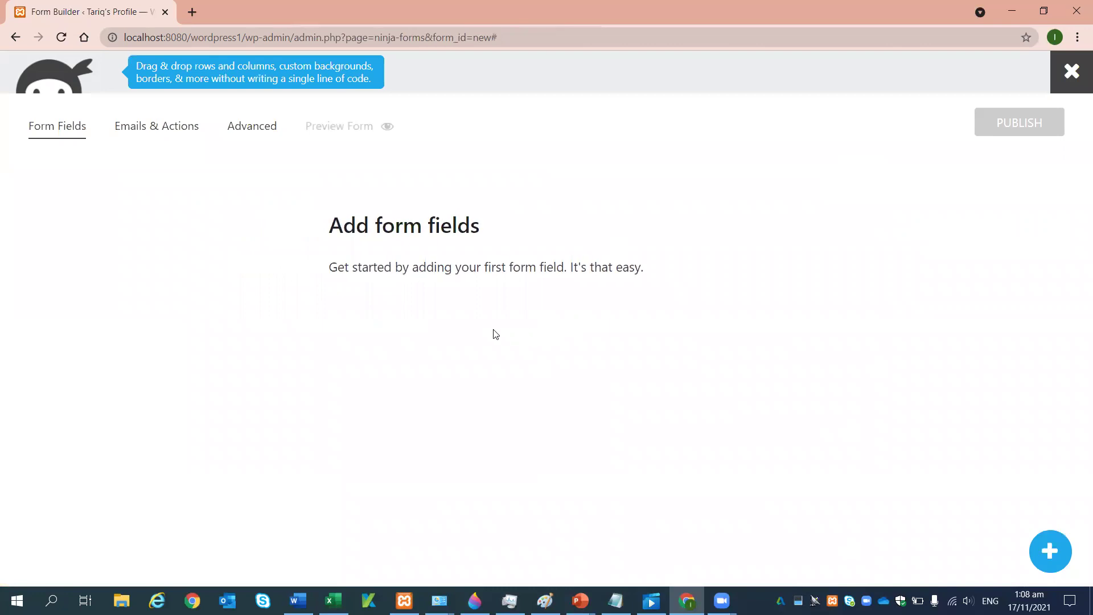
click(1069, 75)
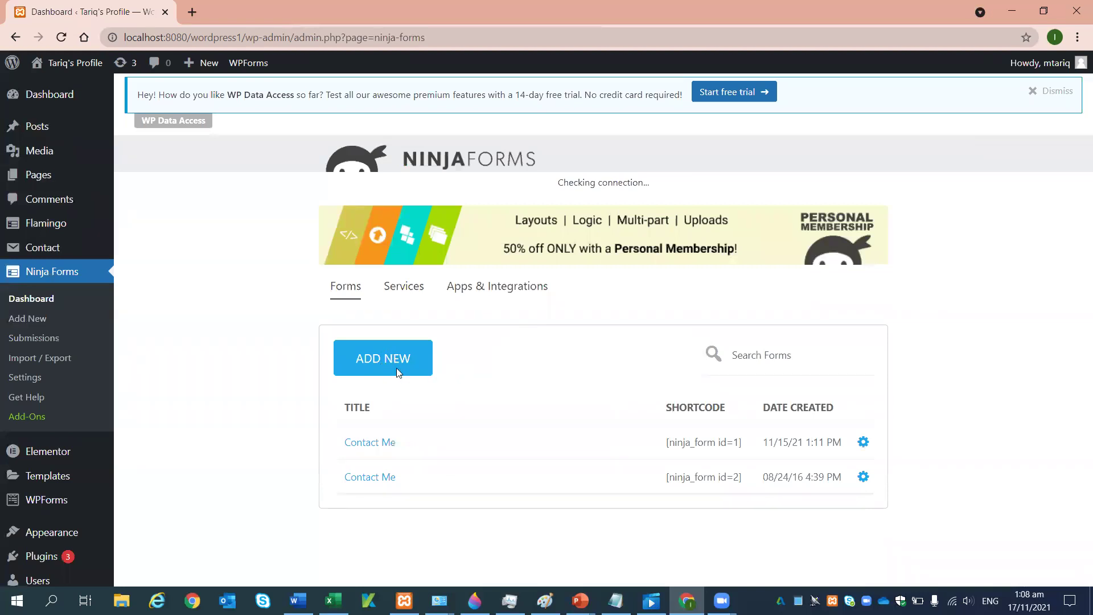
- Browse the Ninja Forms template cards, like Blank Form and Contact Us, then cancel back to the forms list
click(391, 348)
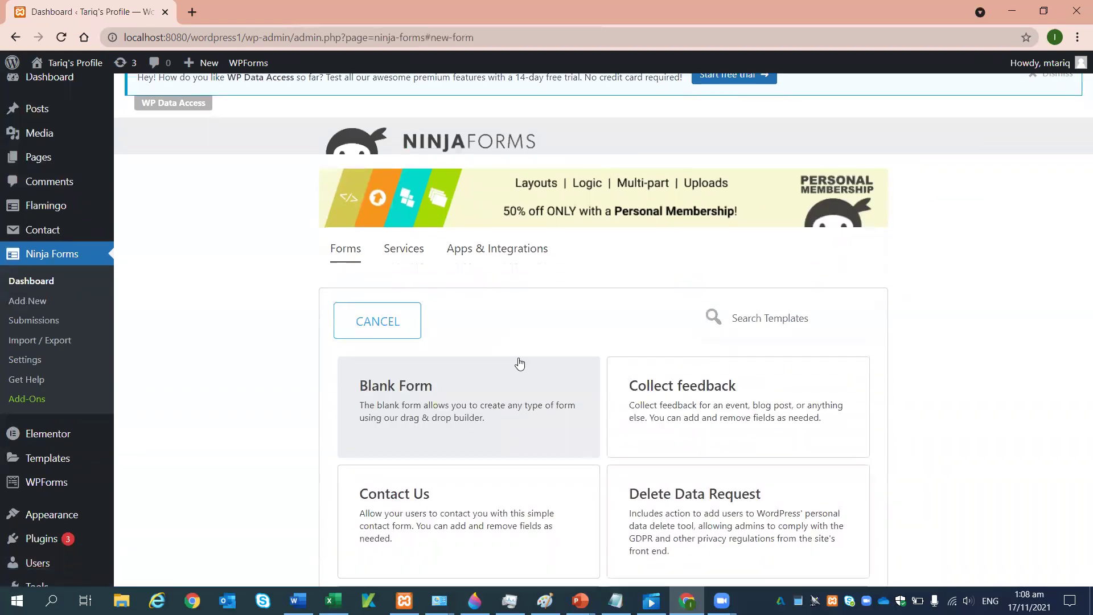
scroll(519, 363, down, 2)
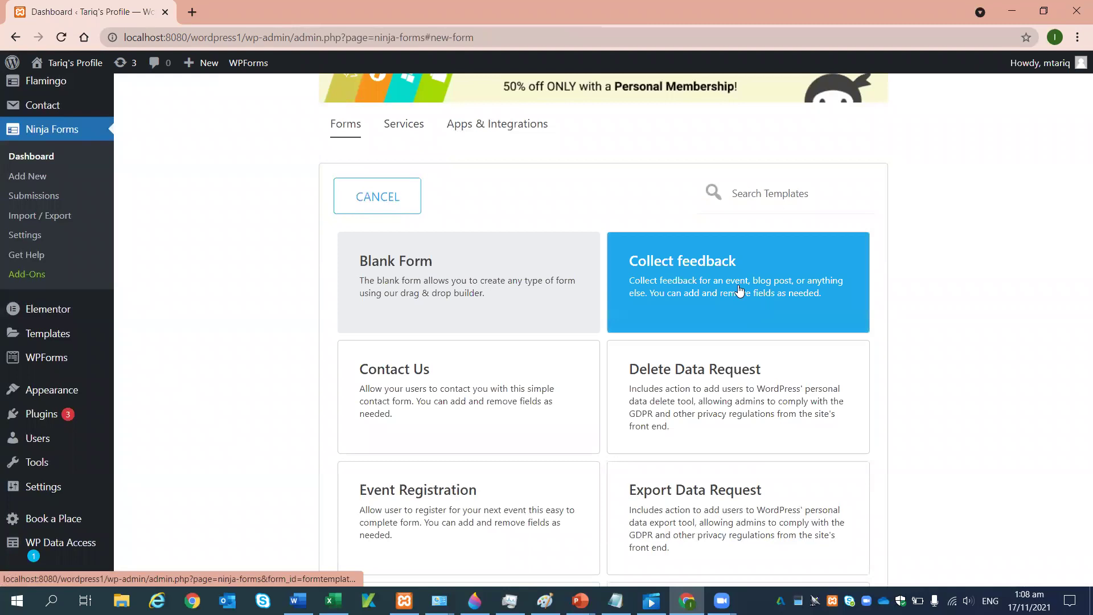
scroll(472, 381, down, 2)
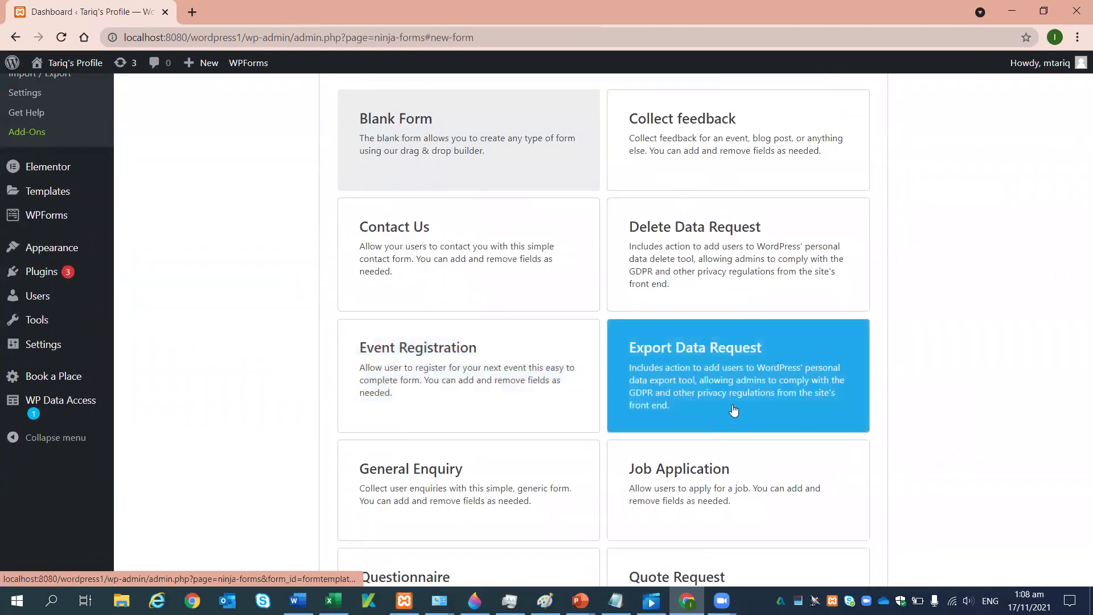
scroll(695, 388, down, 1)
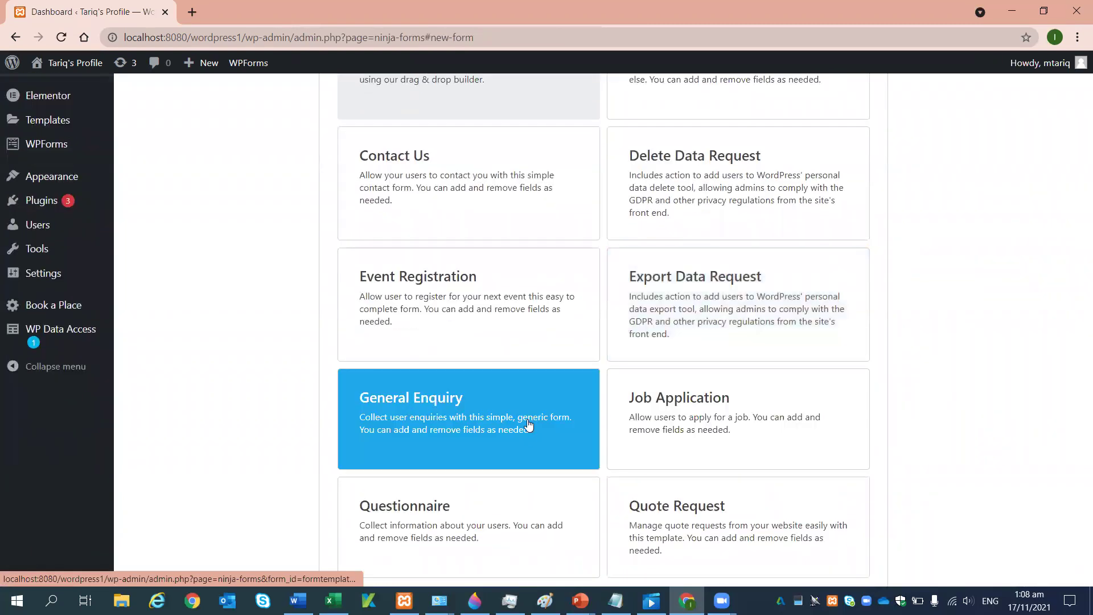
scroll(529, 424, down, 2)
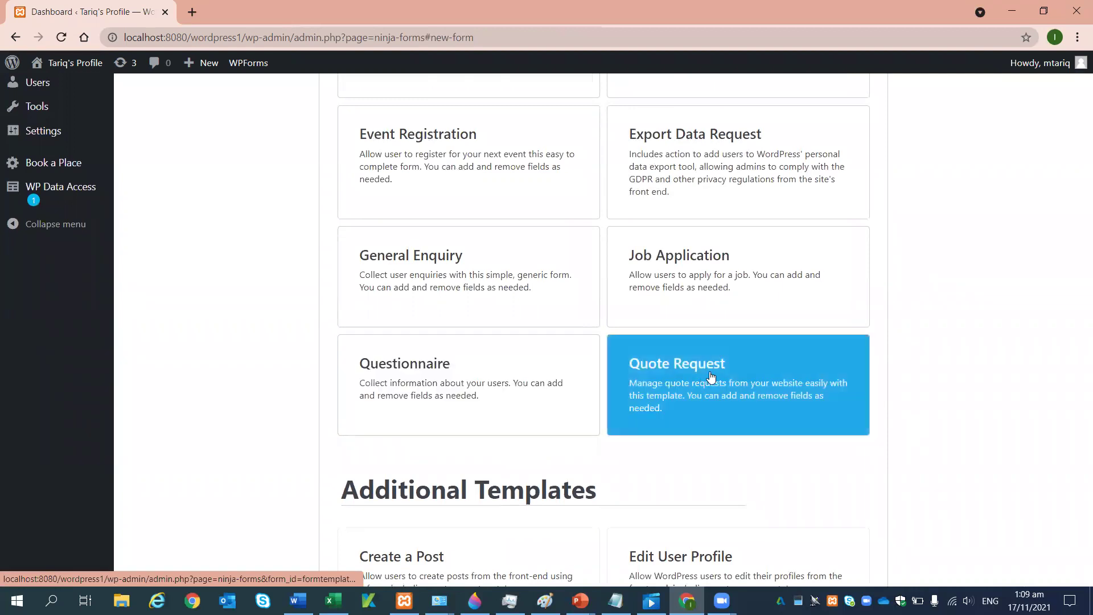
scroll(575, 401, down, 1)
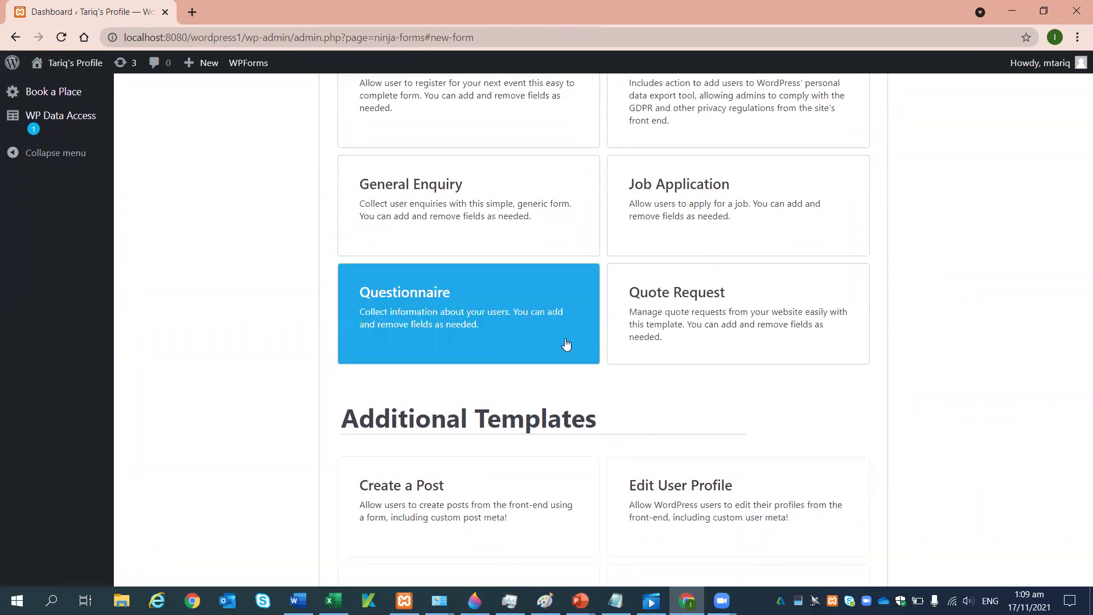
scroll(566, 344, up, 6)
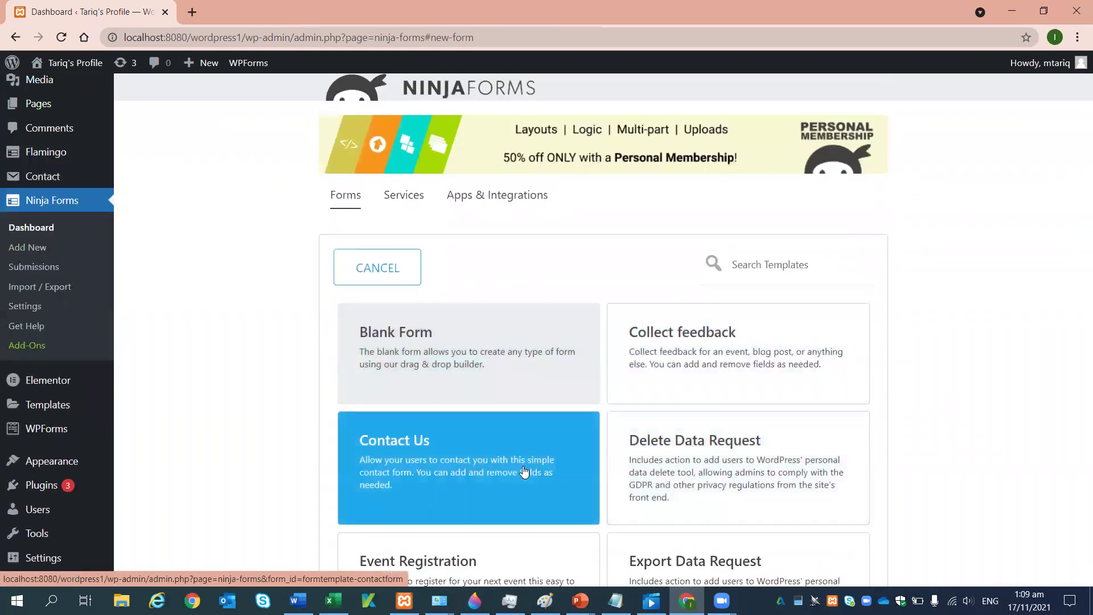
scroll(666, 454, up, 1)
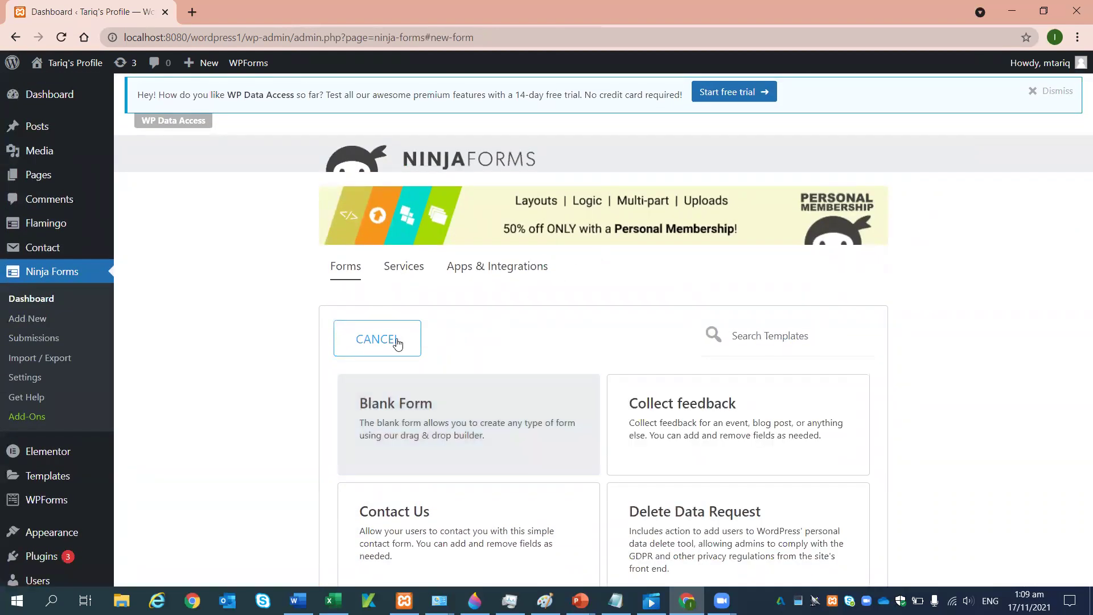
click(397, 344)
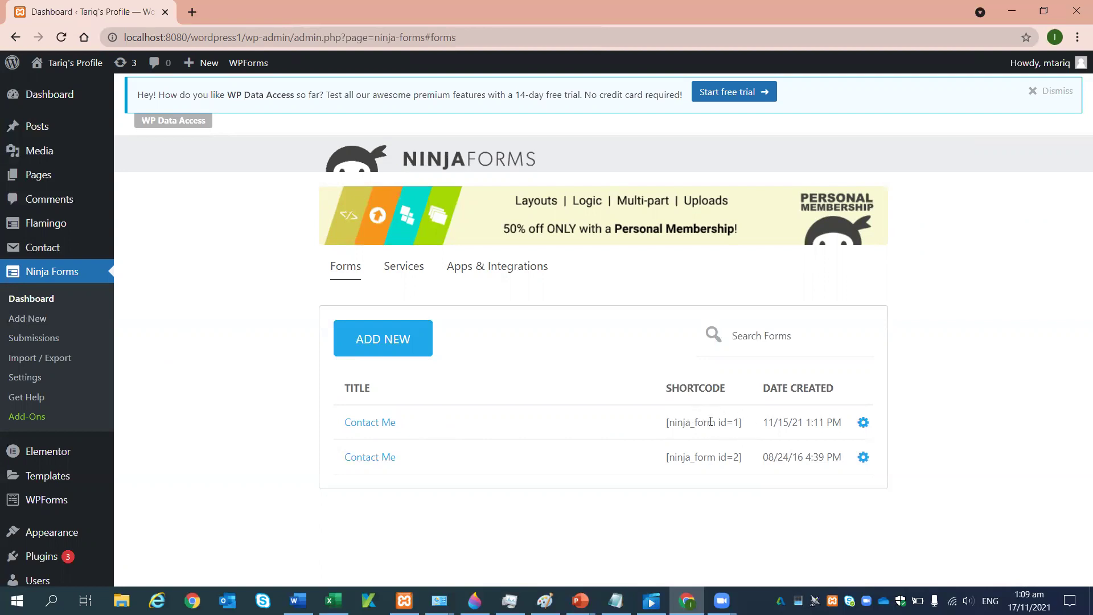
- Dismiss the WP Data Access notice and go to the Ninja Forms Submissions page
drag(667, 424, 745, 426)
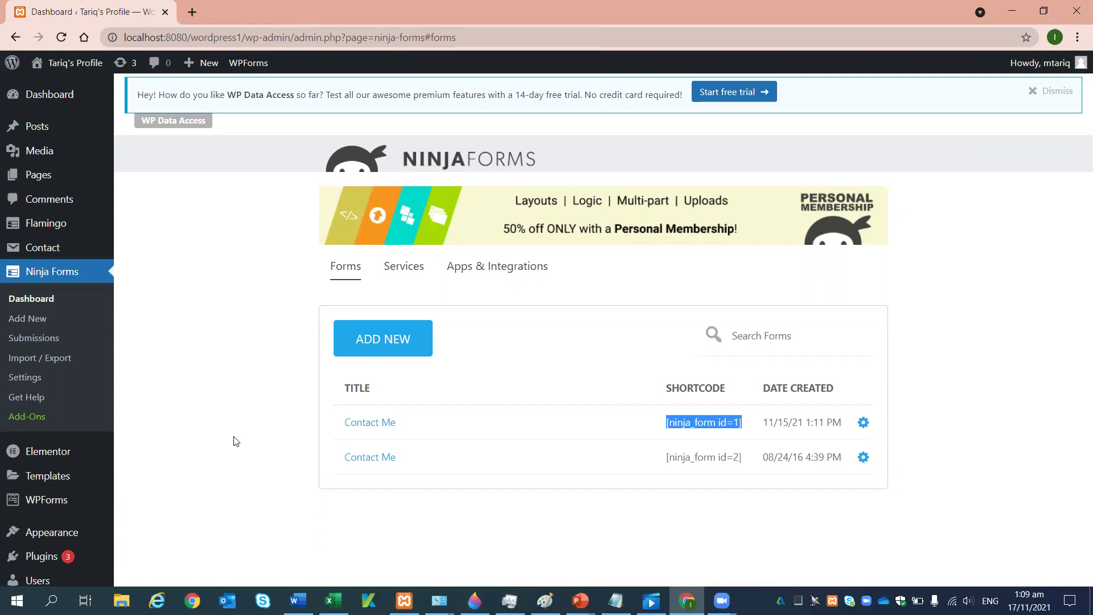
click(73, 277)
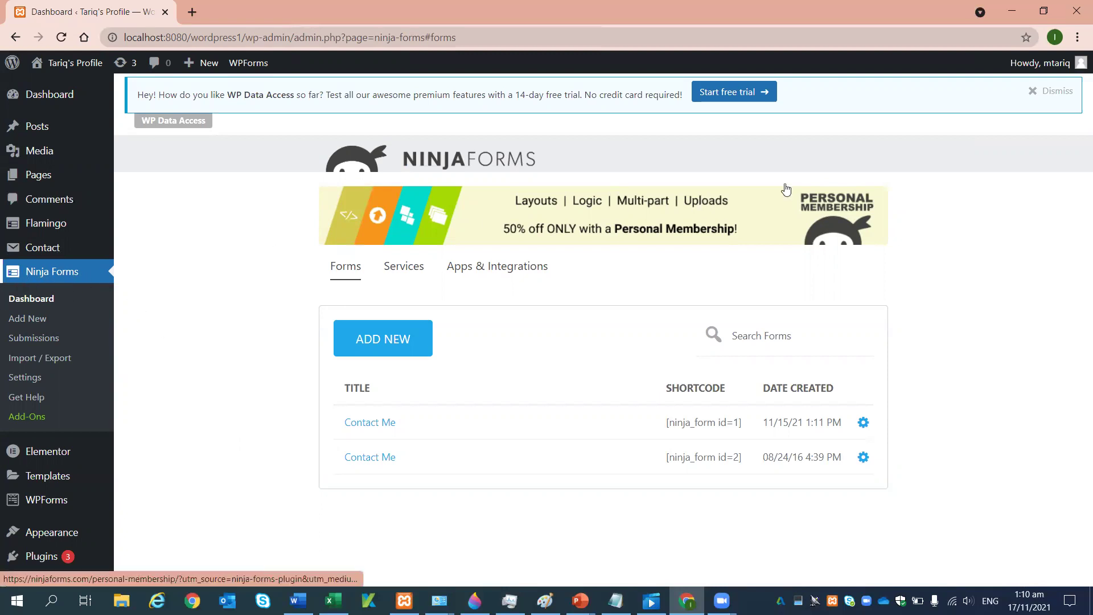
click(1033, 92)
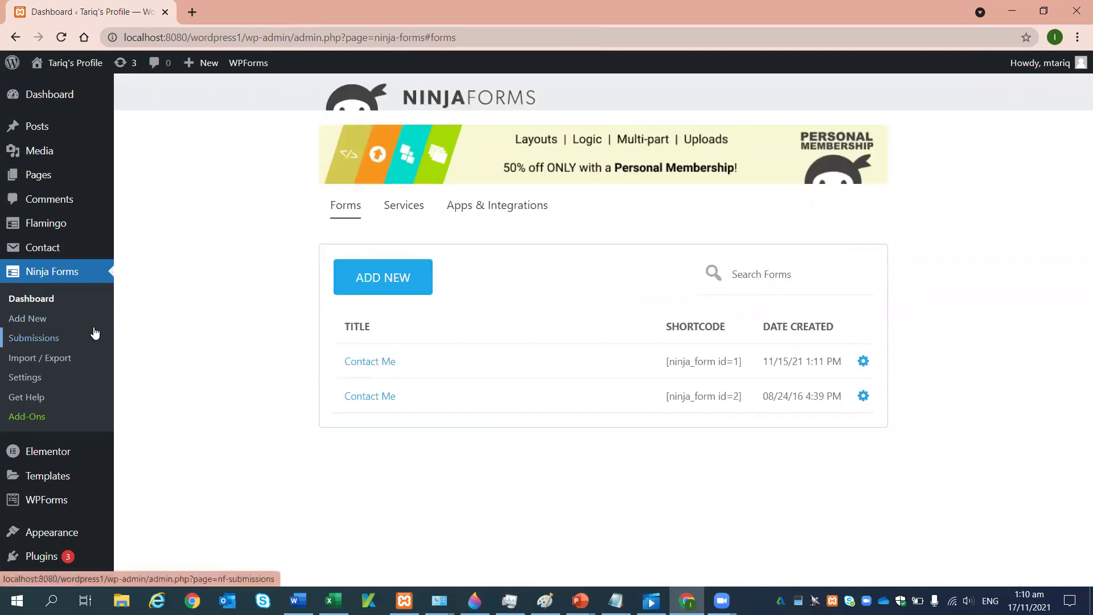
click(34, 338)
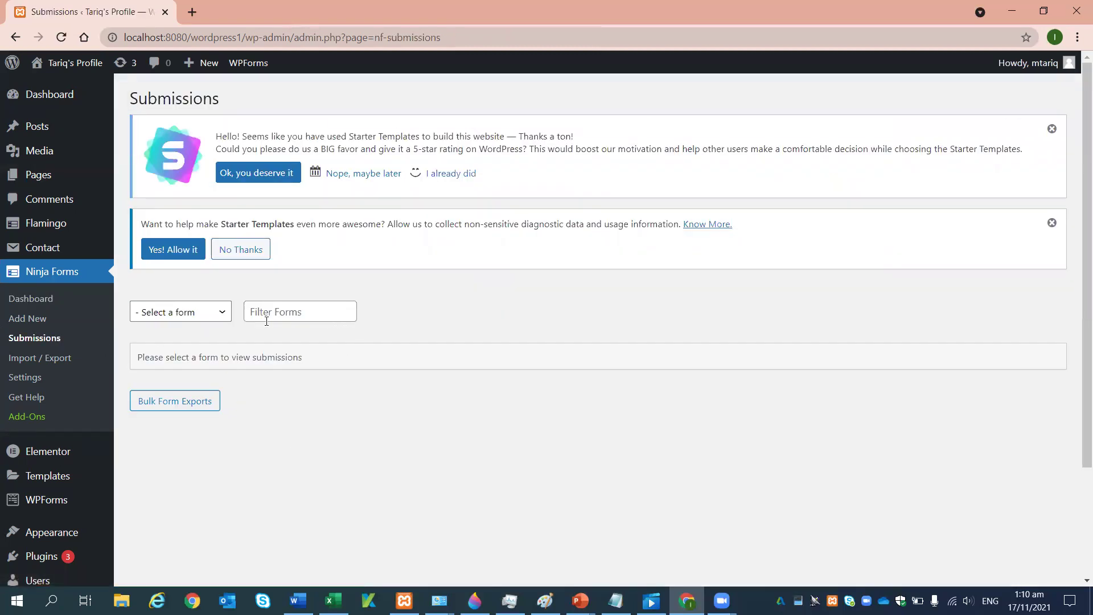
- Review the Services and Forms tabs on the Ninja Forms dashboard, then go to Ninja Forms Settings
click(42, 300)
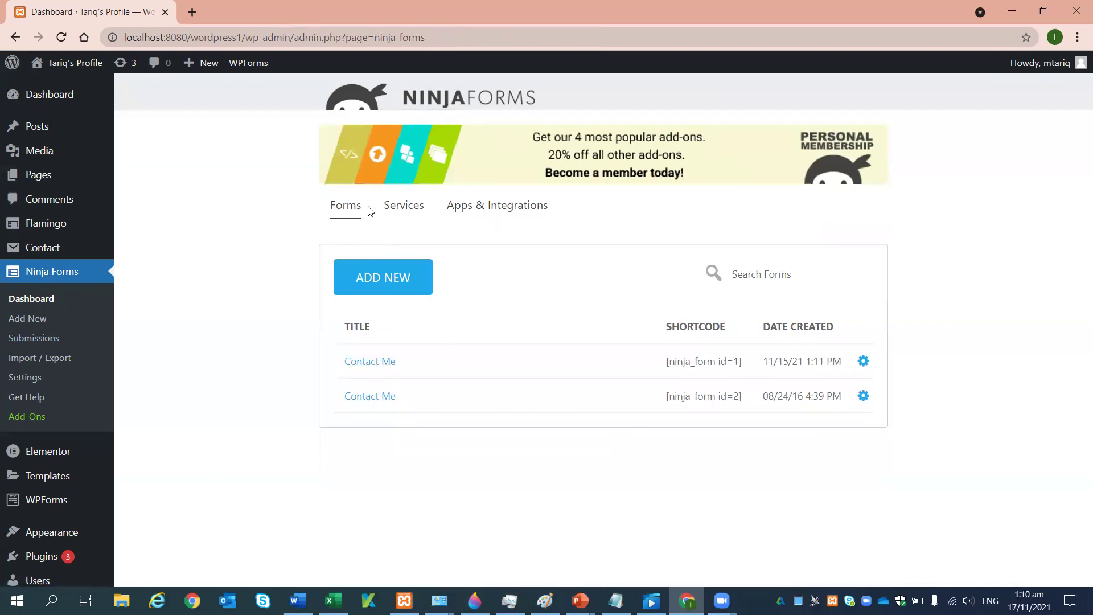
click(405, 210)
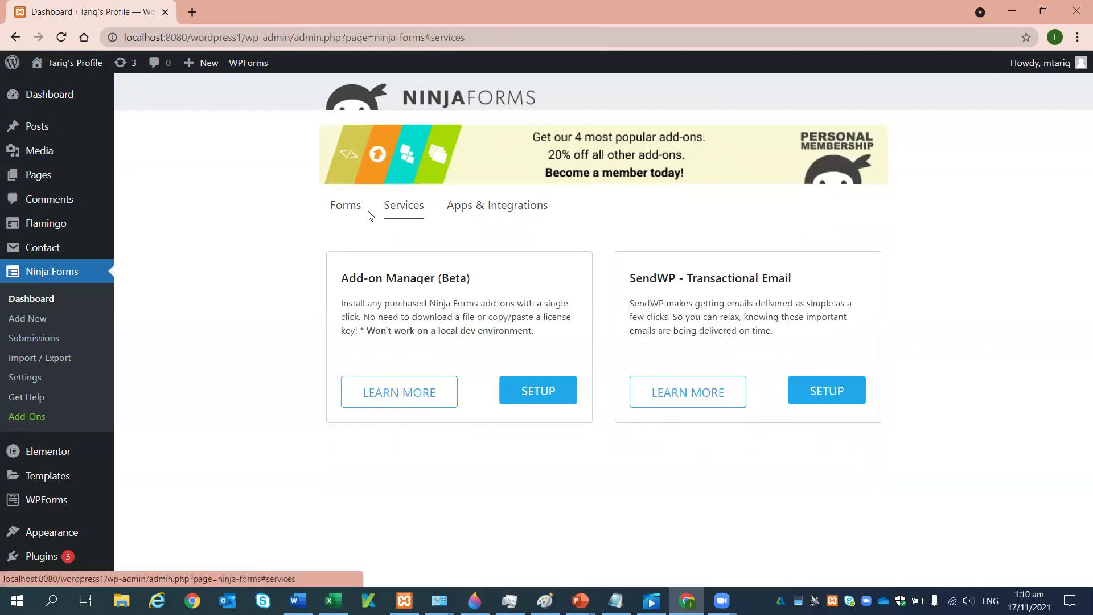
click(351, 211)
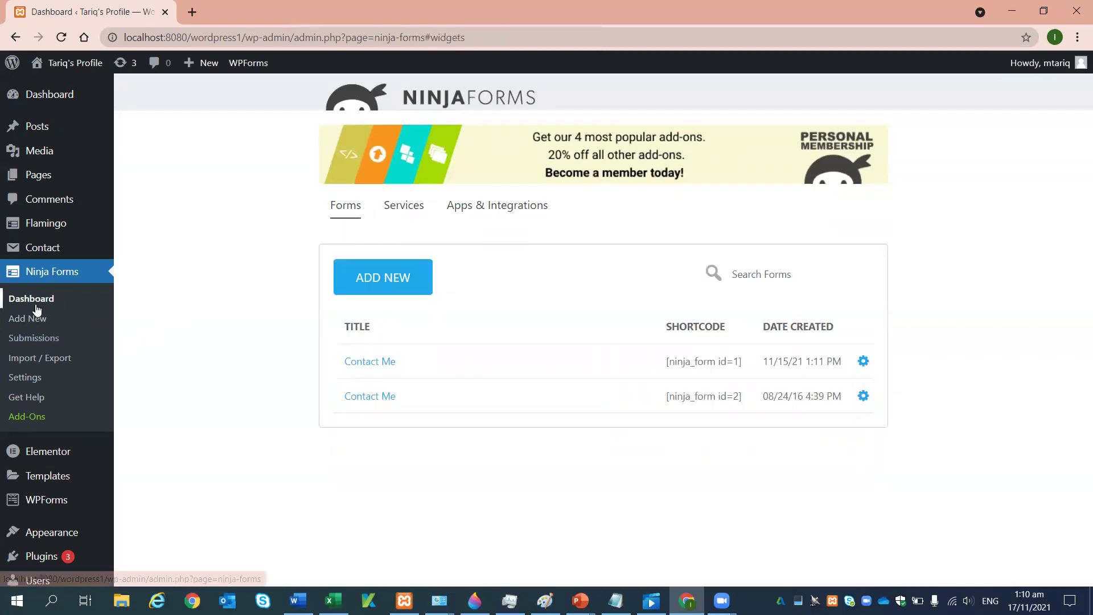
click(32, 381)
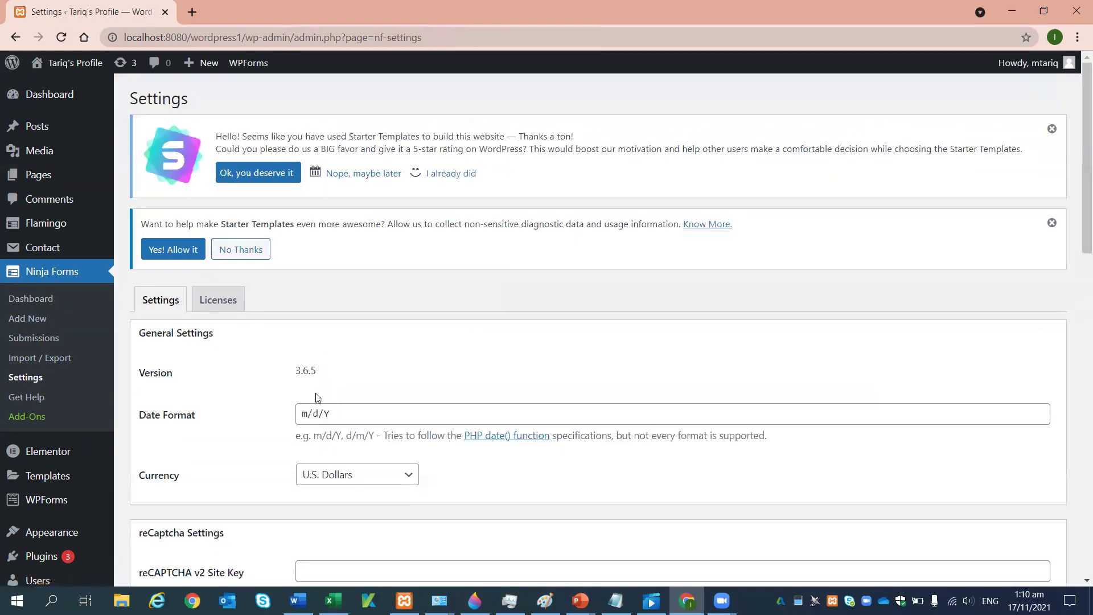
scroll(536, 373, down, 2)
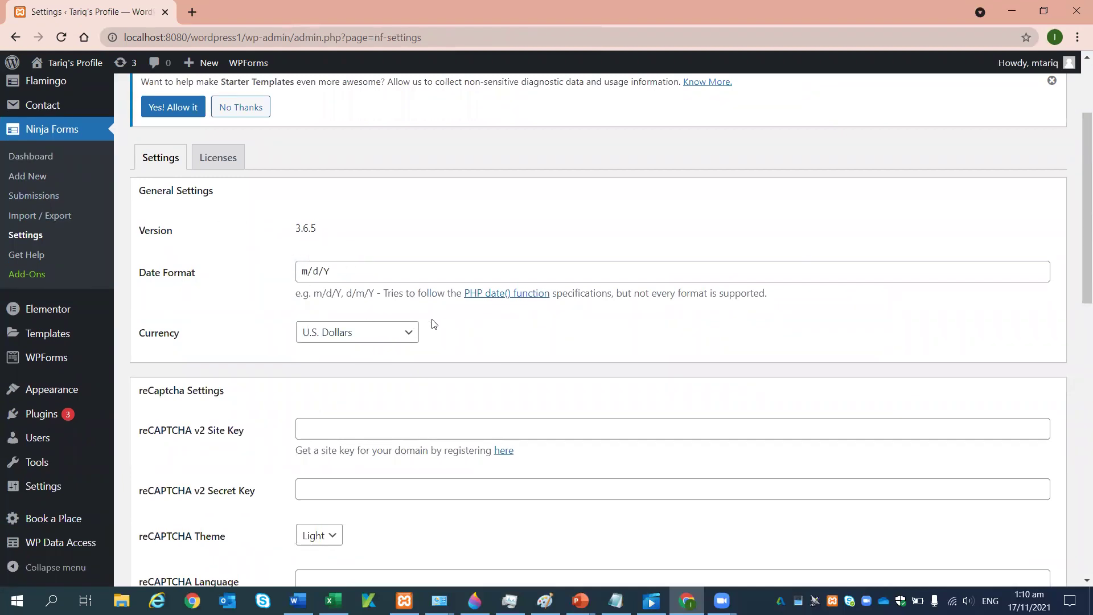
scroll(398, 308, down, 1)
scroll(408, 344, down, 2)
scroll(367, 344, down, 1)
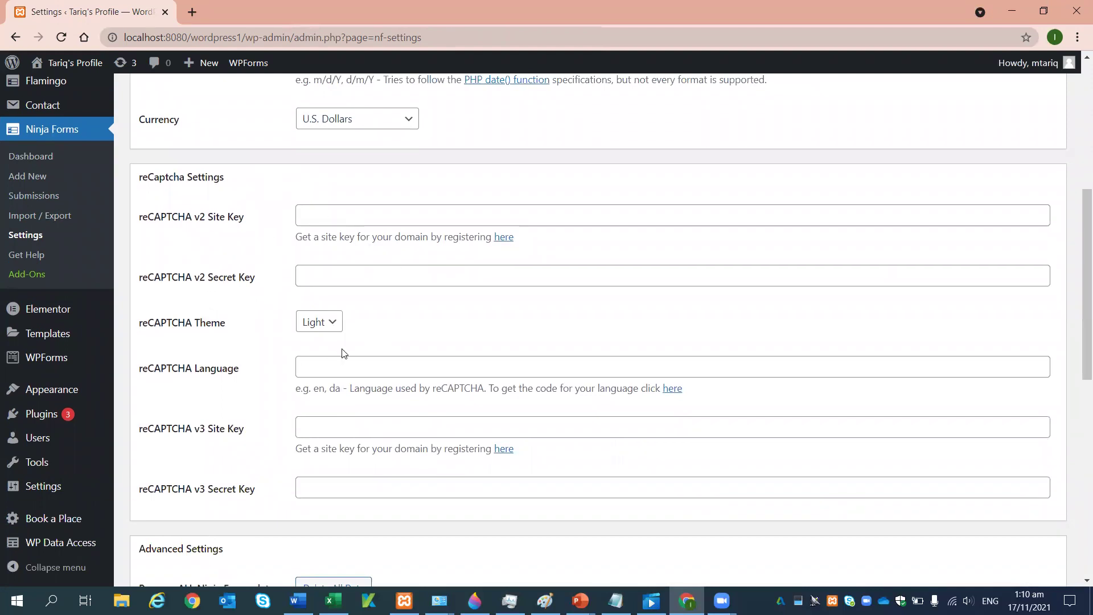
scroll(285, 288, down, 3)
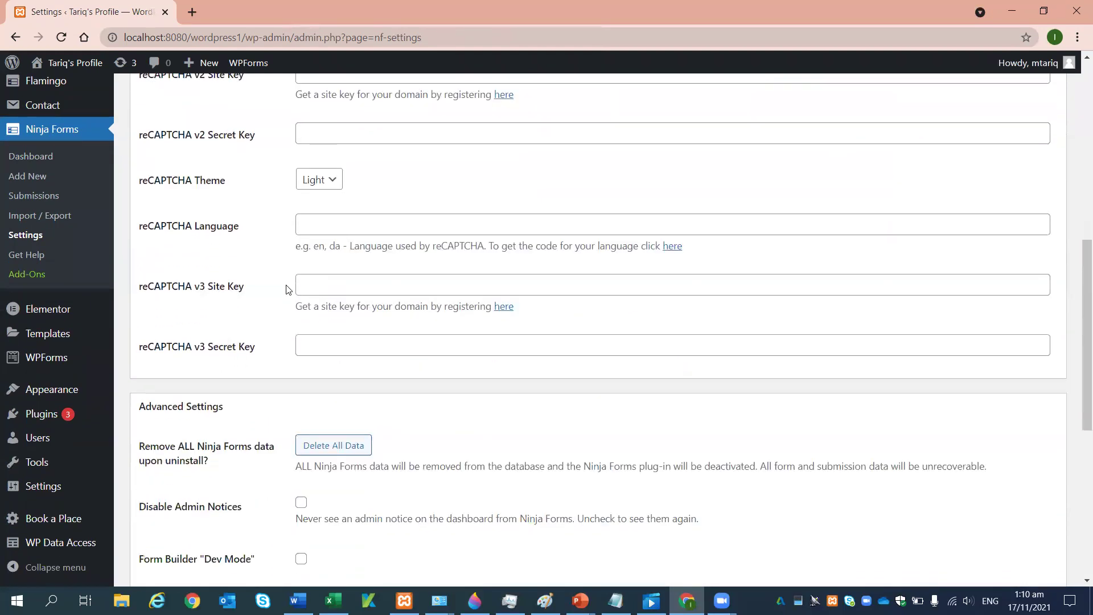
scroll(267, 274, up, 4)
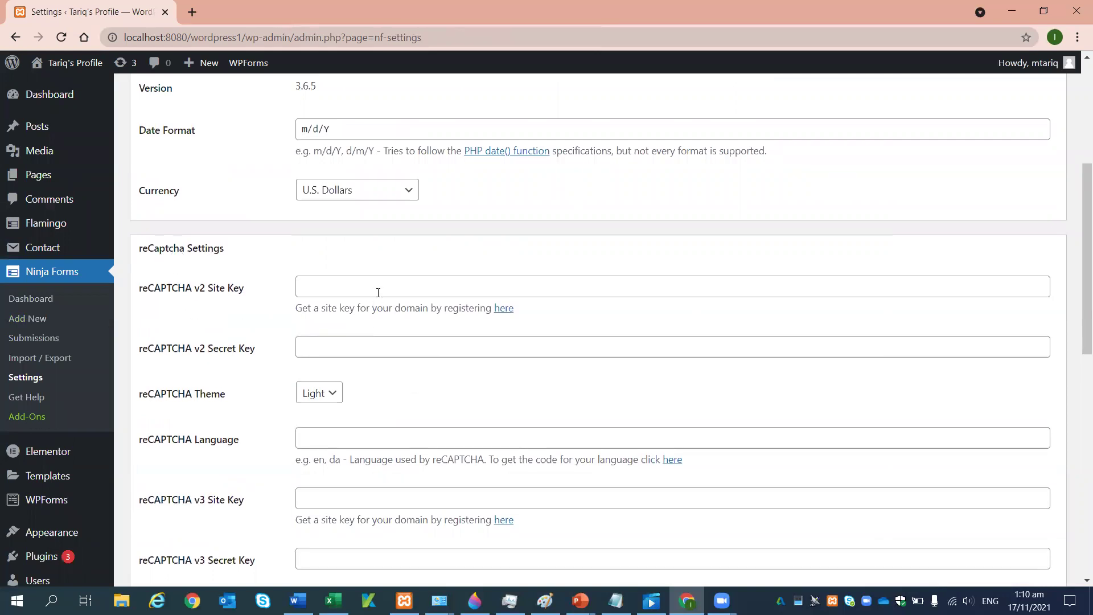
scroll(412, 411, down, 5)
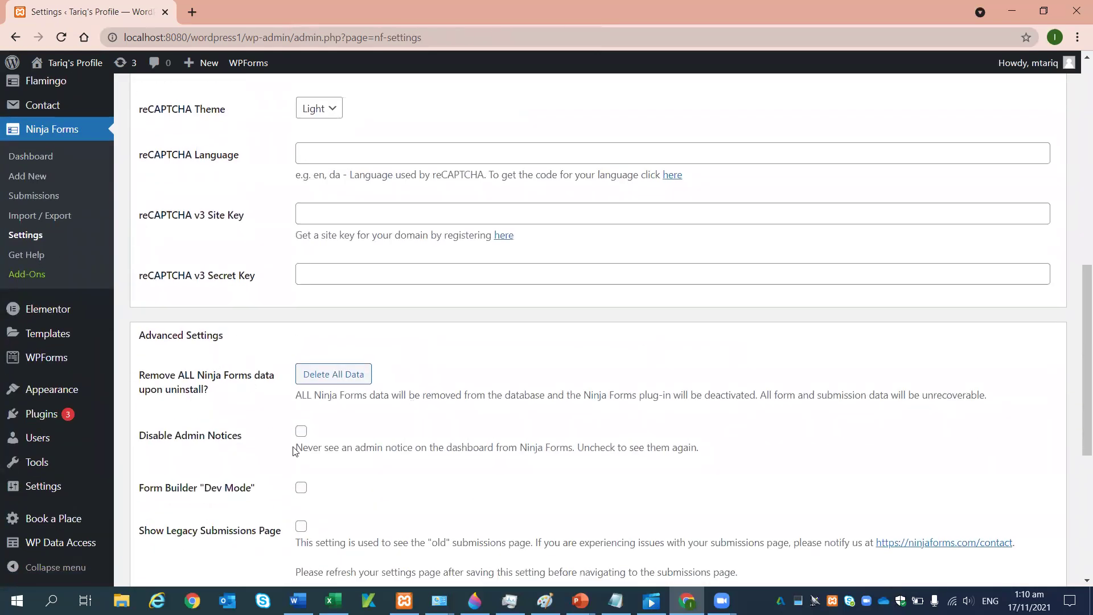
scroll(376, 456, down, 3)
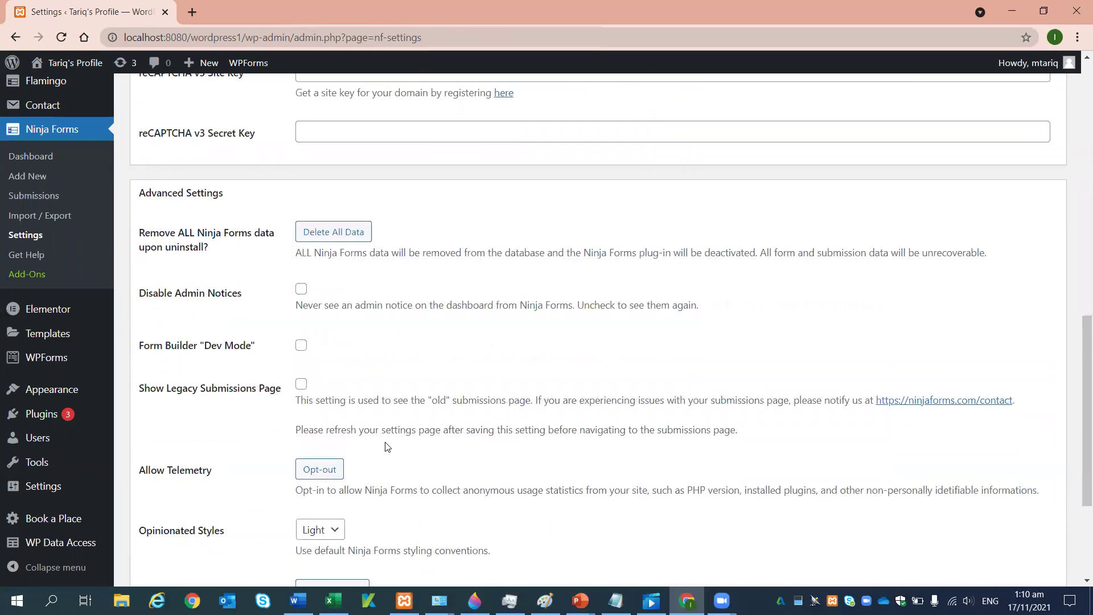
scroll(387, 446, down, 4)
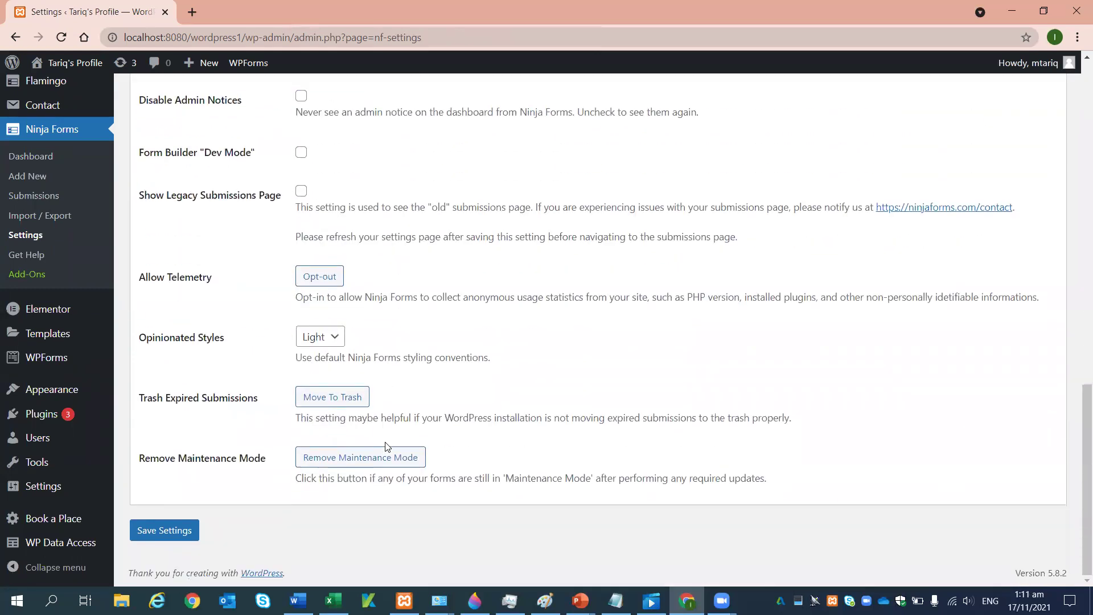
scroll(386, 446, up, 15)
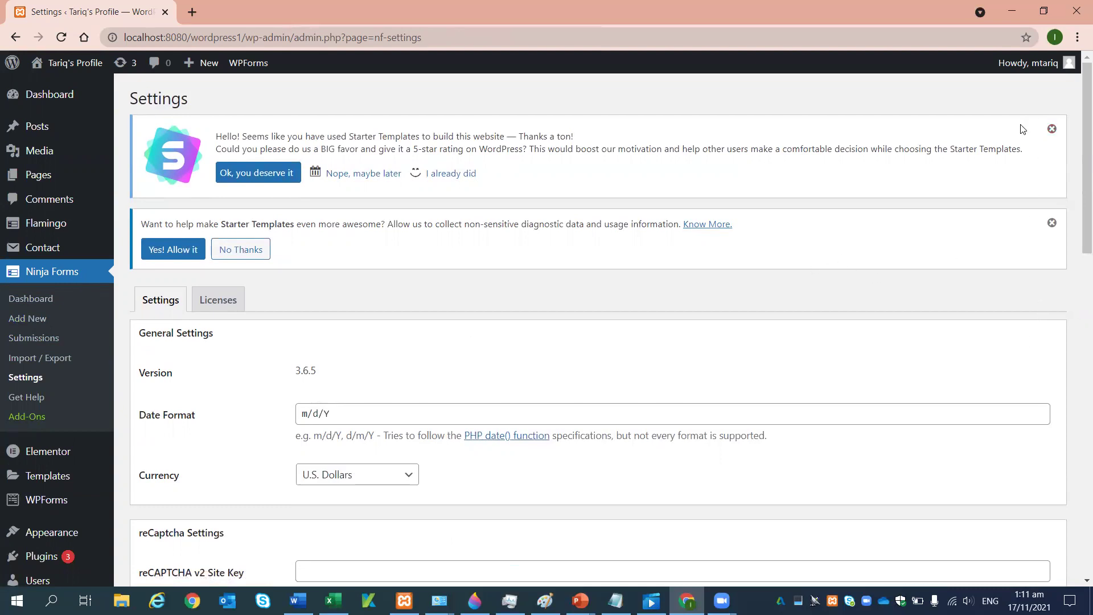
mouse_move(1028, 67)
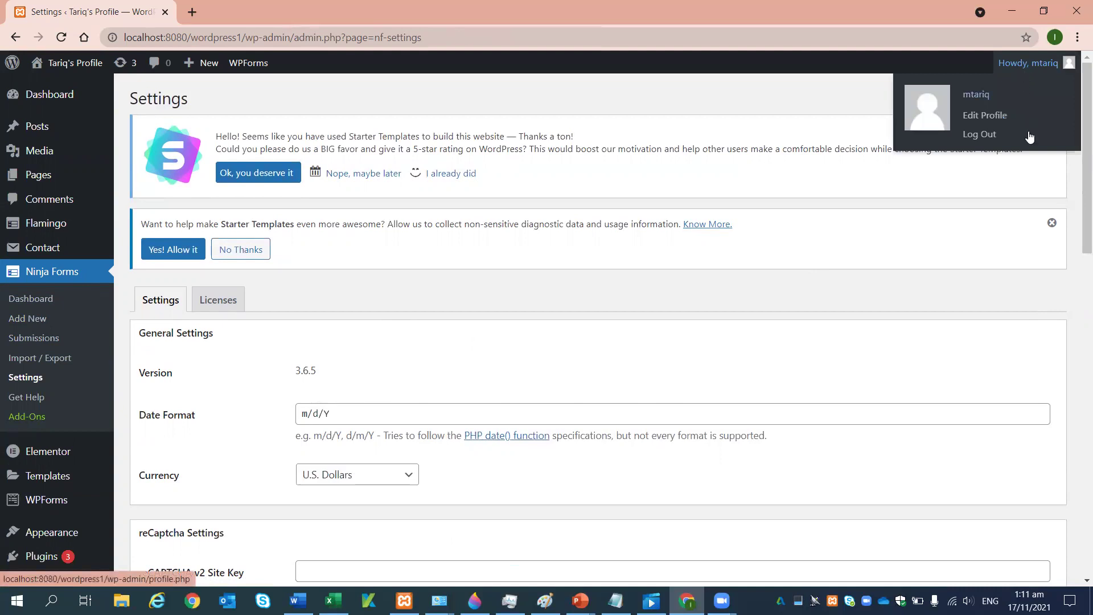